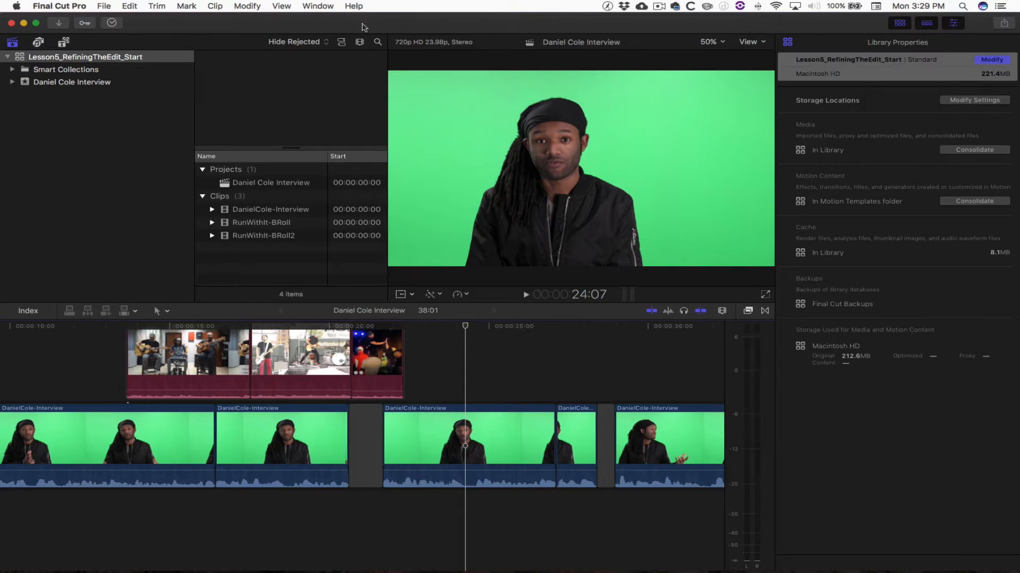
# Restore the Default workspace and fit the whole interview project in the timeline.
pyautogui.click(318, 6)
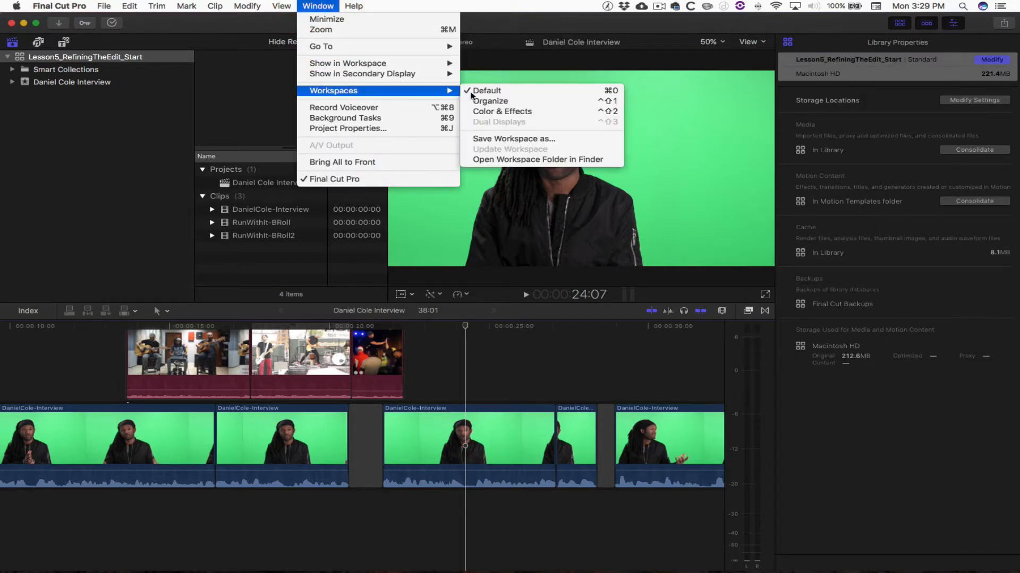
pyautogui.click(480, 92)
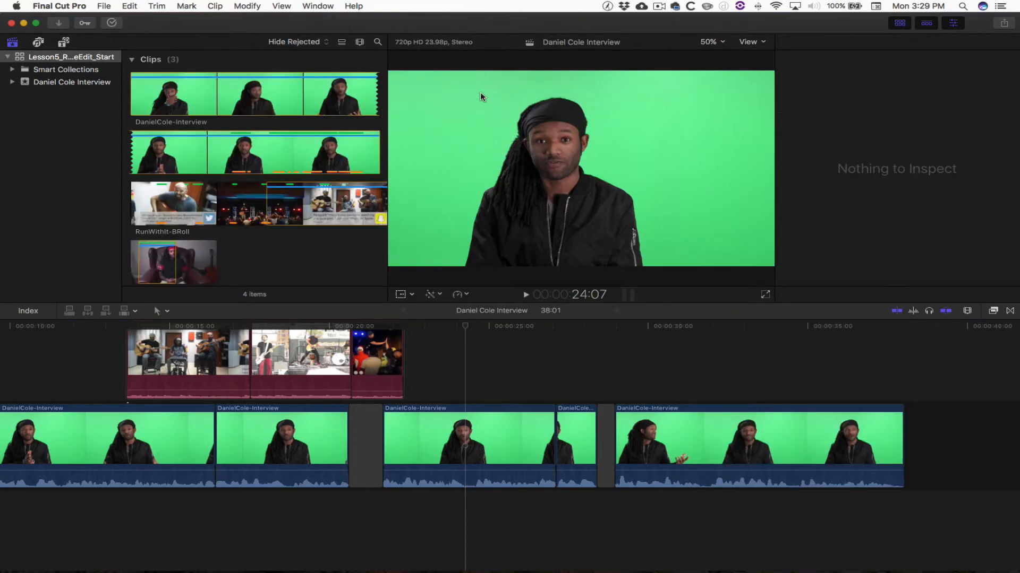
pyautogui.scroll(2, 481, 373)
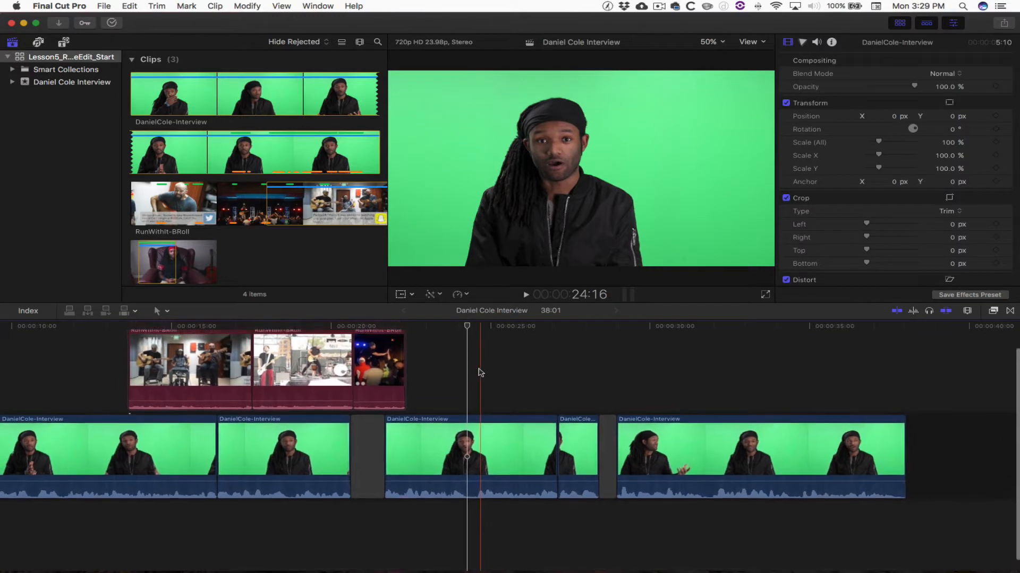
pyautogui.hscroll(-10, 480, 373)
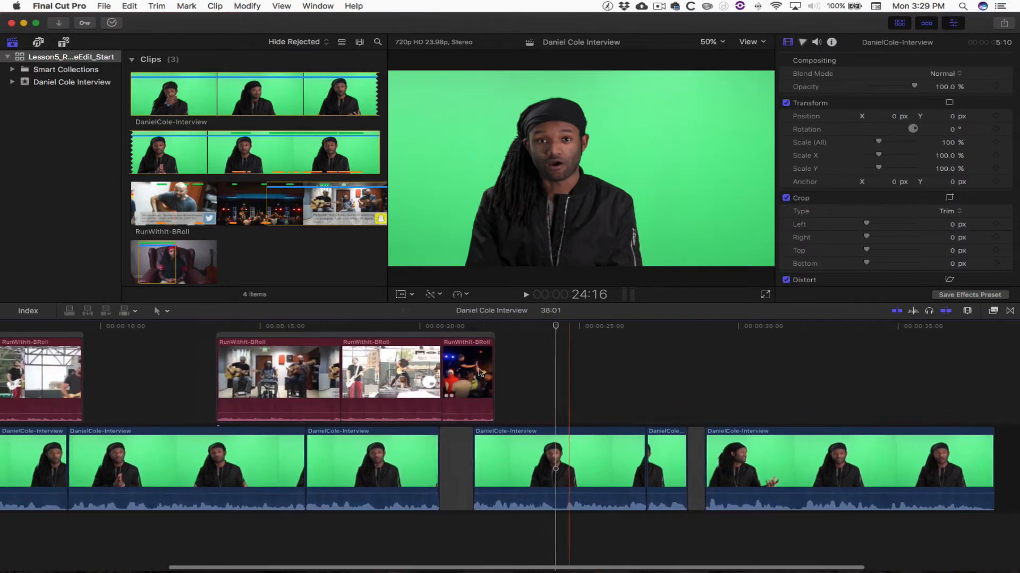
pyautogui.hscroll(-4, 481, 373)
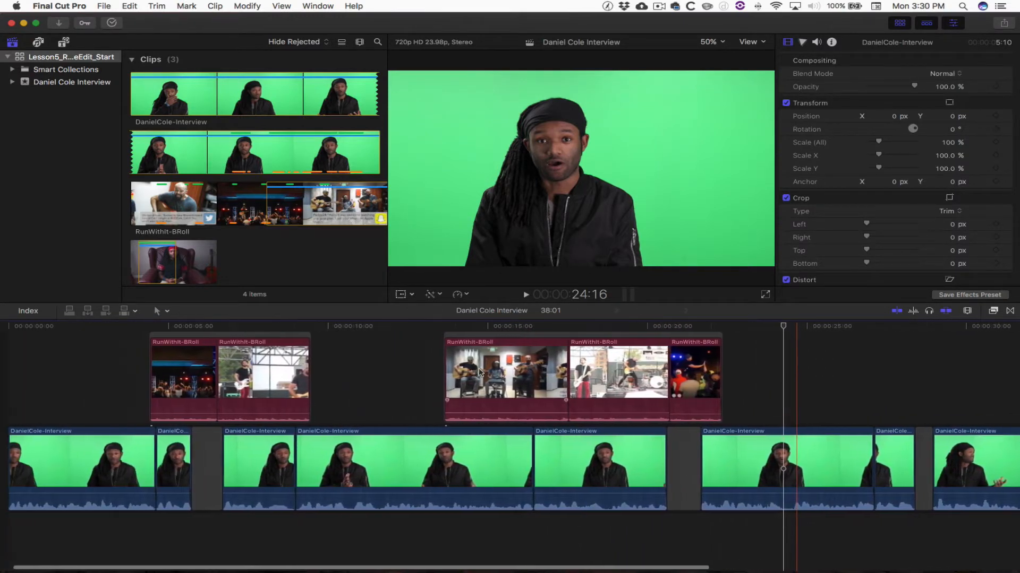
pyautogui.hotkey('shift', 'z')
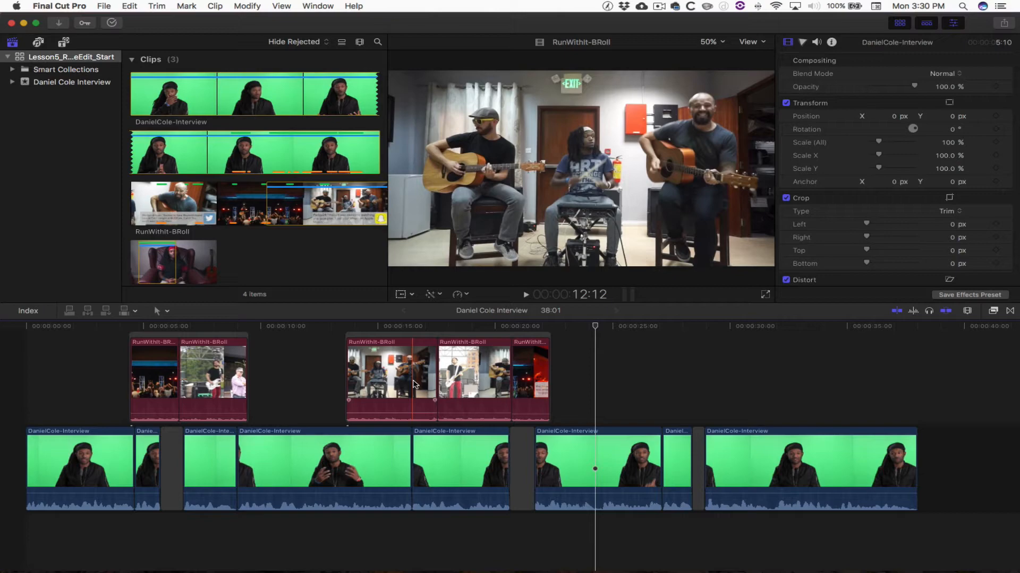
# Examine the audio role options of the first clip in the second RunWithIt-BRoll group, leaving its role unchanged.
pyautogui.click(414, 384)
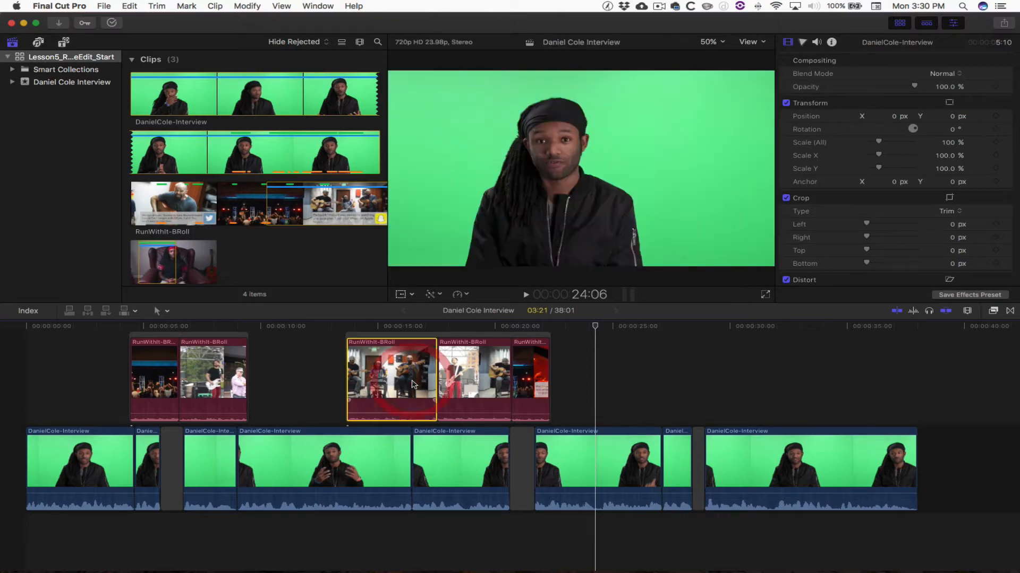
pyautogui.scroll(-1, 883, 232)
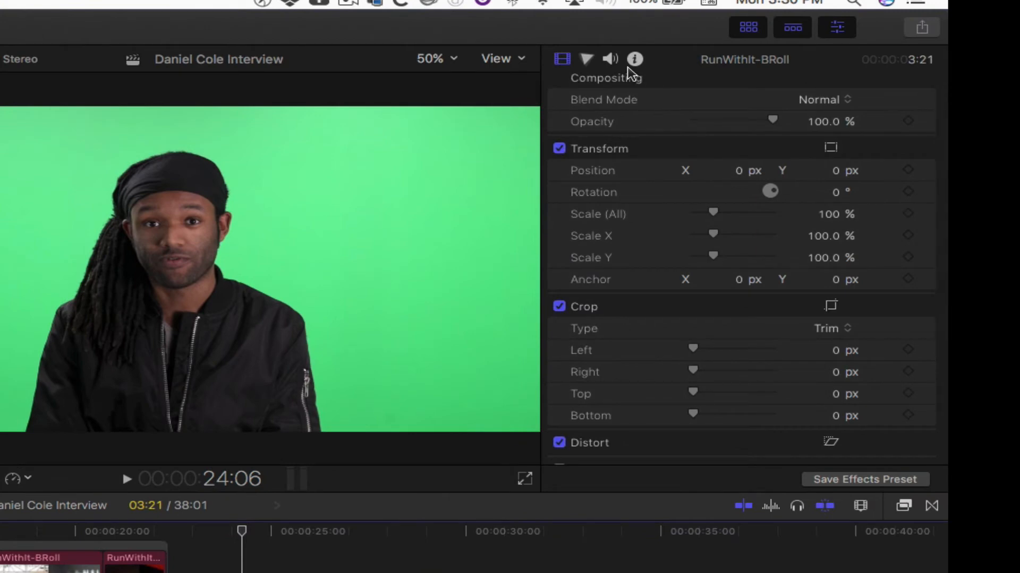
pyautogui.click(635, 59)
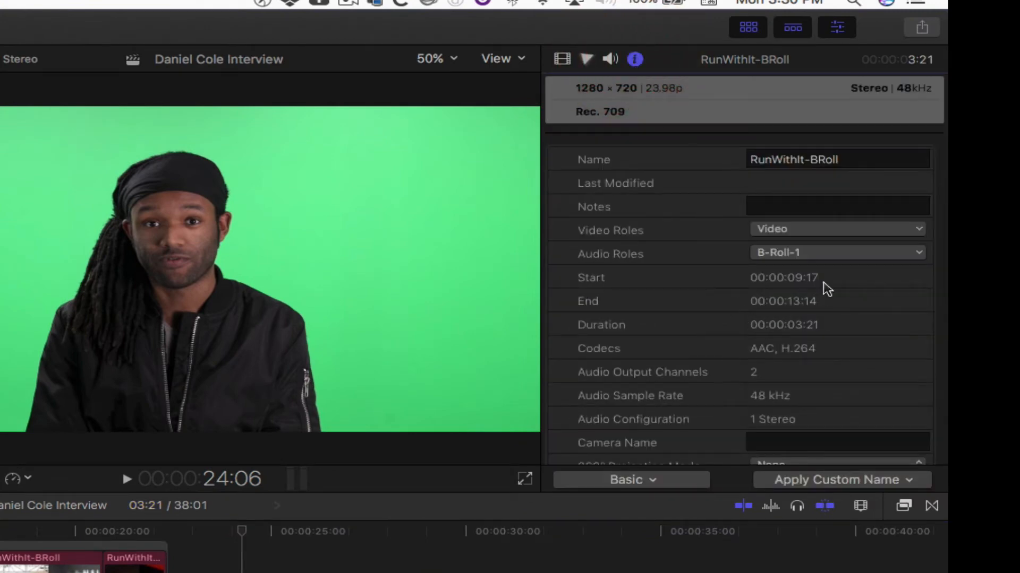
pyautogui.click(810, 251)
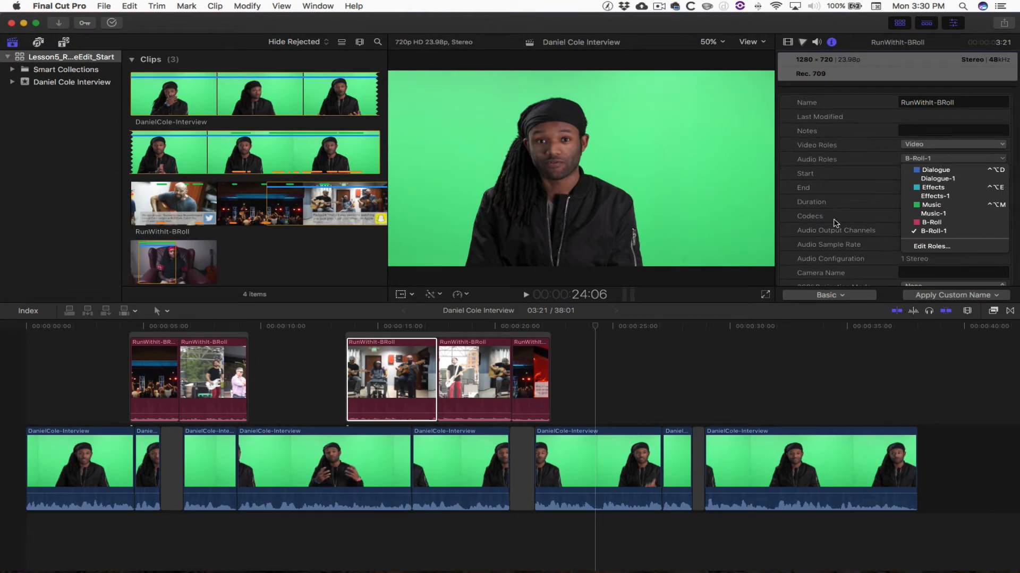
pyautogui.click(607, 341)
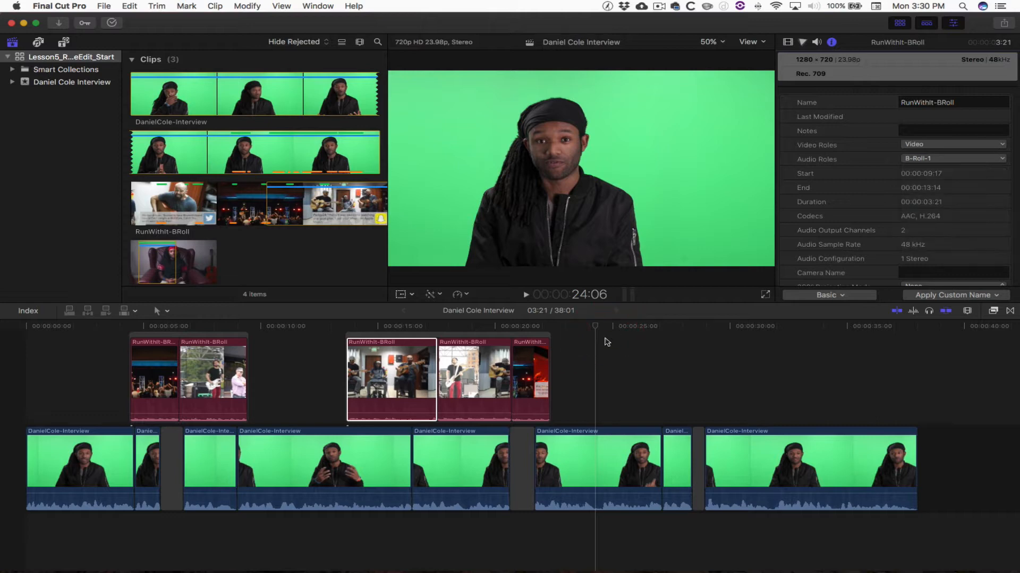
pyautogui.click(392, 372)
pyautogui.click(322, 330)
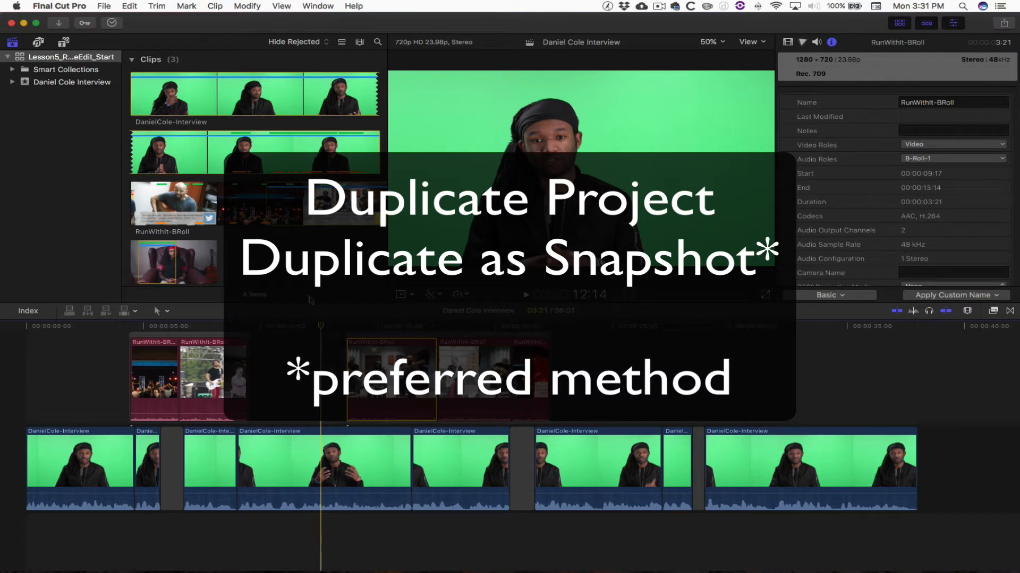
# Duplicate the interview project as a snapshot and show its full name in the browser's list view by widening the Name column.
pyautogui.scroll(3, 286, 250)
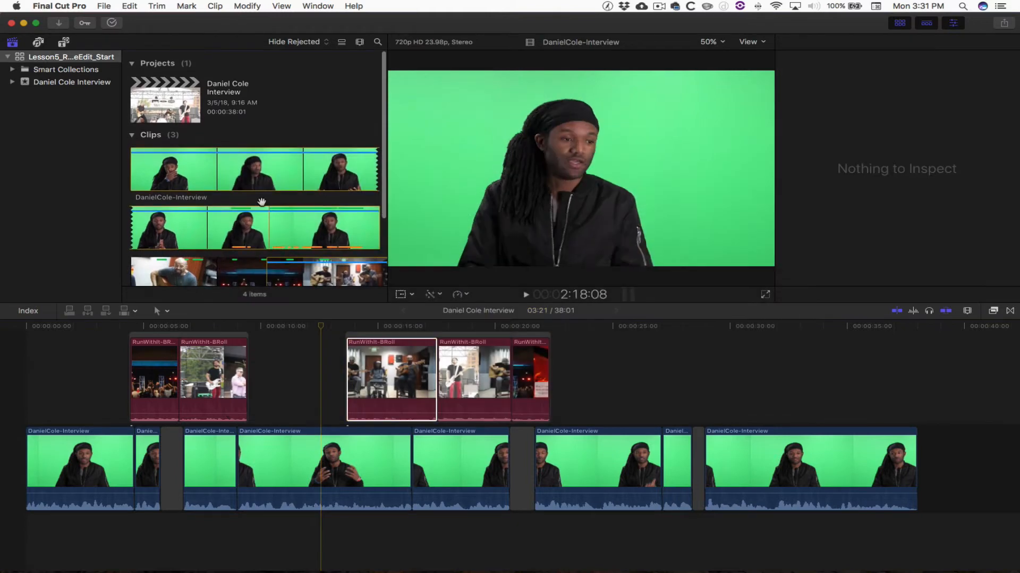
pyautogui.click(167, 103)
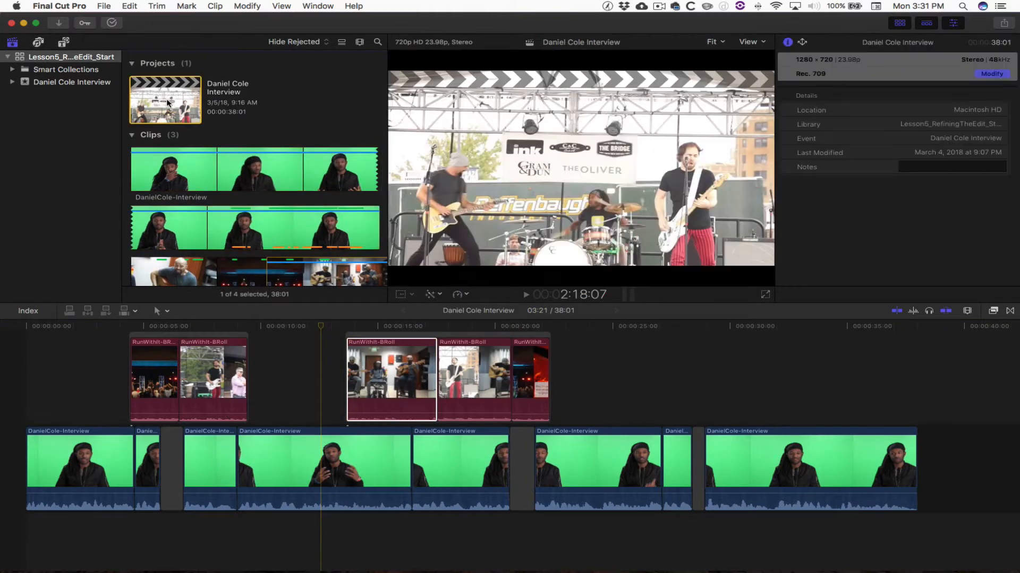
pyautogui.rightClick(167, 102)
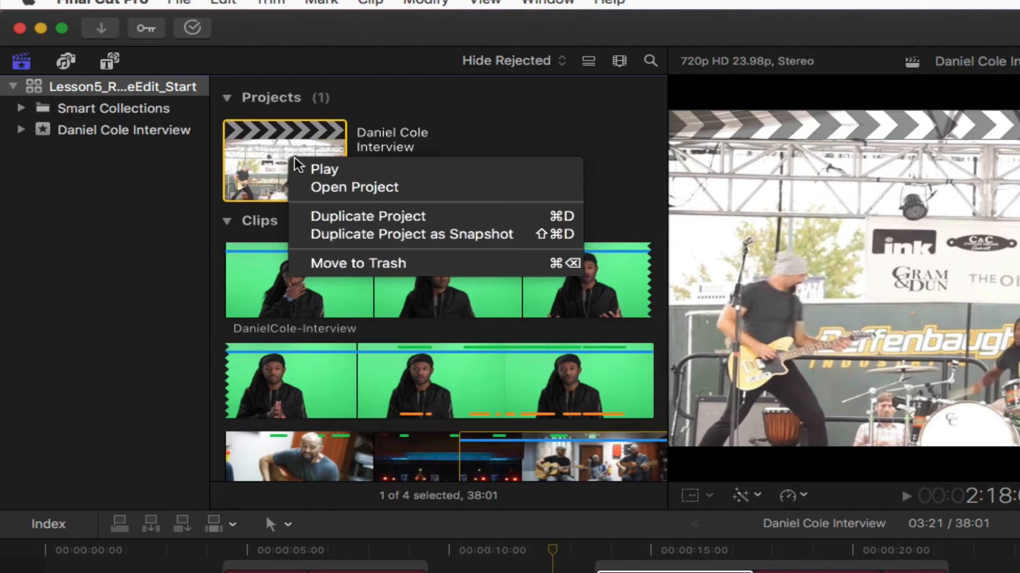
pyautogui.click(361, 237)
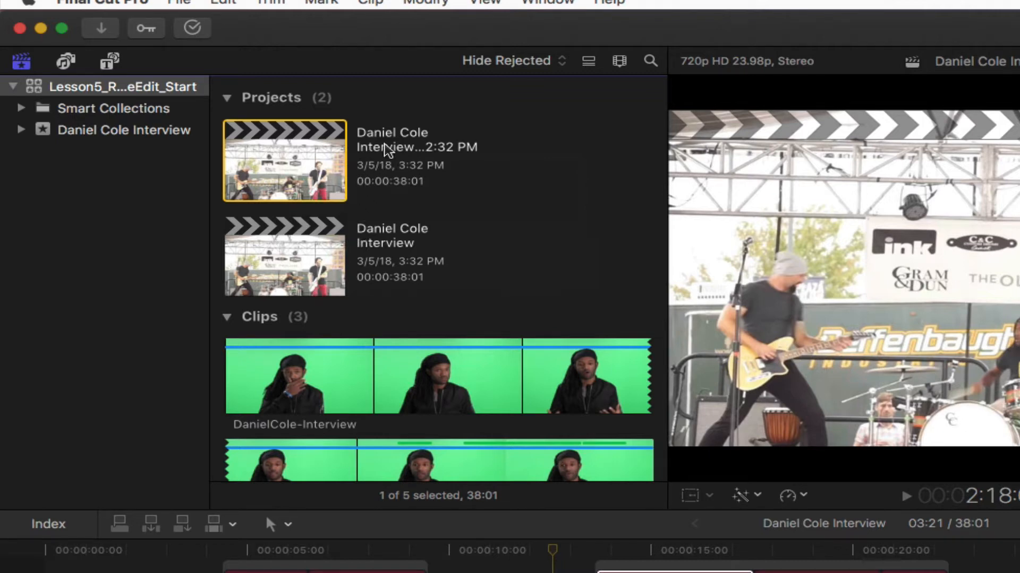
pyautogui.click(589, 61)
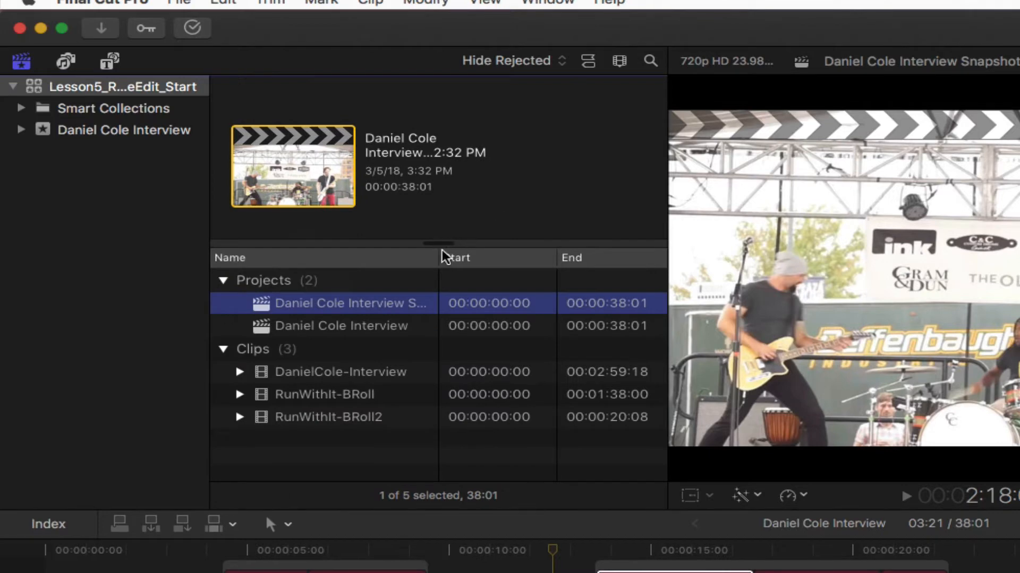
pyautogui.moveTo(438, 257); pyautogui.dragTo(590, 257)
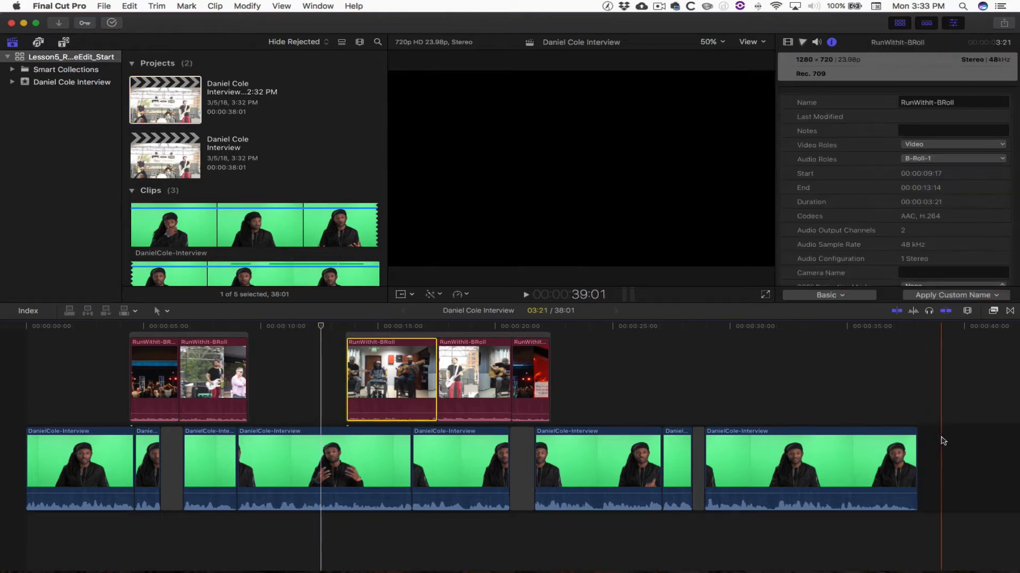
# Lift all clips and gaps of the primary storyline, from first to last interview clip, out of the storyline.
pyautogui.moveTo(945, 455); pyautogui.dragTo(641, 401)
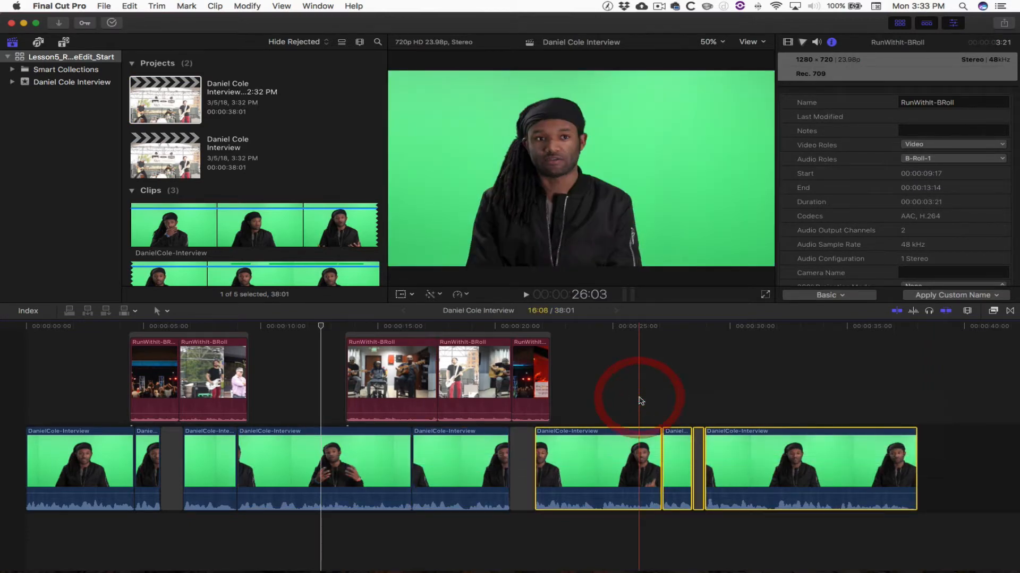
pyautogui.click(640, 401)
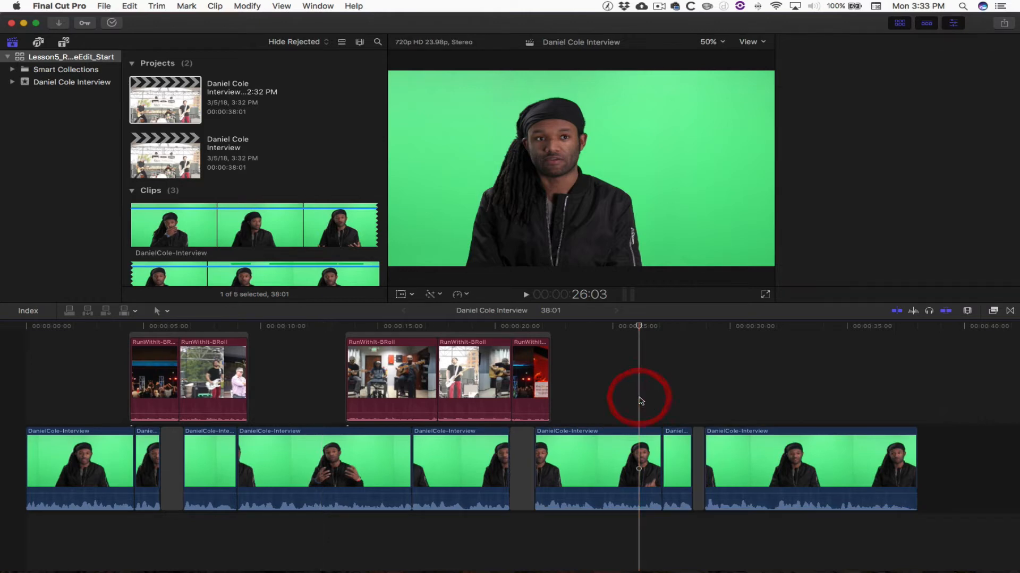
pyautogui.click(760, 451)
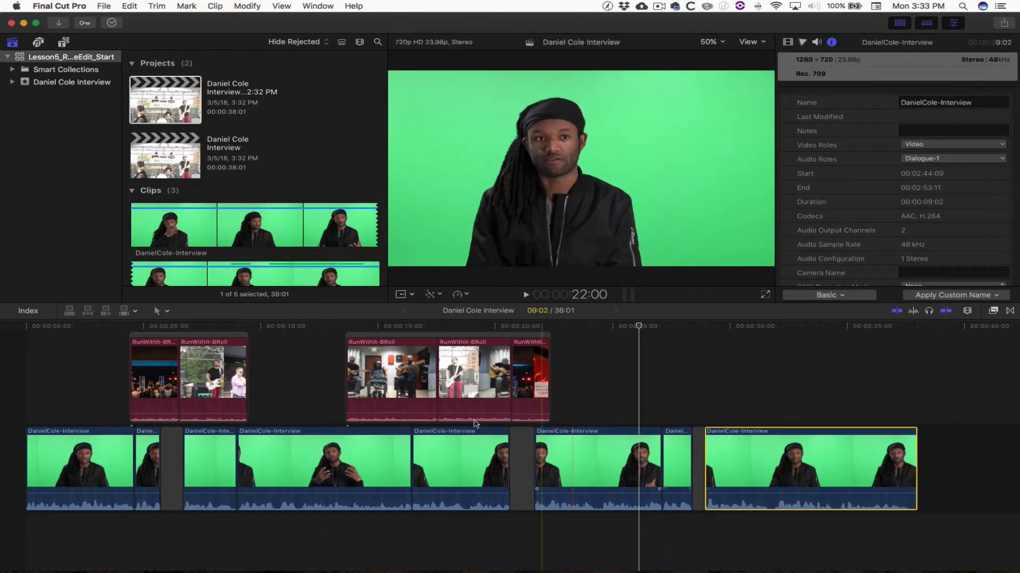
pyautogui.keyDown('shift'); pyautogui.click(90, 458); pyautogui.keyUp('shift')
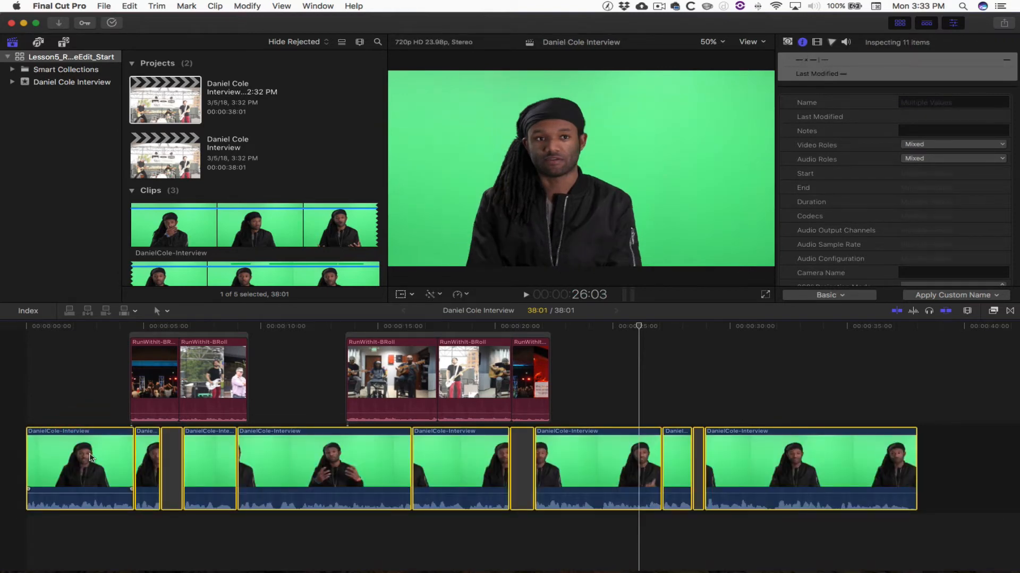
pyautogui.rightClick(90, 458)
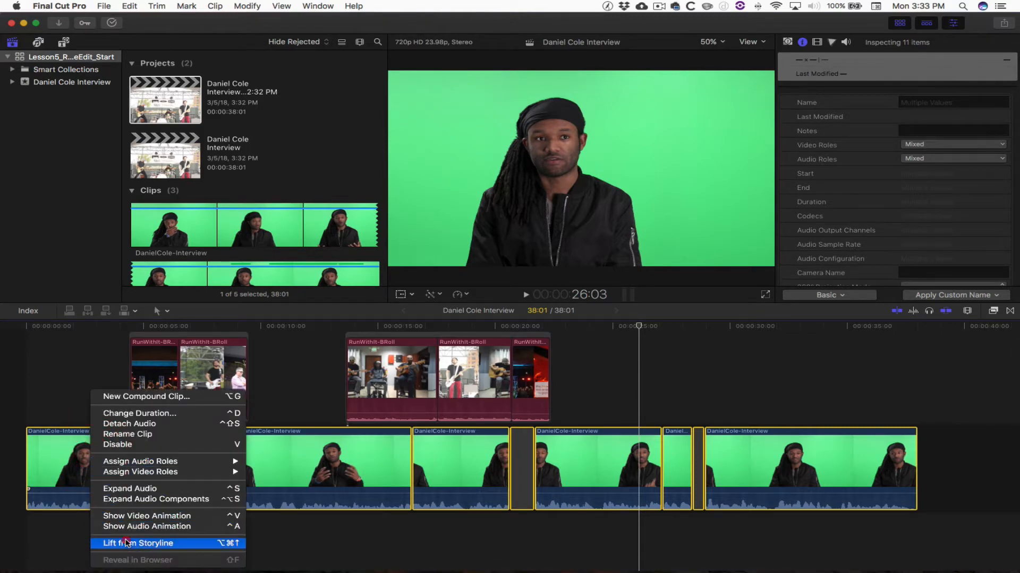
pyautogui.click(126, 543)
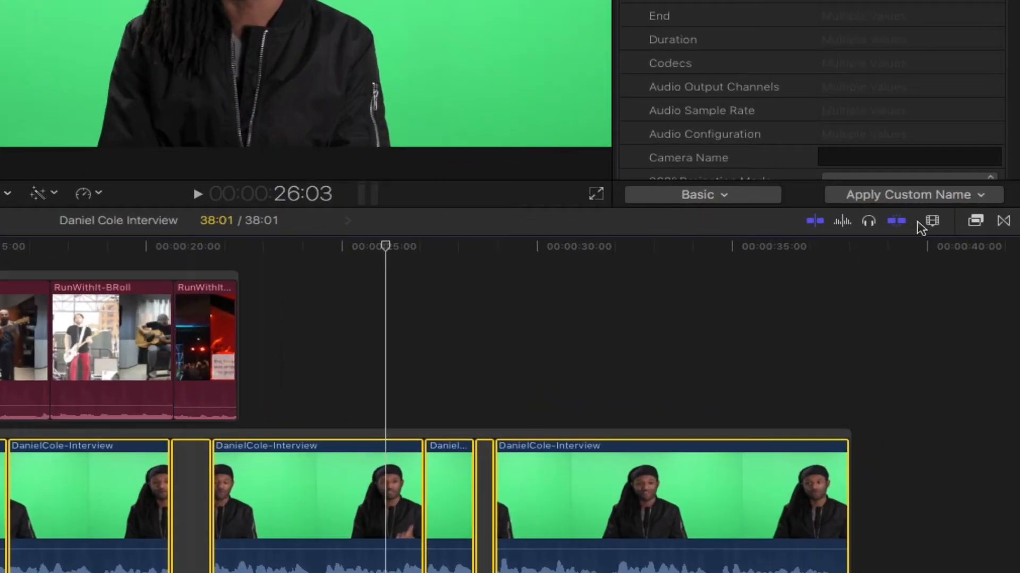
# Reduce the clip height in the timeline so that all storylines fit in view.
pyautogui.click(932, 222)
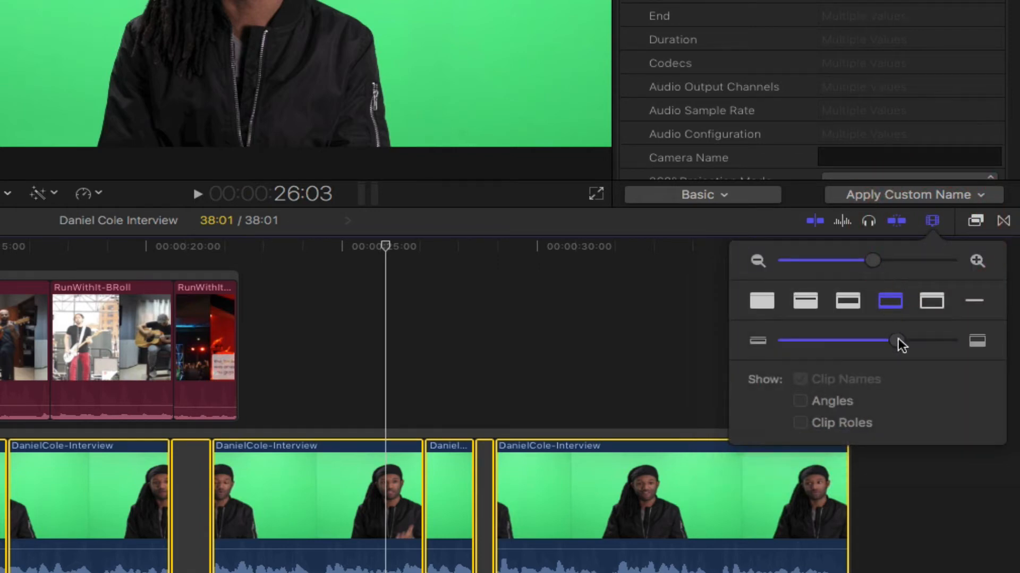
pyautogui.moveTo(897, 340); pyautogui.dragTo(826, 340)
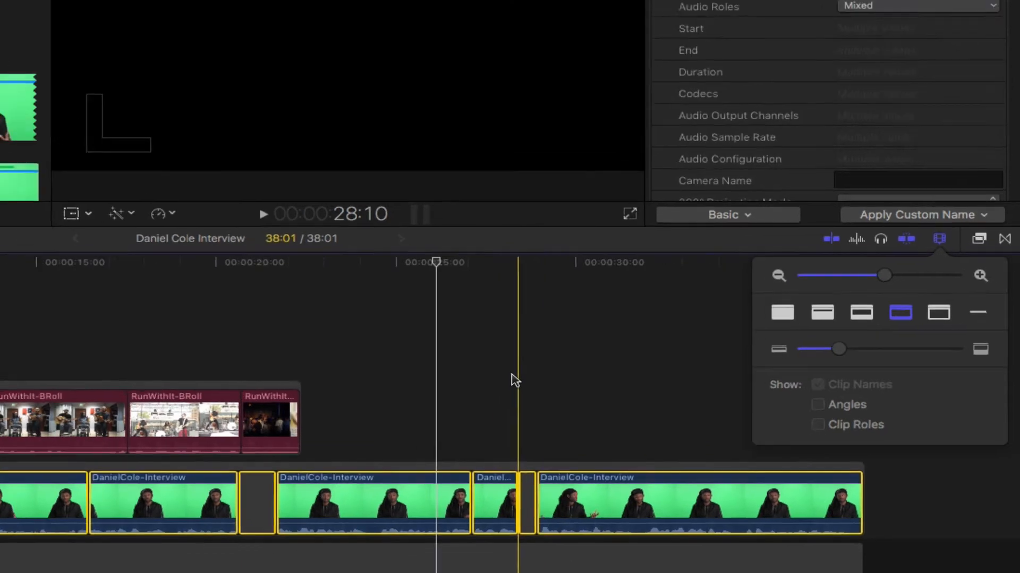
pyautogui.scroll(-2, 469, 376)
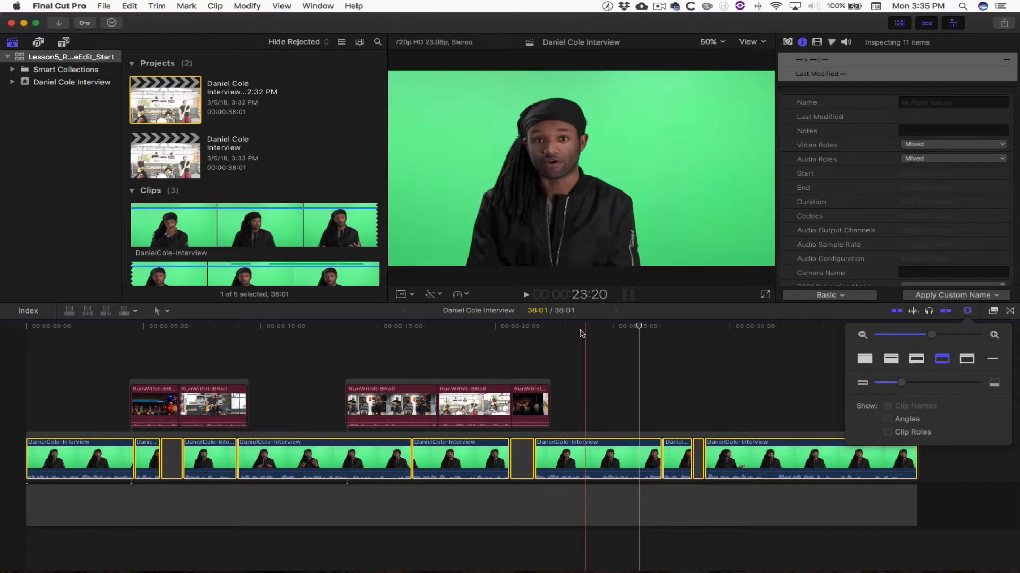
# Play the timeline from 18:14 past the end of the B-roll, and return the playhead to 19:23.
pyautogui.click(513, 327)
pyautogui.moveTo(514, 330); pyautogui.dragTo(463, 344)
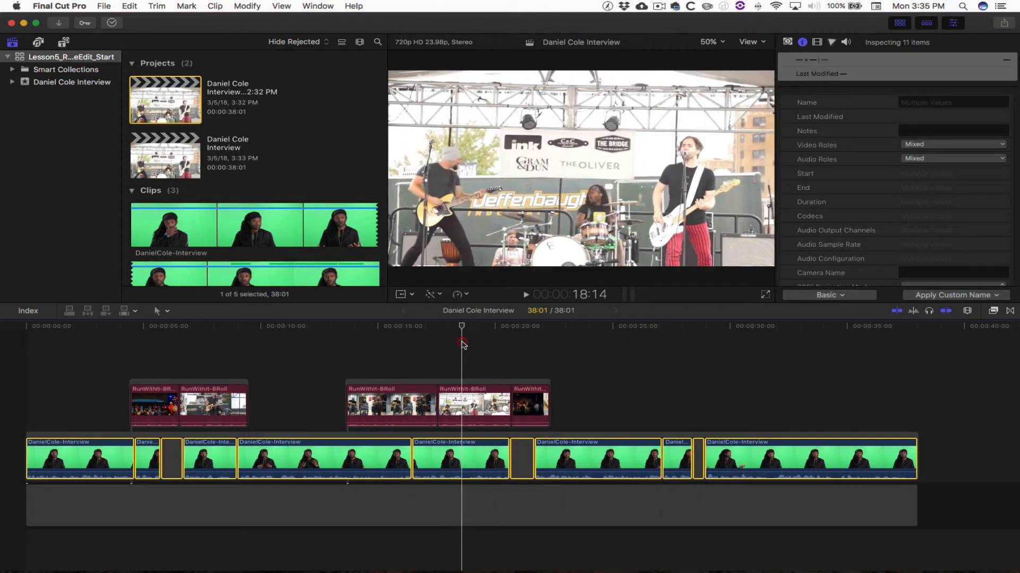
pyautogui.press('space')
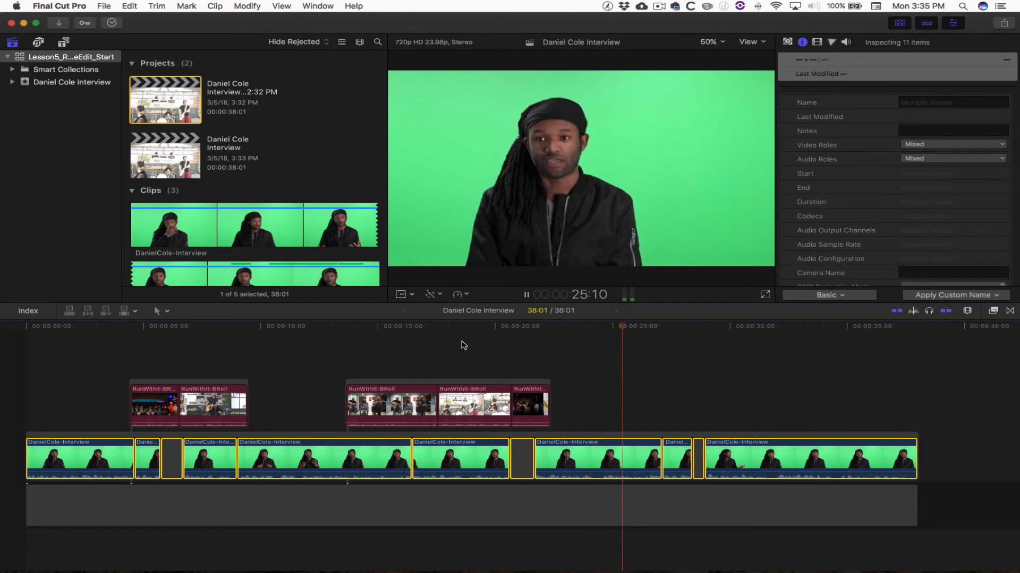
pyautogui.press('space')
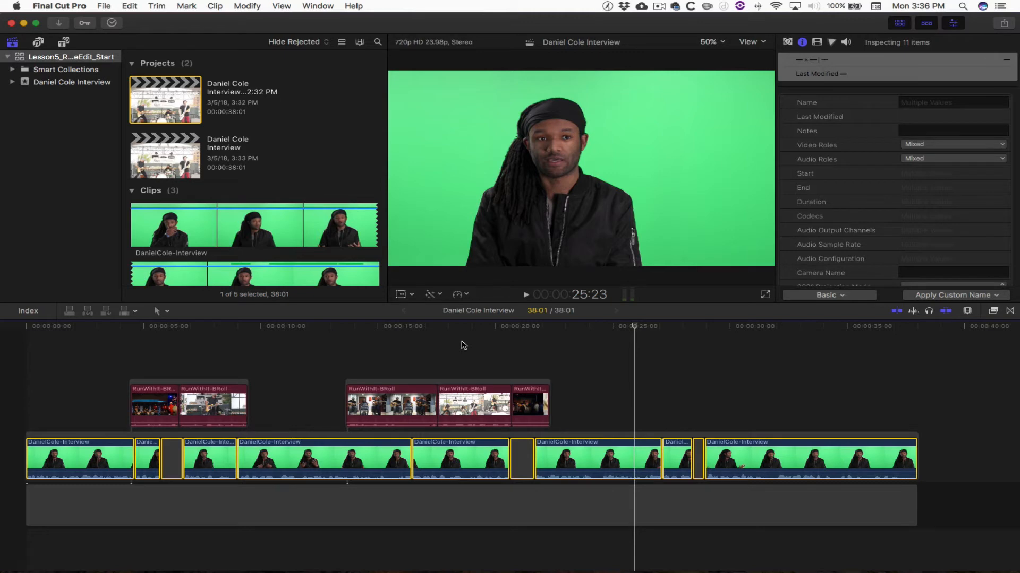
pyautogui.click(526, 327)
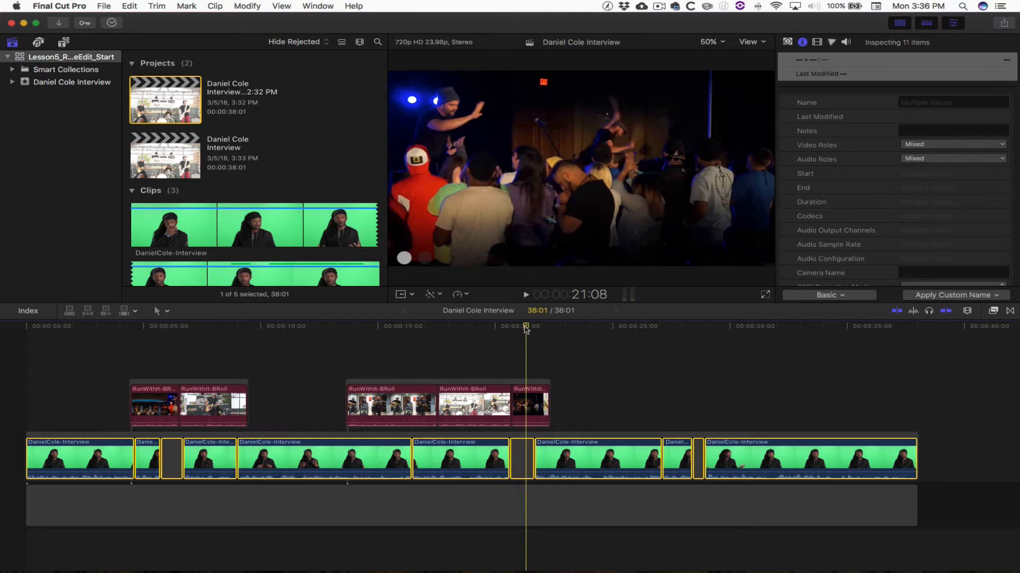
pyautogui.moveTo(526, 328); pyautogui.dragTo(495, 333)
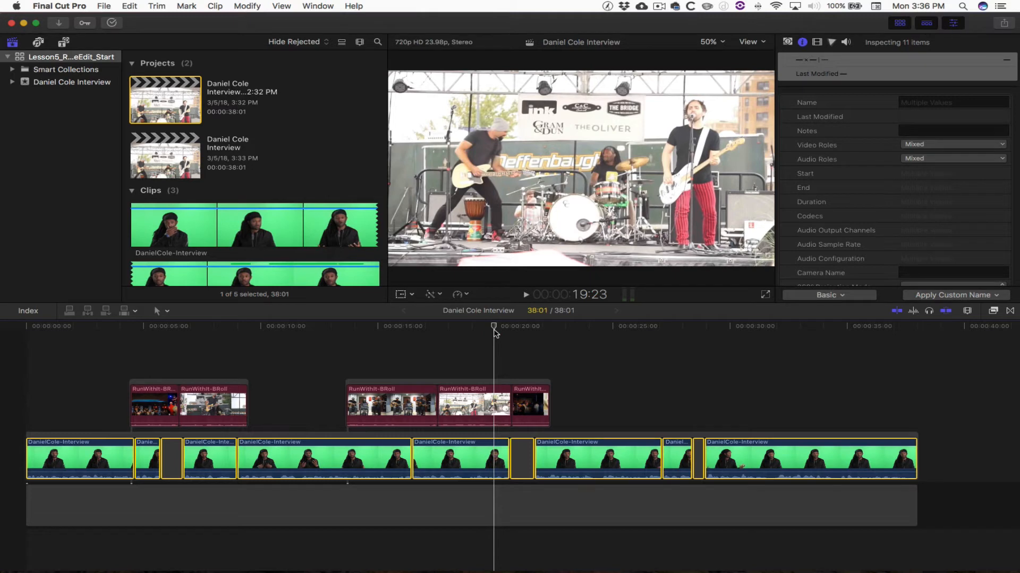
# Preview the RunWithIt-BRoll clip in the browser and select its range from about 2:23 to the end.
pyautogui.scroll(-5, 343, 257)
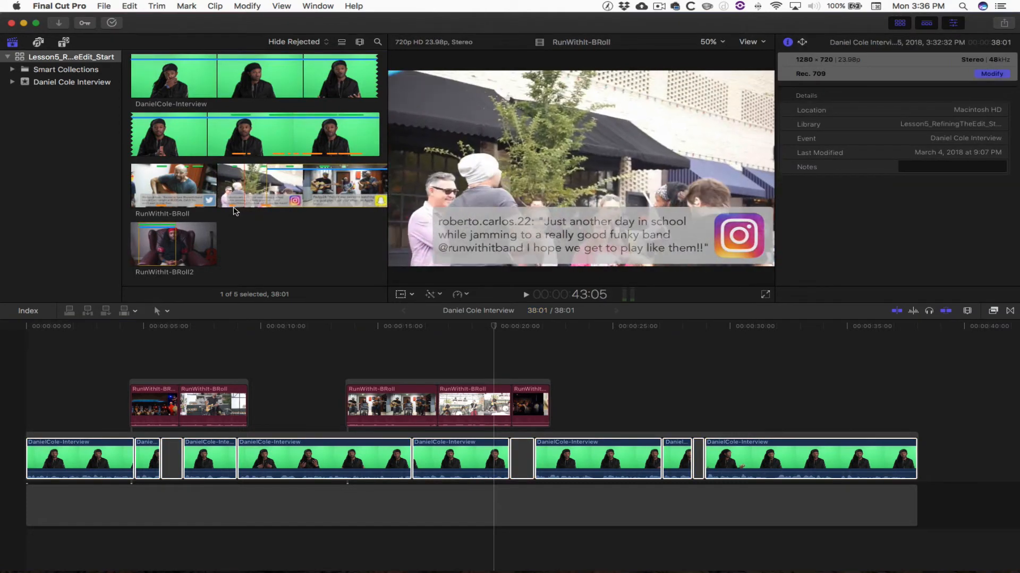
pyautogui.click(131, 195)
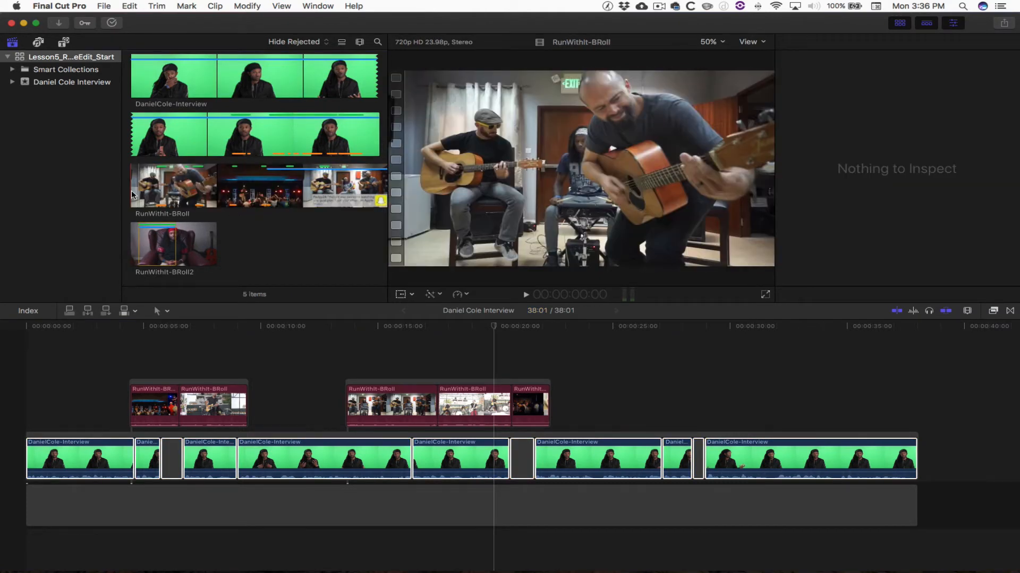
pyautogui.press('space')
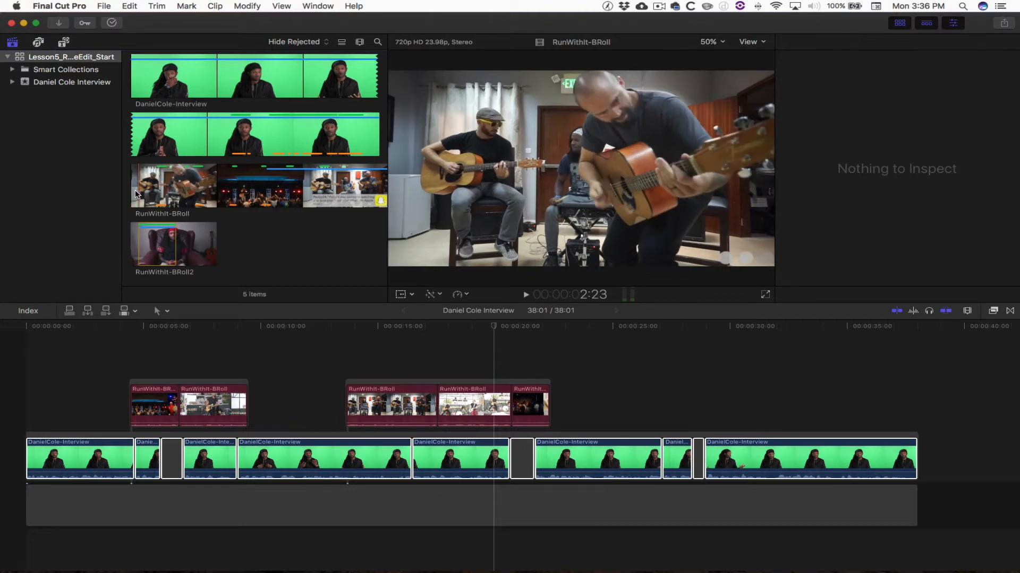
pyautogui.press('x')
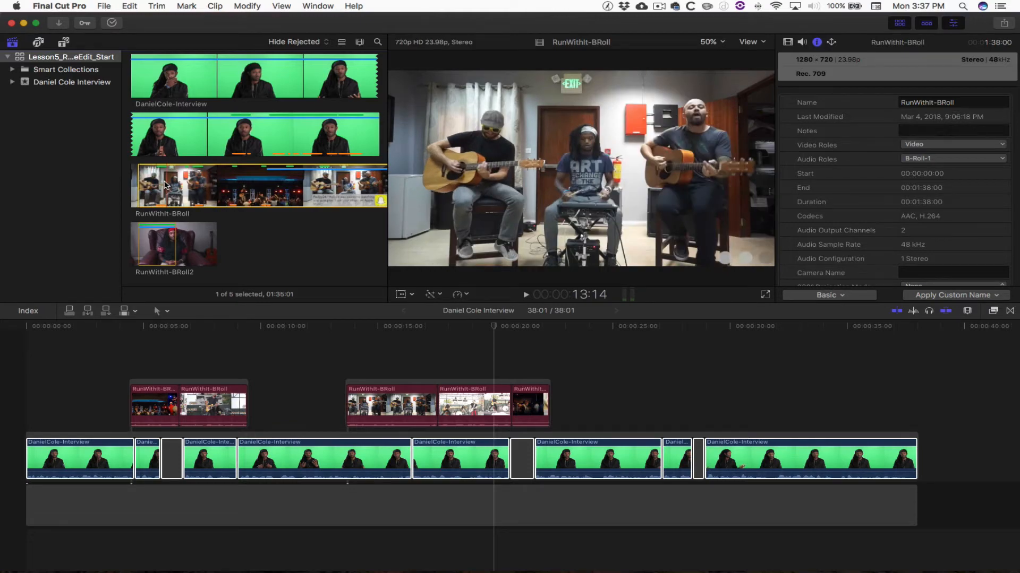
# Try a Replace edit of the last B-roll clip with the selected RunWithIt-BRoll range, and undo it.
pyautogui.moveTo(164, 184); pyautogui.dragTo(516, 408)
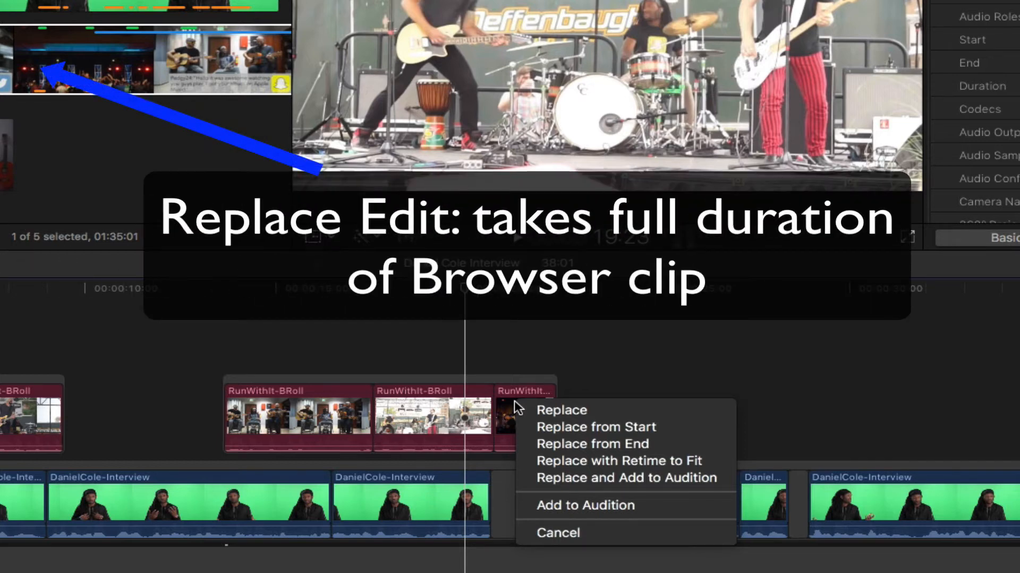
pyautogui.click(534, 414)
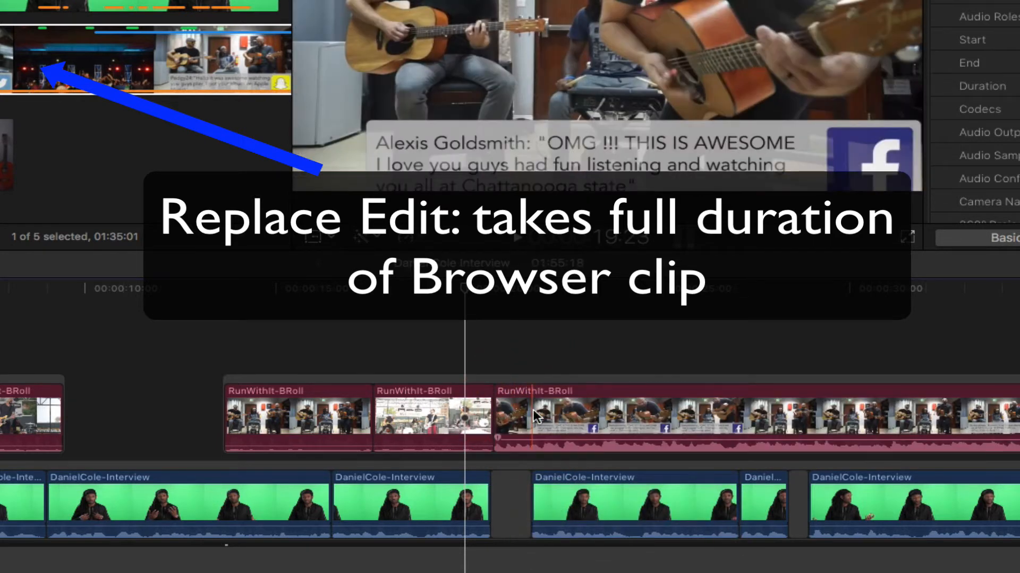
pyautogui.press('super+z')
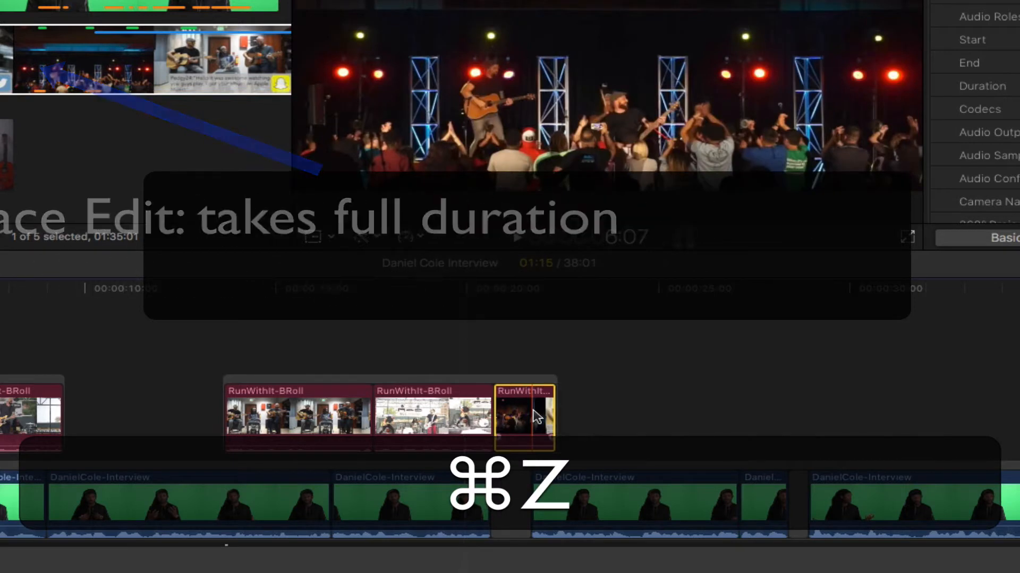
# Try a Replace from End edit of the last B-roll clip with the RunWithIt-BRoll range, and undo it.
pyautogui.moveTo(54, 66); pyautogui.dragTo(513, 423)
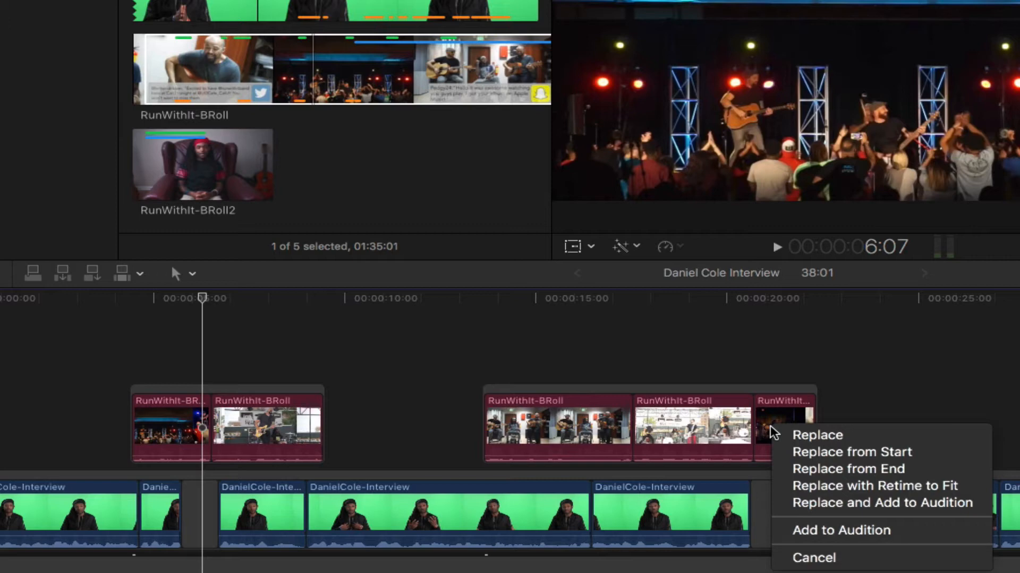
pyautogui.click(839, 469)
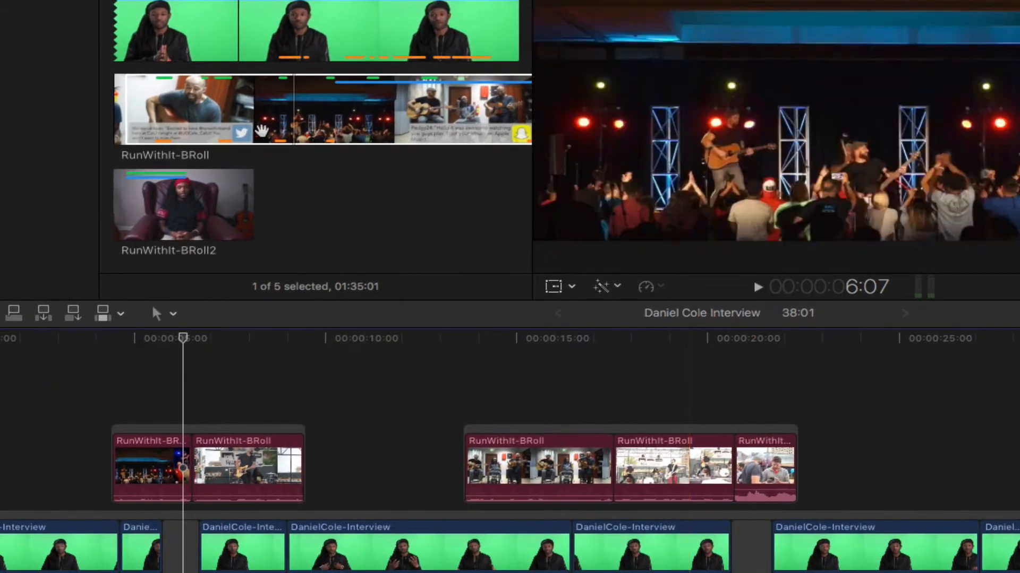
pyautogui.click(40, 214)
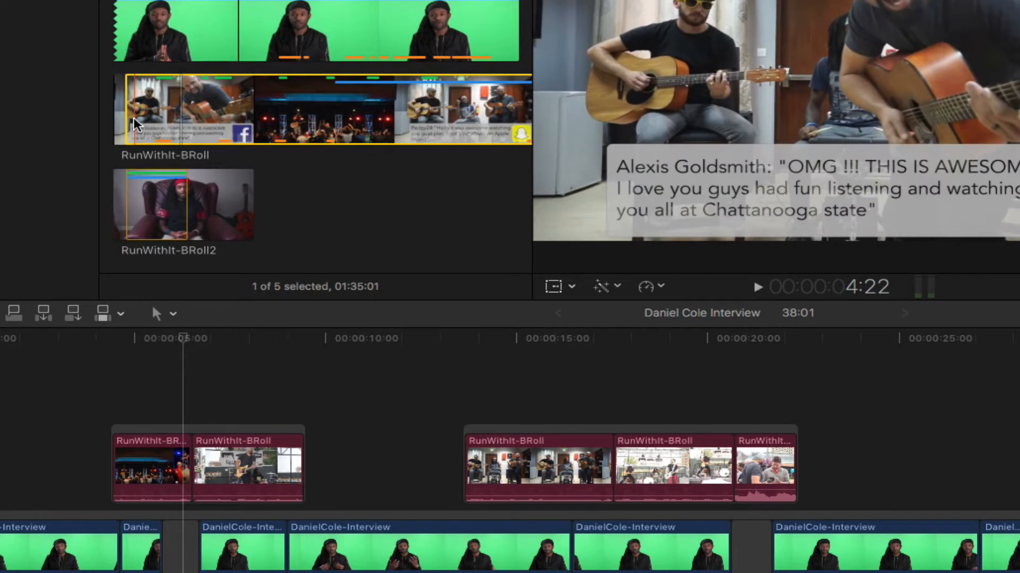
pyautogui.press('super+z')
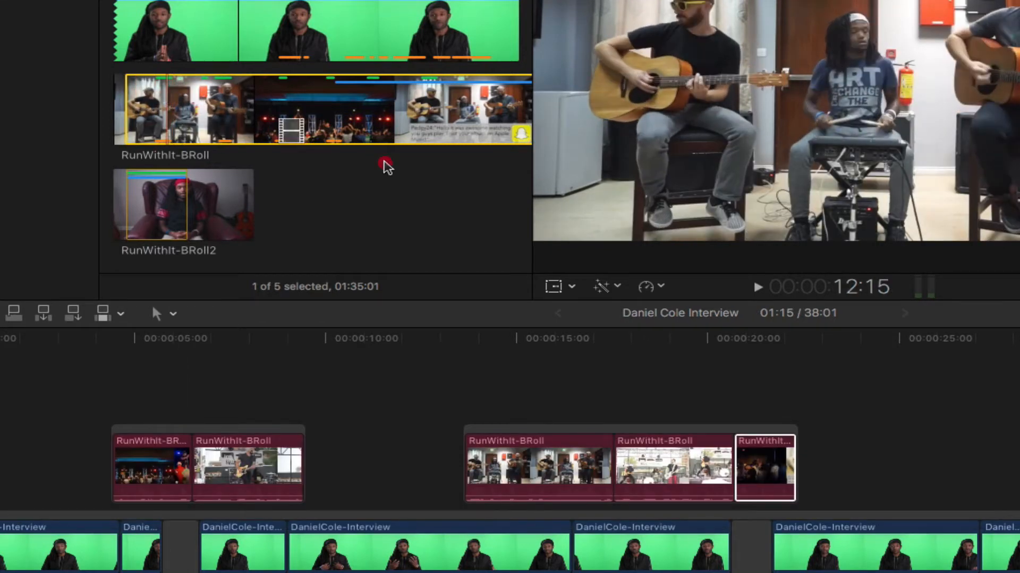
# Replace the last B-roll clip from start with the RunWithIt-BRoll range and lower the new clip's audio volume.
pyautogui.moveTo(387, 167); pyautogui.dragTo(763, 456)
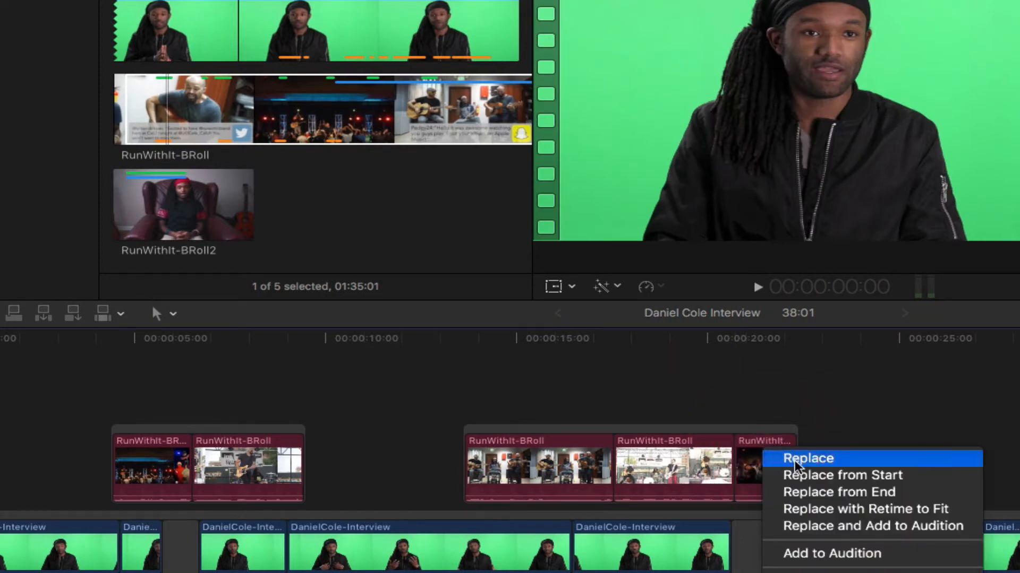
pyautogui.click(817, 480)
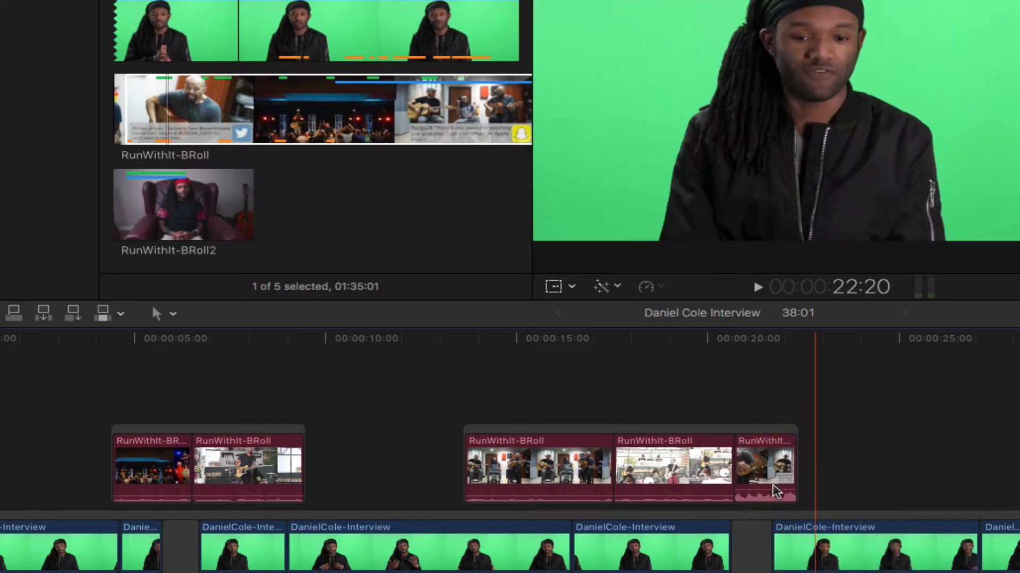
pyautogui.moveTo(768, 488); pyautogui.dragTo(769, 498)
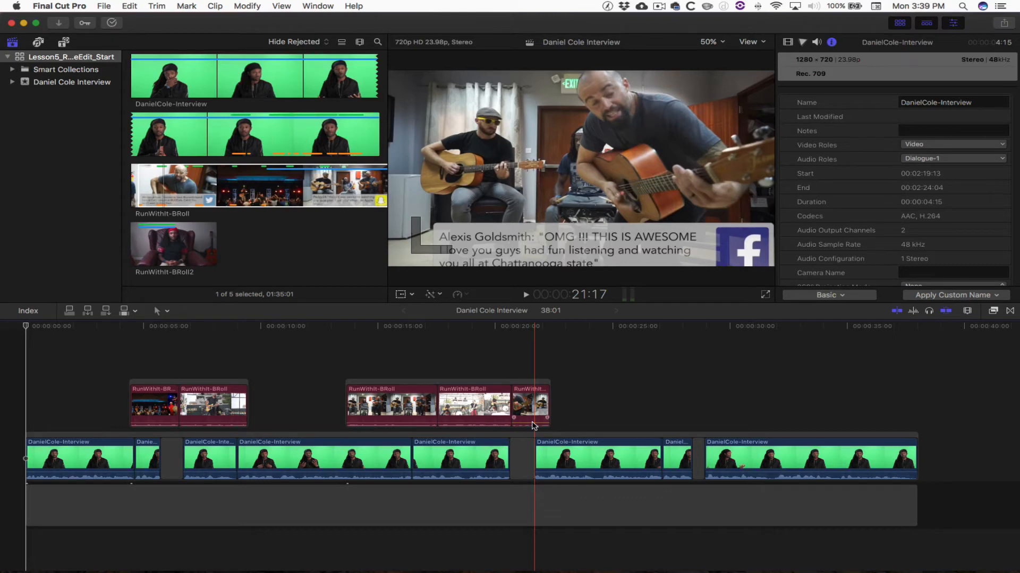
pyautogui.click(290, 251)
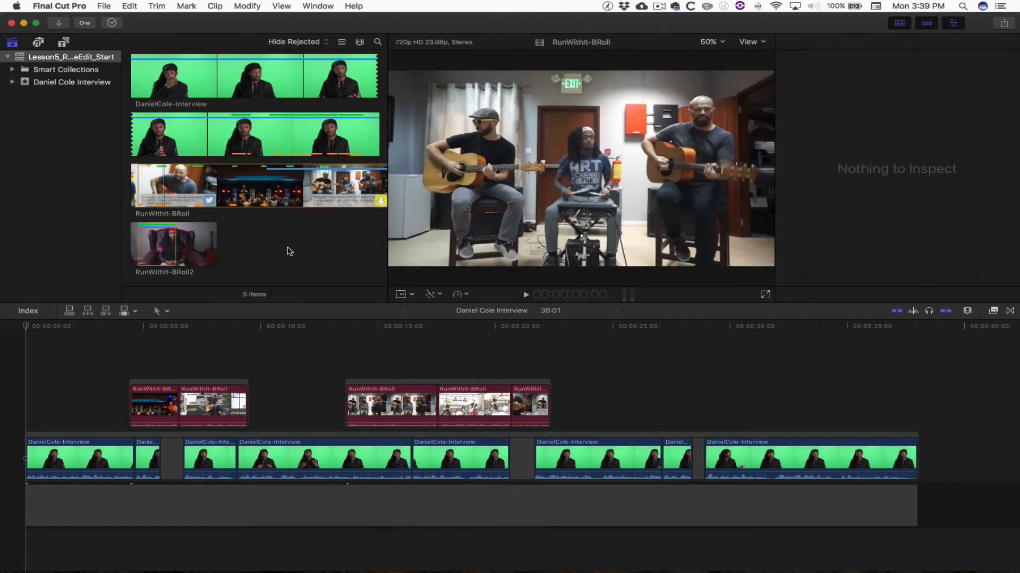
pyautogui.rightClick(290, 252)
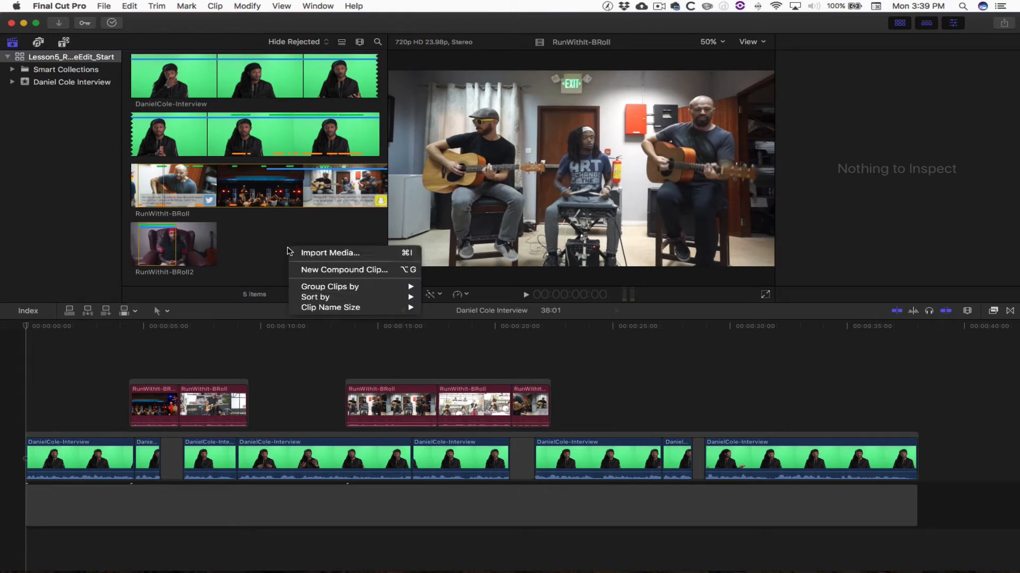
pyautogui.click(256, 243)
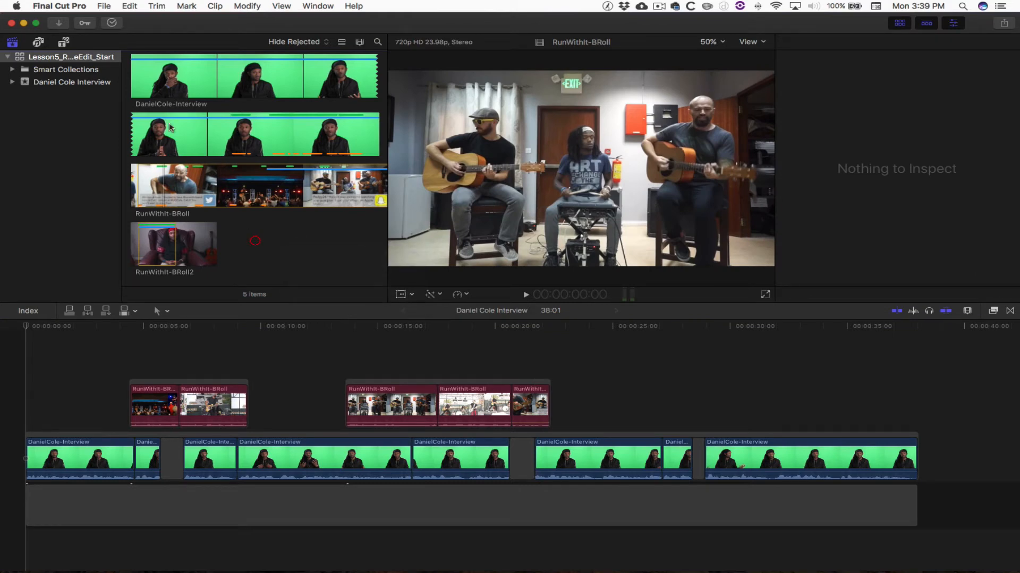
pyautogui.click(102, 6)
pyautogui.moveTo(140, 74)
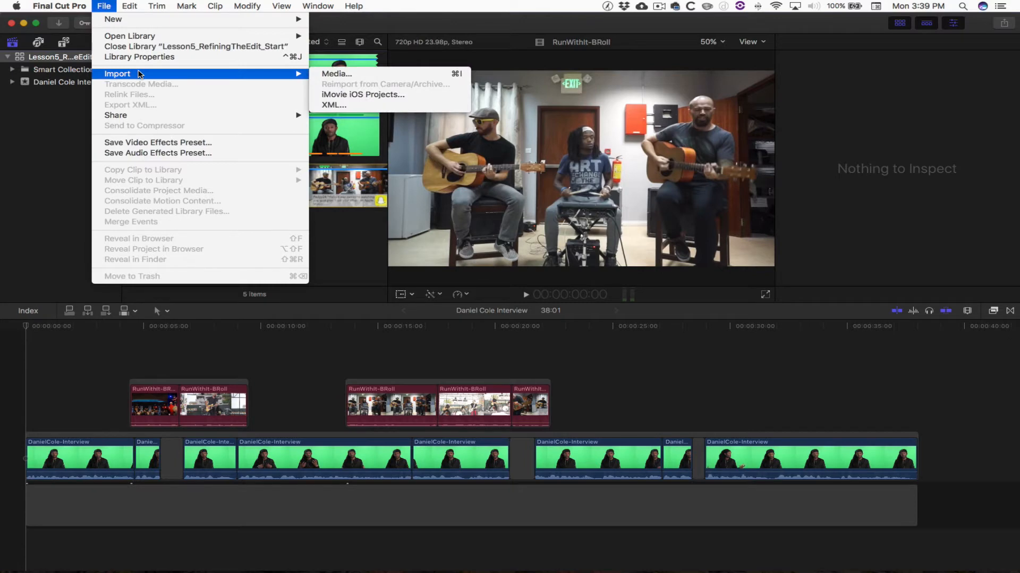
pyautogui.click(320, 75)
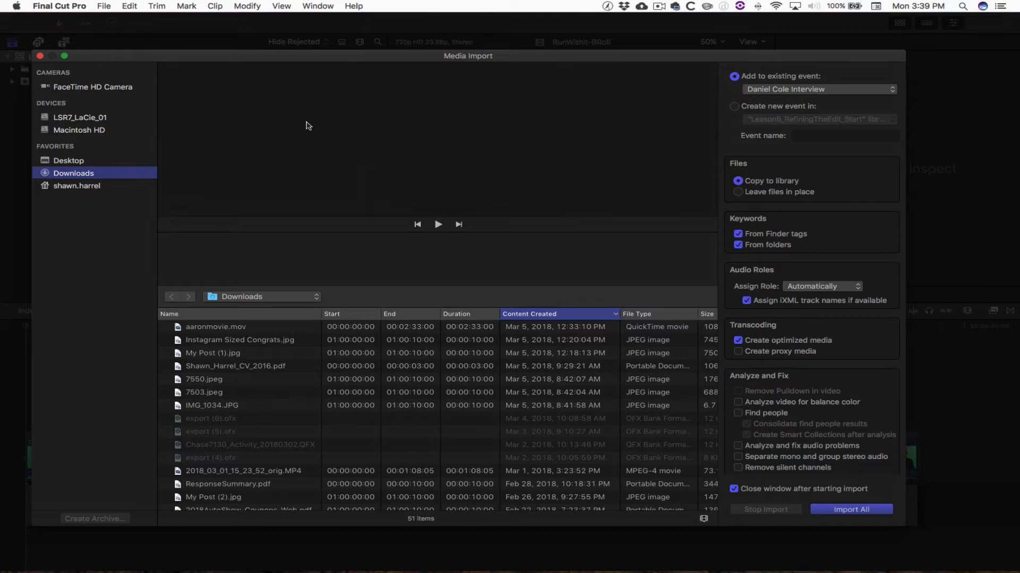
pyautogui.click(40, 56)
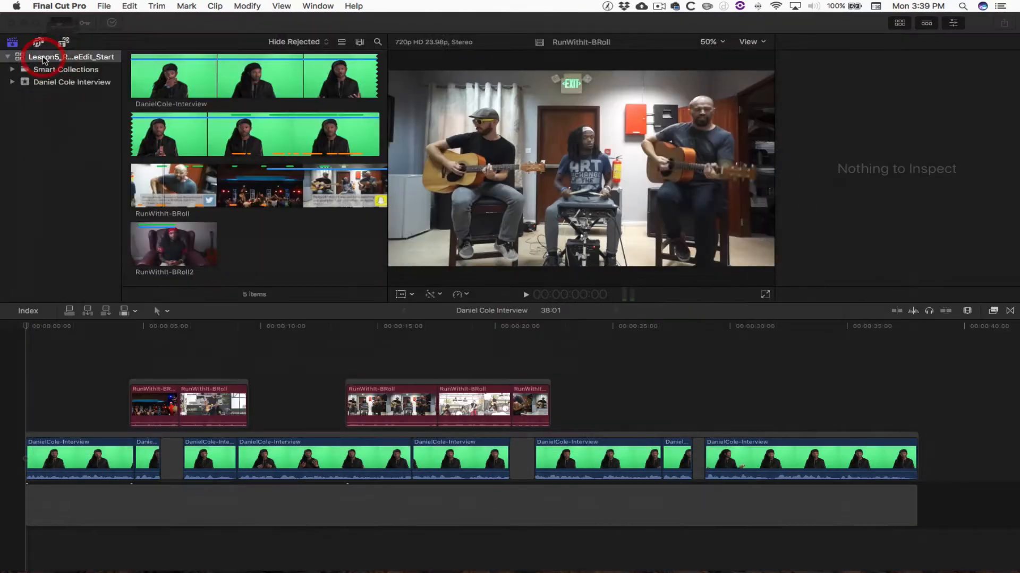
# Import the Propelling.aiff audio file from the Desktop folder into the existing interview event.
pyautogui.click(58, 24)
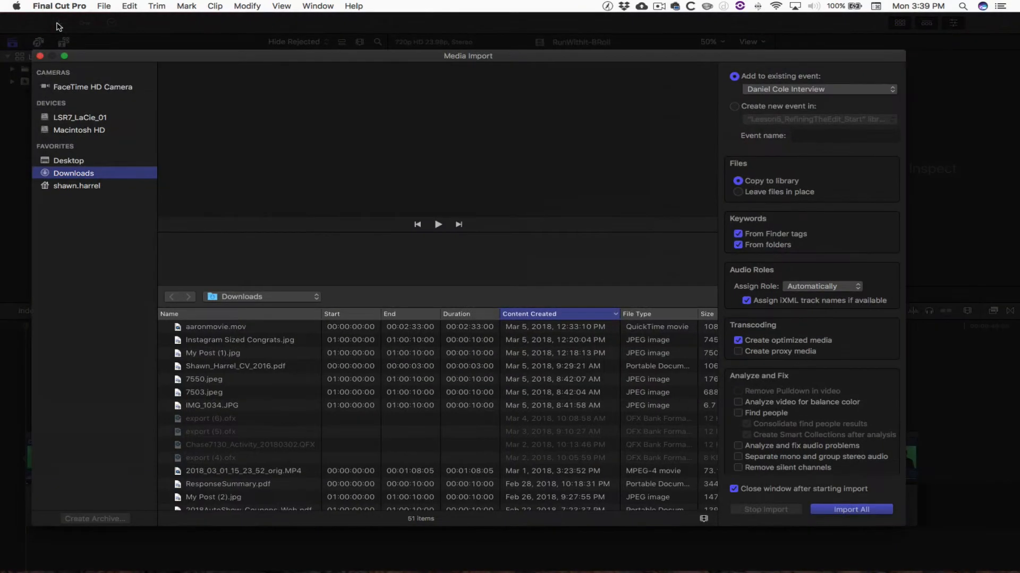
pyautogui.click(93, 165)
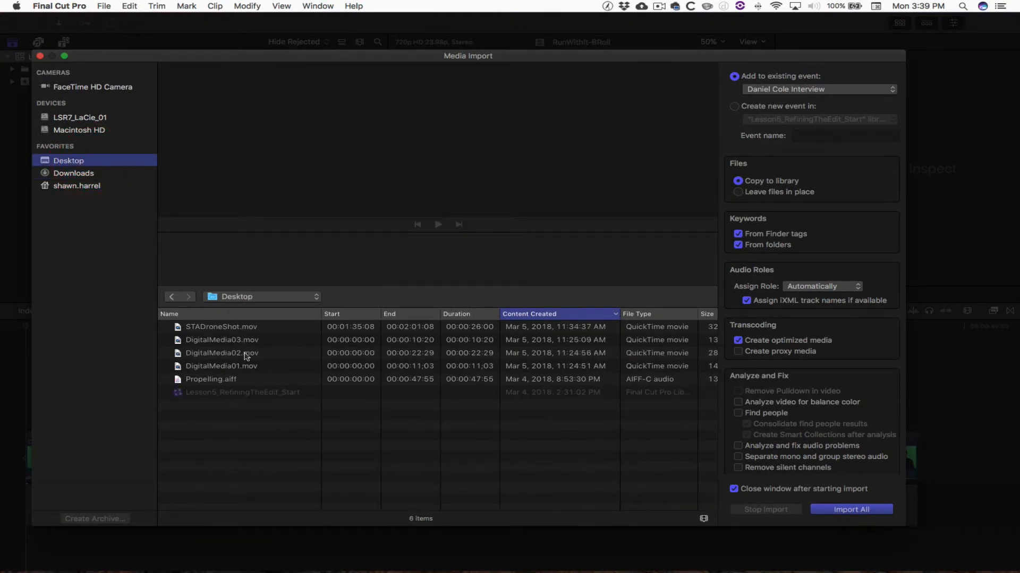
pyautogui.click(232, 380)
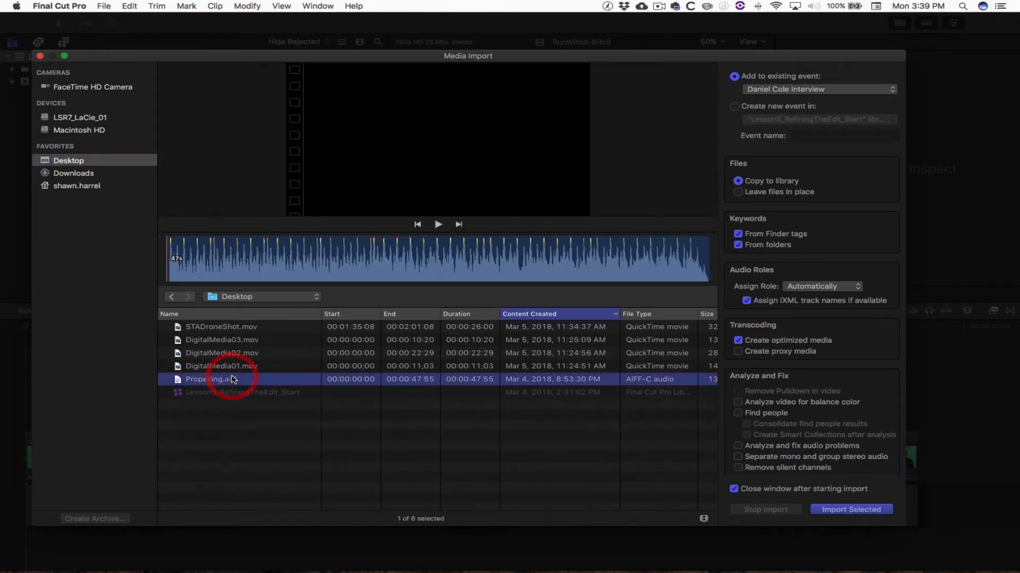
pyautogui.click(832, 510)
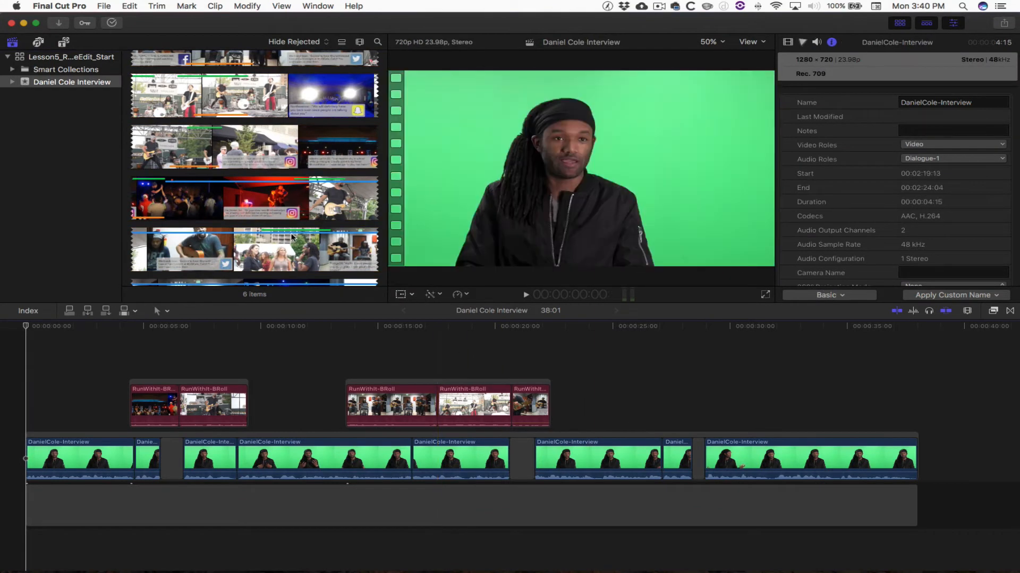
# Show each browser clip as a single thumbnail and overwrite the primary storyline from the project's start with the Propelling clip.
pyautogui.click(254, 180)
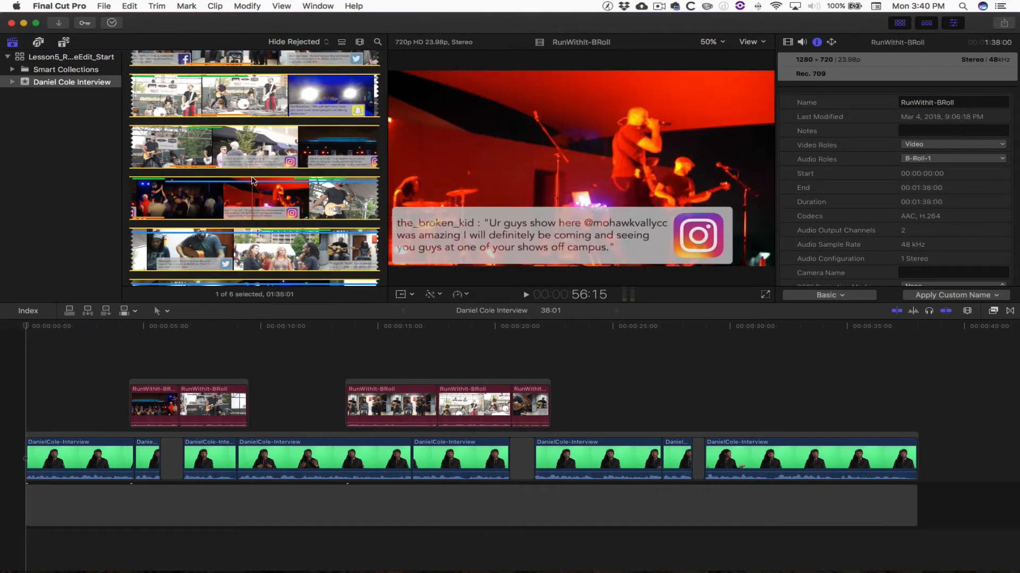
pyautogui.hotkey('shift', 'z')
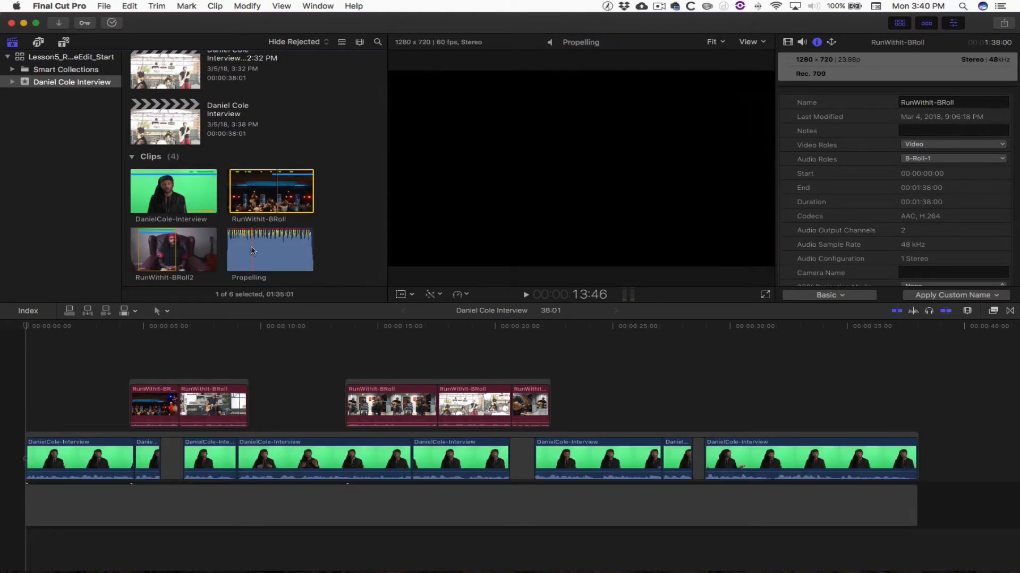
pyautogui.click(253, 250)
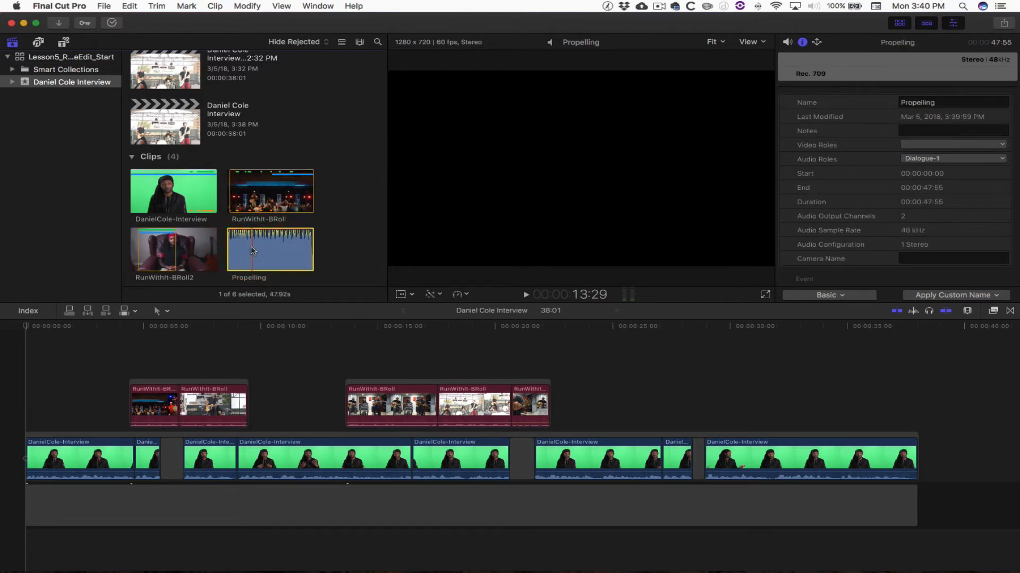
pyautogui.click(8, 327)
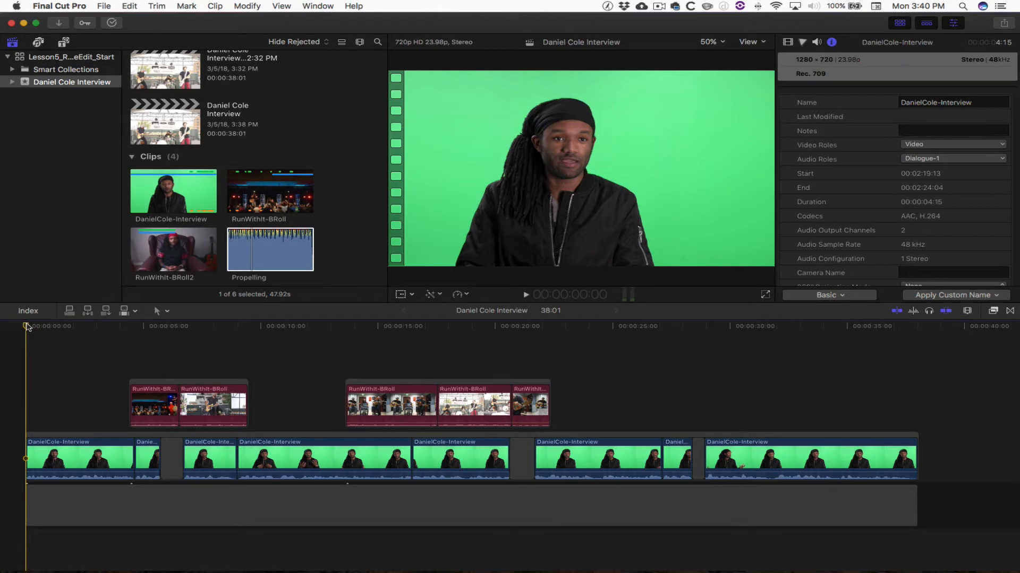
pyautogui.press('d')
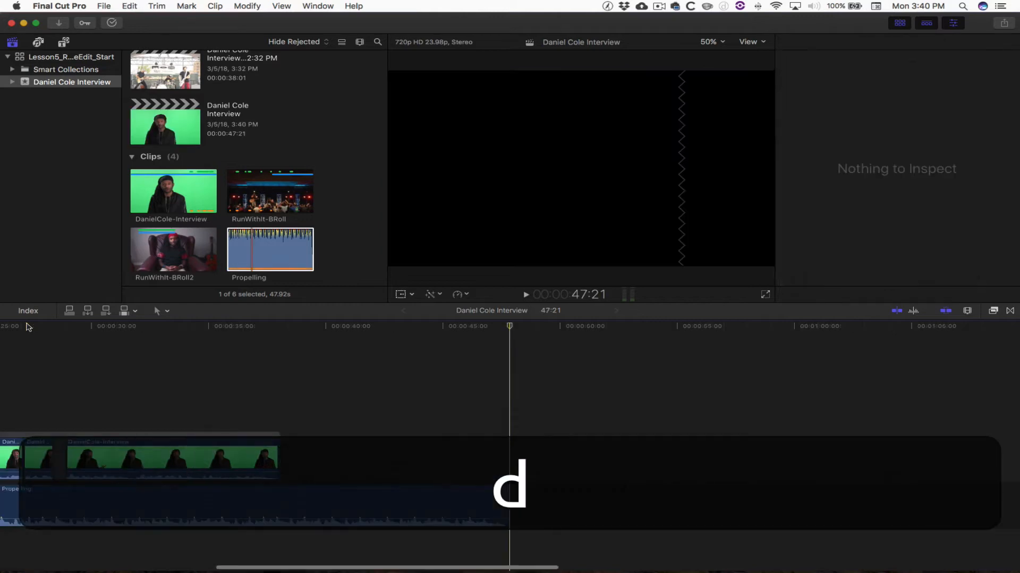
pyautogui.press('Home')
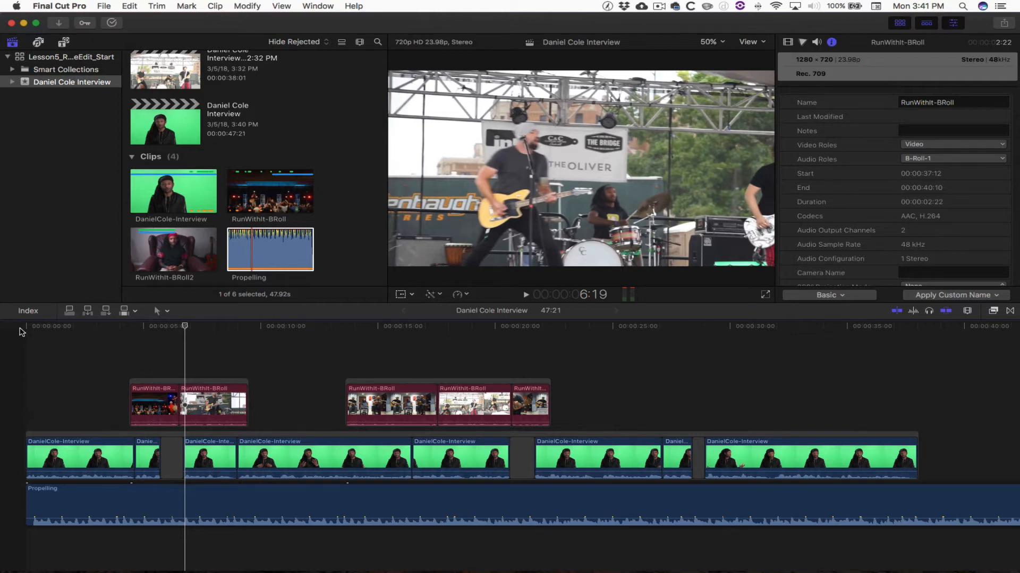
# Play the project from its start and add a marker to the Propelling clip at about 5 seconds.
pyautogui.click(63, 494)
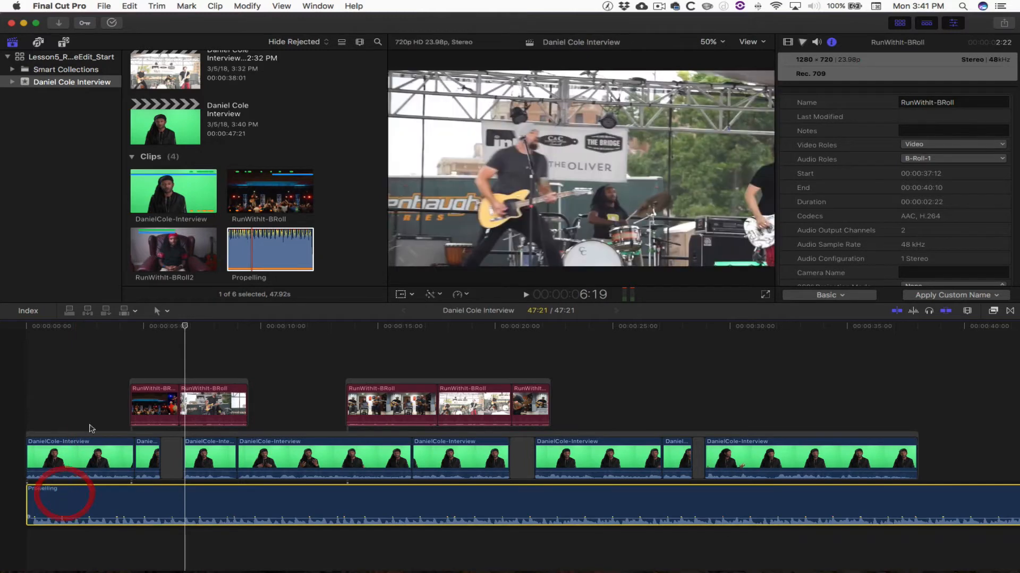
pyautogui.click(26, 327)
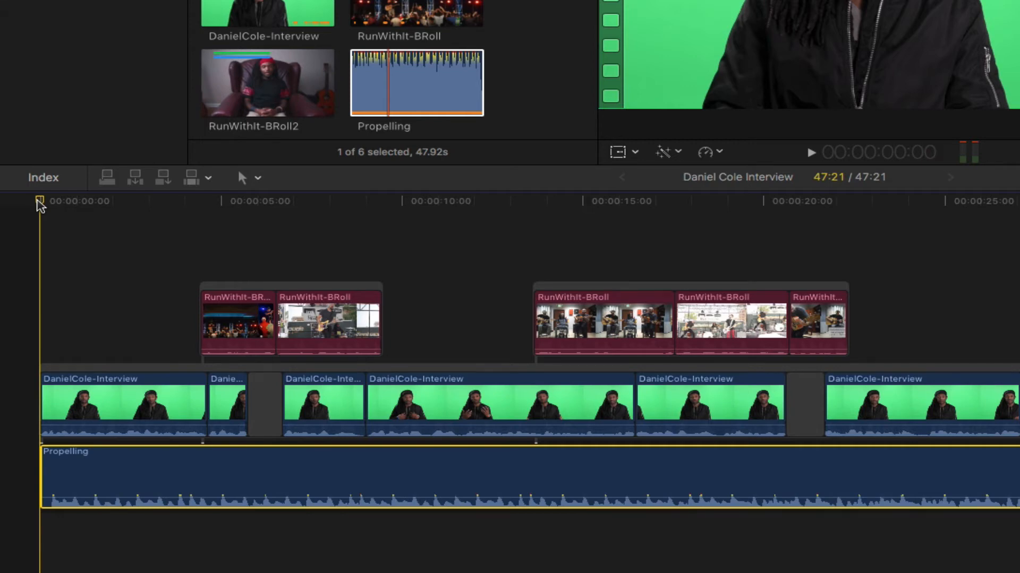
pyautogui.press('space')
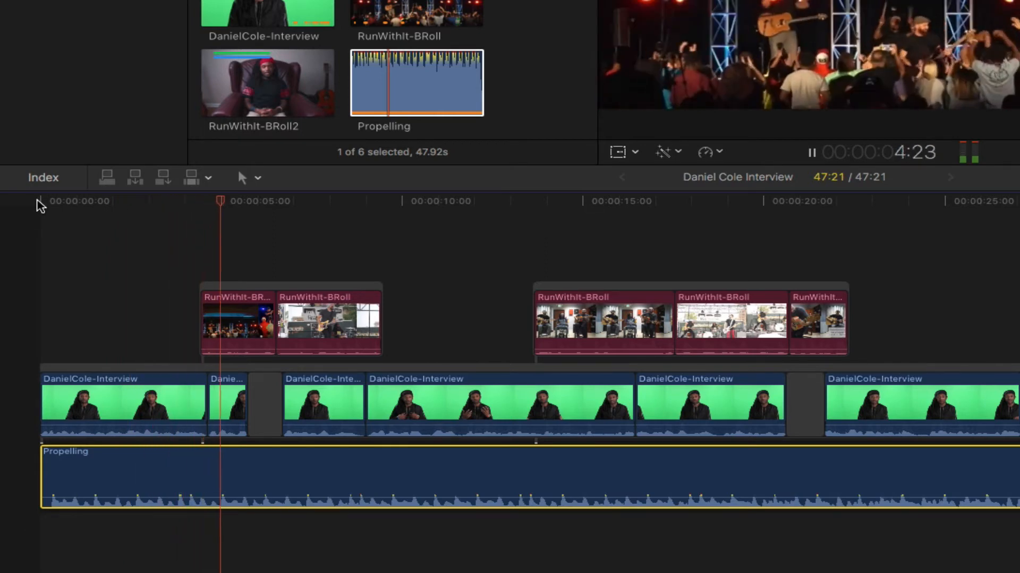
pyautogui.press('m')
pyautogui.press('space')
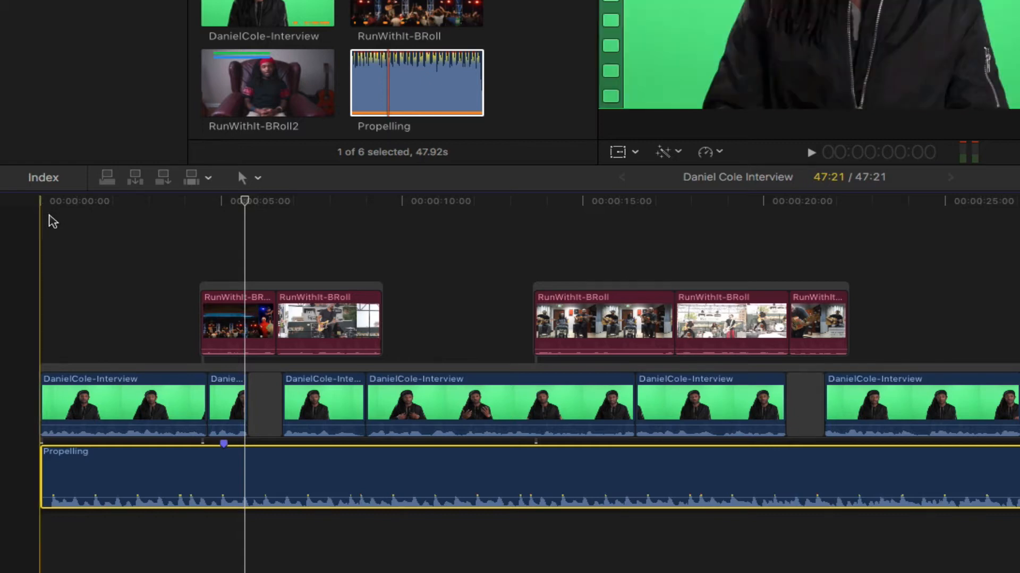
# Select the interview storyline and insert a three-second gap at its start.
pyautogui.click(104, 372)
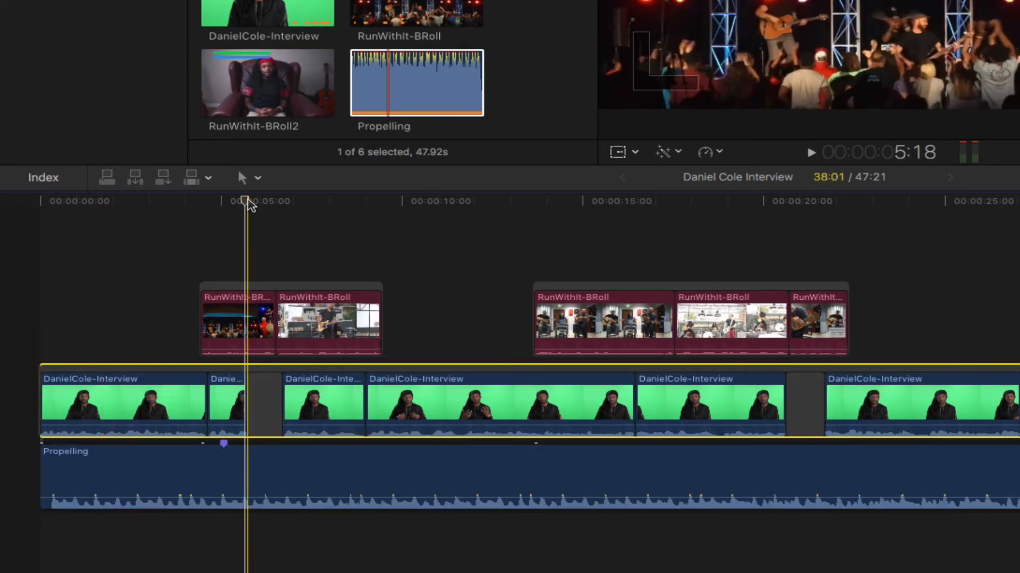
pyautogui.click(240, 200)
pyautogui.moveTo(240, 202); pyautogui.dragTo(51, 223)
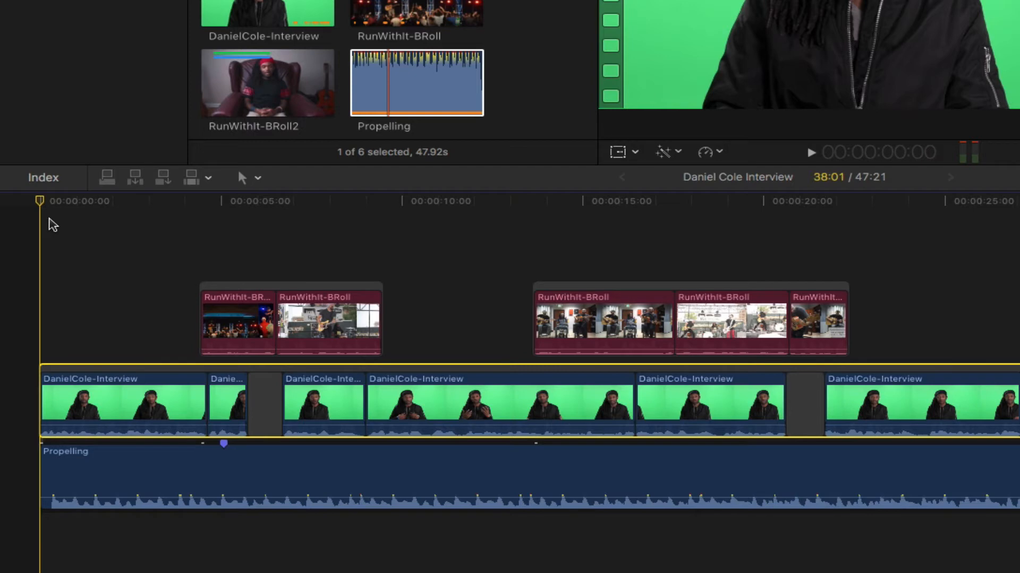
pyautogui.press('alt')
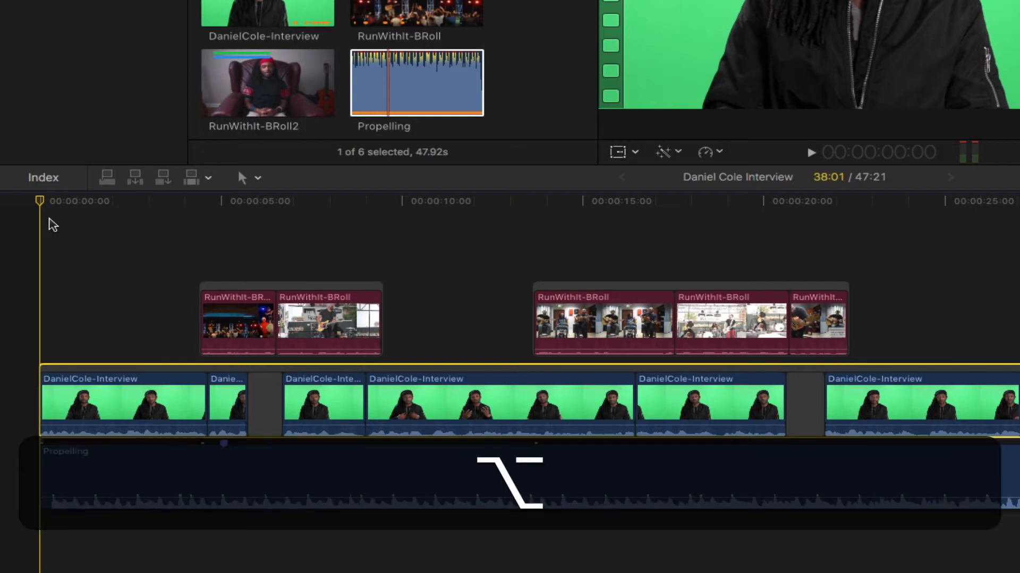
pyautogui.hotkey('alt', 'w')
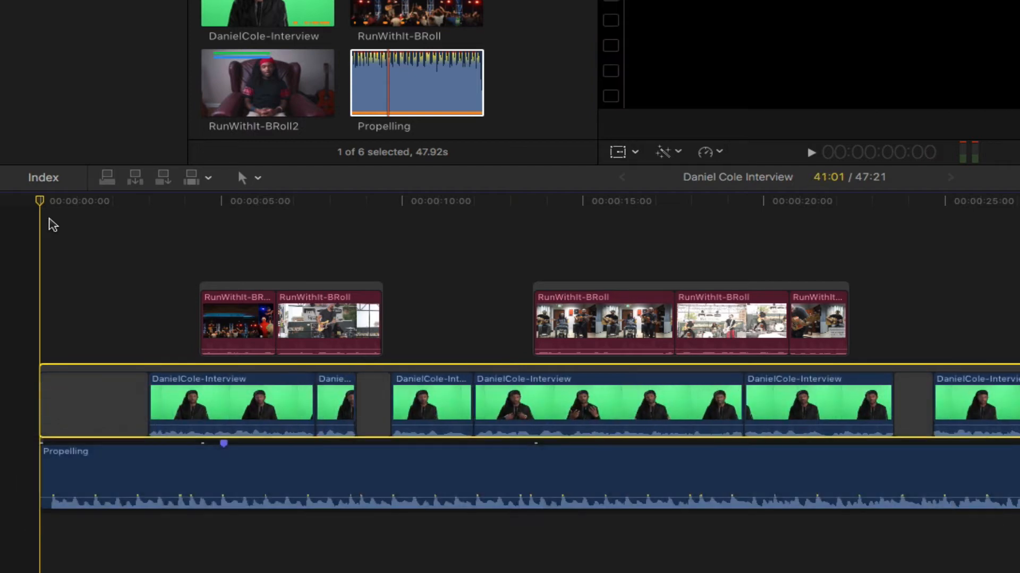
# Disable the Propelling clip, then play the selected interview storyline and add a marker at about 3.6 seconds.
pyautogui.press('super+Down')
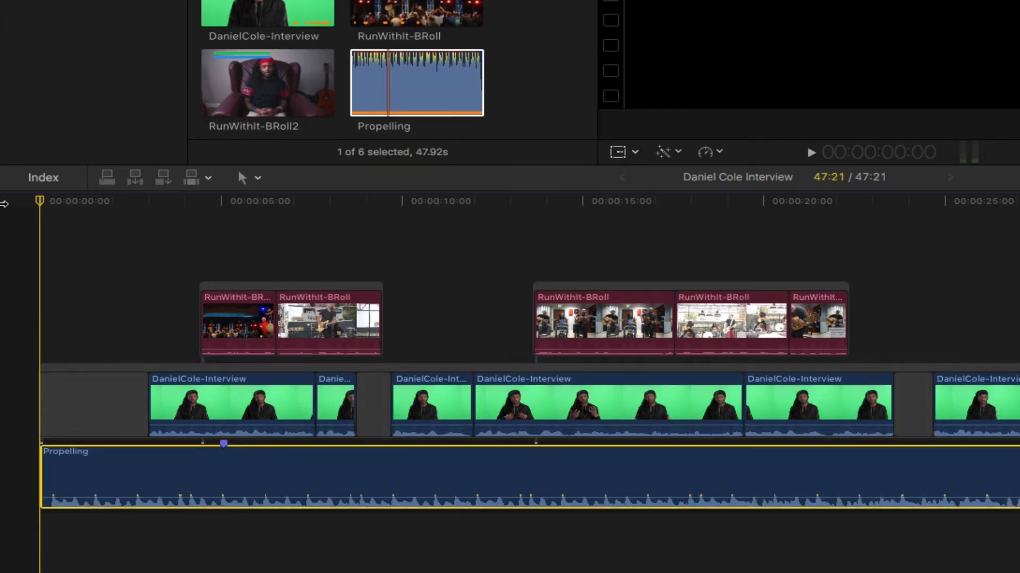
pyautogui.press('v')
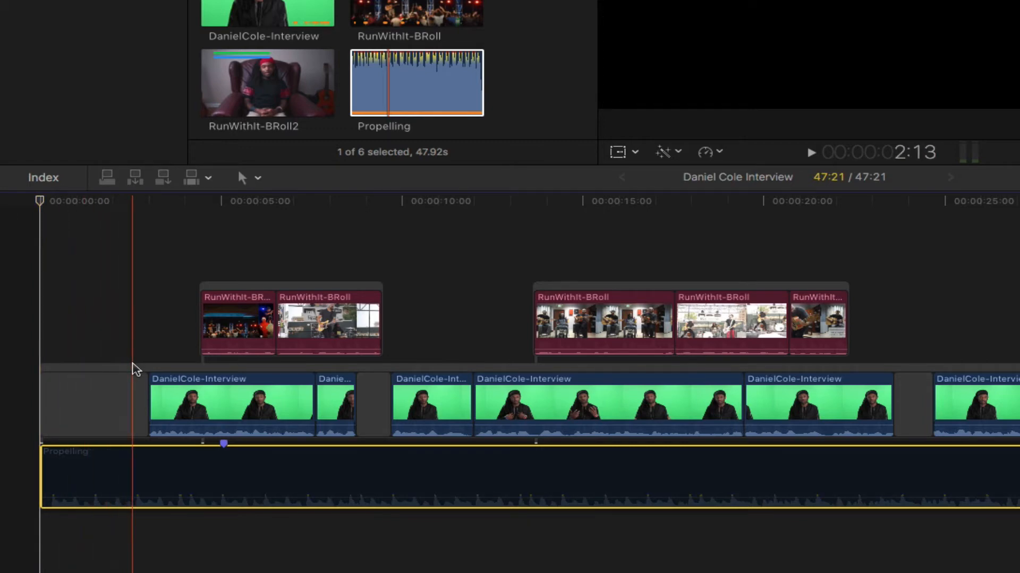
pyautogui.click(134, 369)
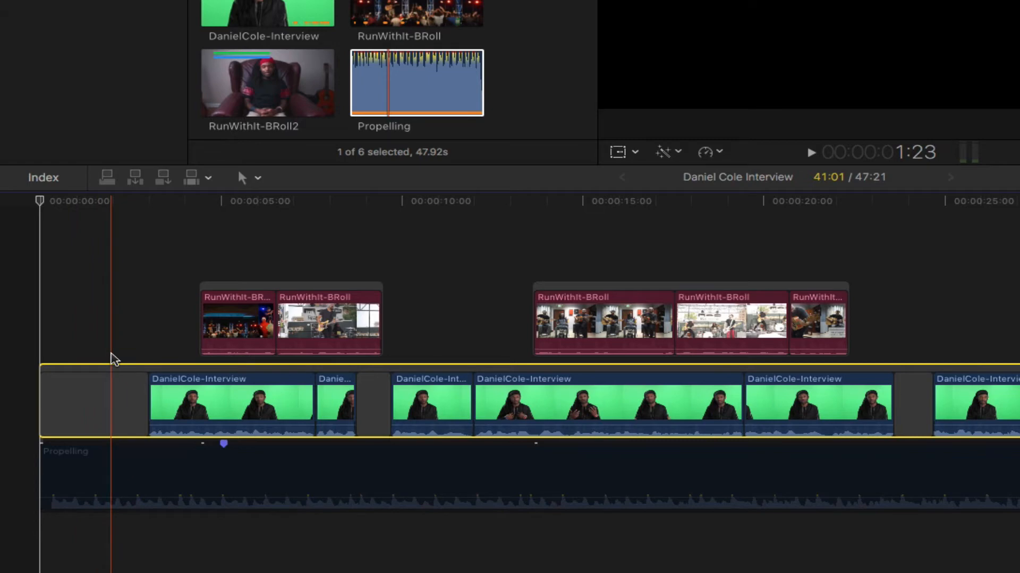
pyautogui.press('space')
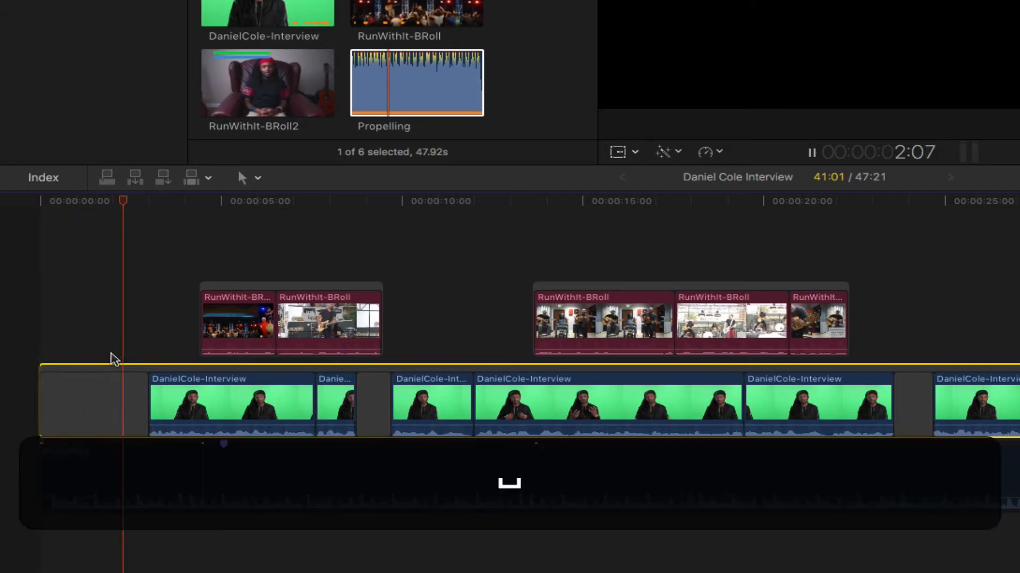
pyautogui.press('m')
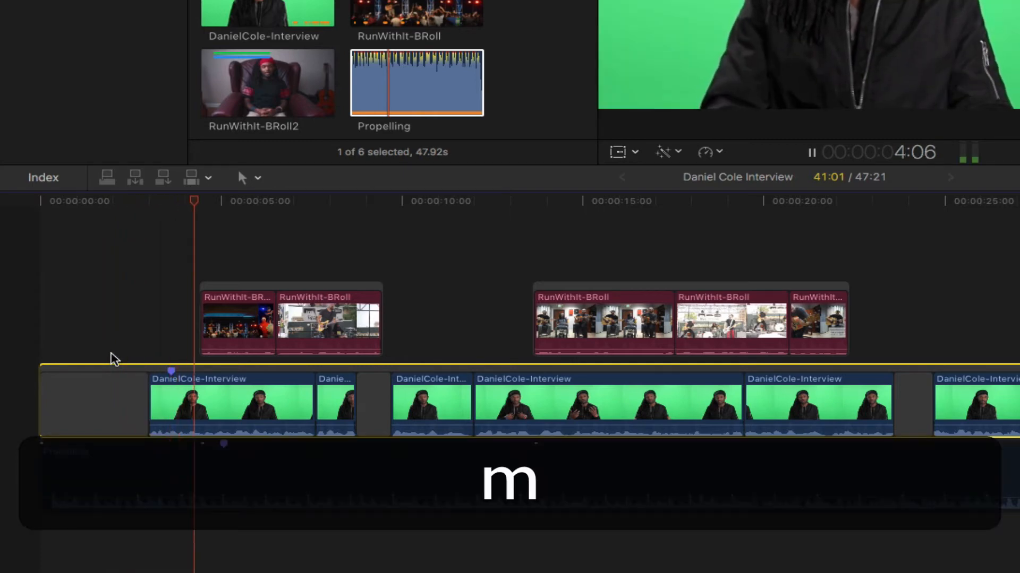
pyautogui.press('space')
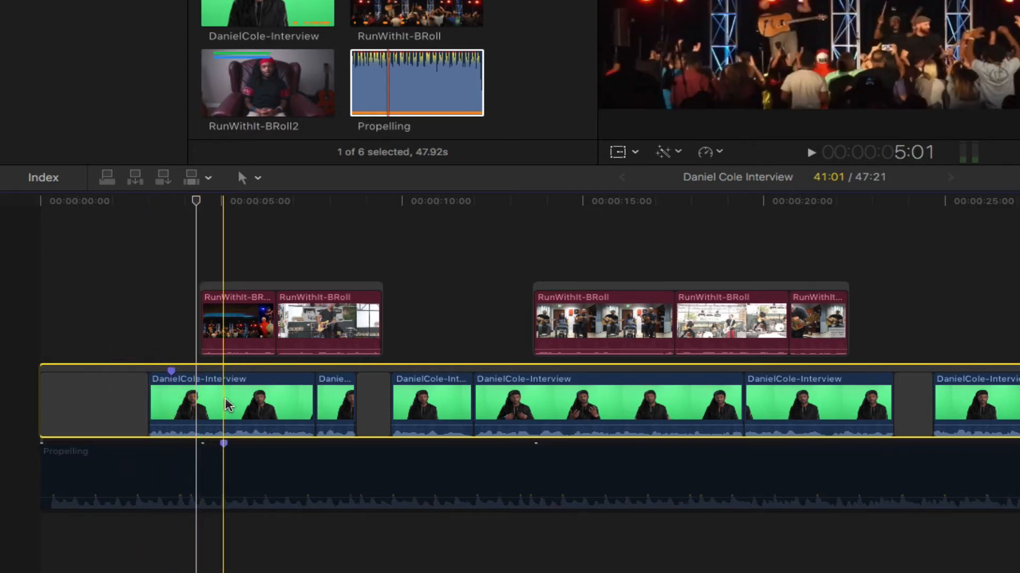
pyautogui.click(143, 398)
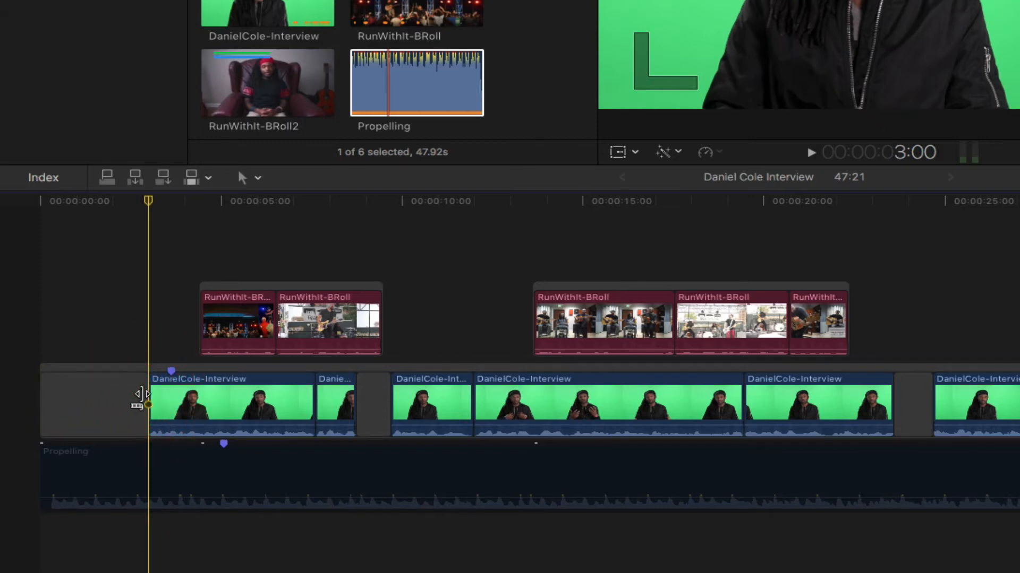
pyautogui.moveTo(141, 398); pyautogui.dragTo(195, 391)
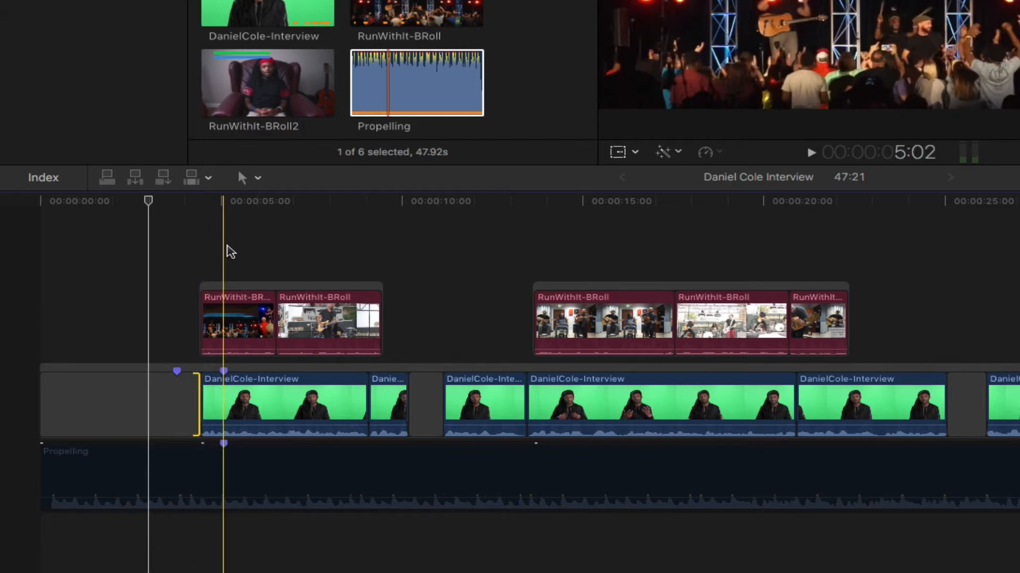
pyautogui.press('super+z')
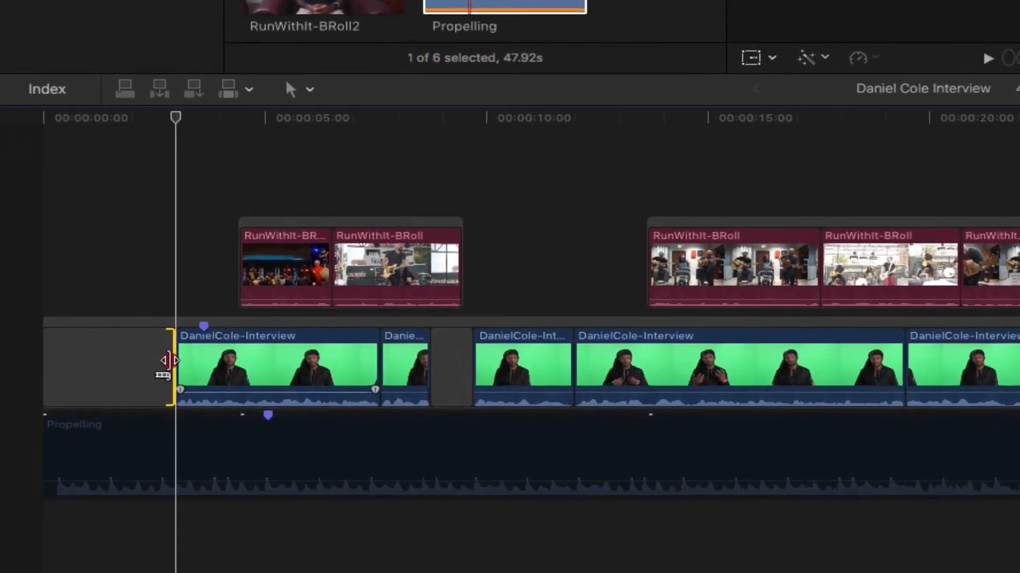
# Lengthen the opening gap by 01:11 to line up the interview storyline's marker with the Propelling marker.
pyautogui.moveTo(141, 399); pyautogui.dragTo(168, 398)
pyautogui.moveTo(211, 344); pyautogui.dragTo(247, 342)
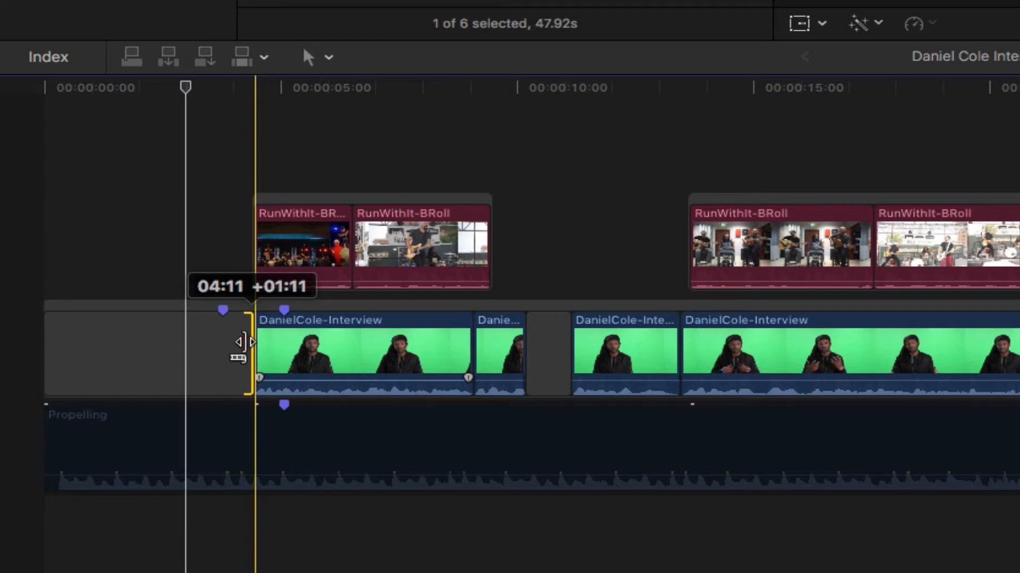
pyautogui.moveTo(241, 343); pyautogui.dragTo(242, 342)
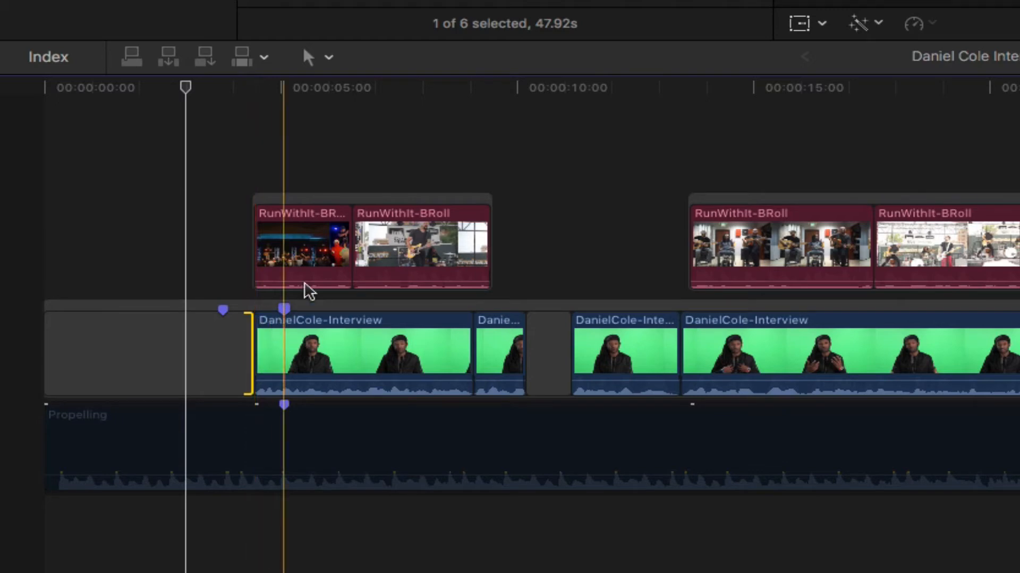
# Select both connected B-roll storylines and move them 1:11 forward in time.
pyautogui.click(335, 204)
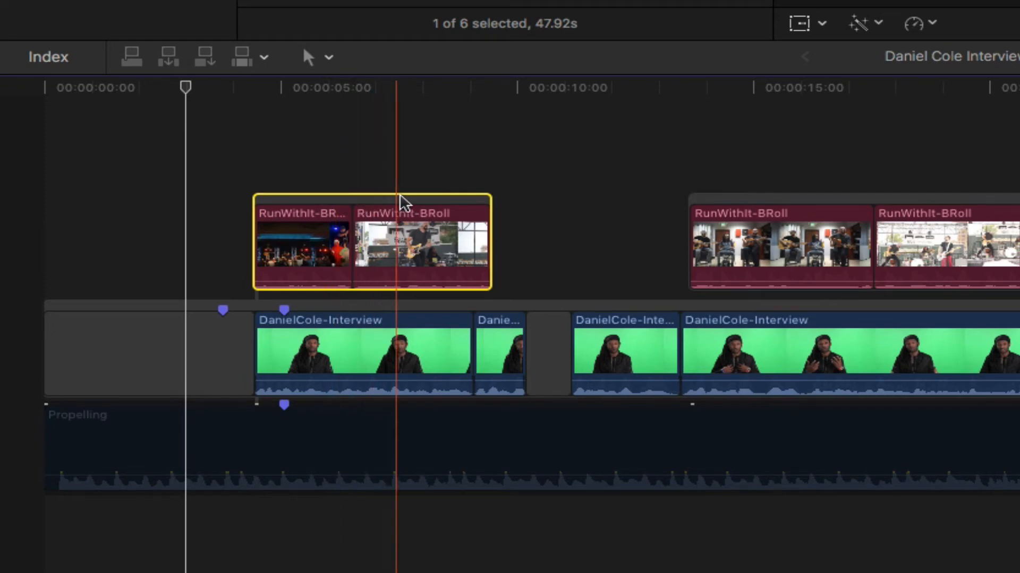
pyautogui.press('super')
pyautogui.keyDown('super'); pyautogui.click(775, 201); pyautogui.keyUp('super')
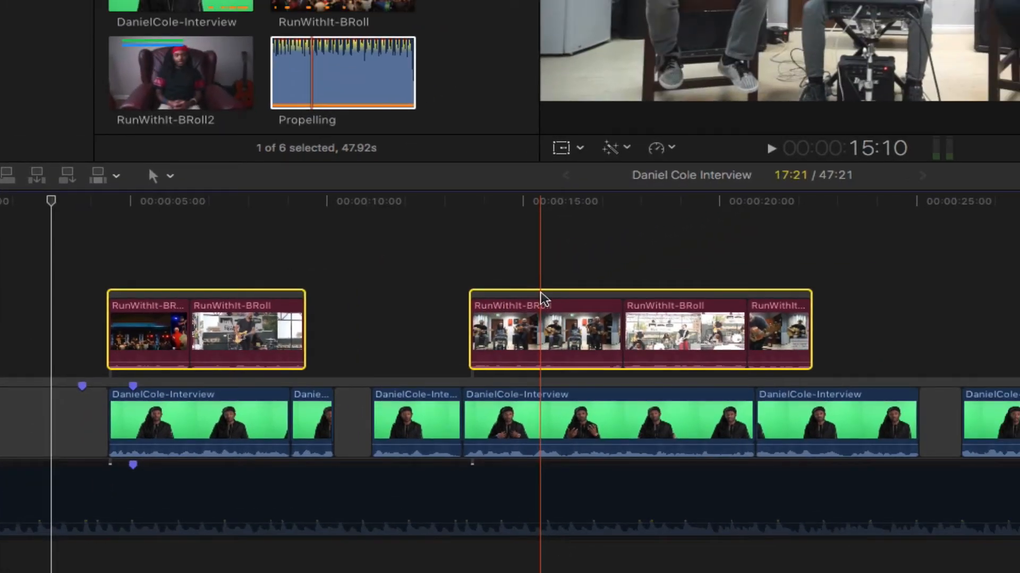
pyautogui.press('=')
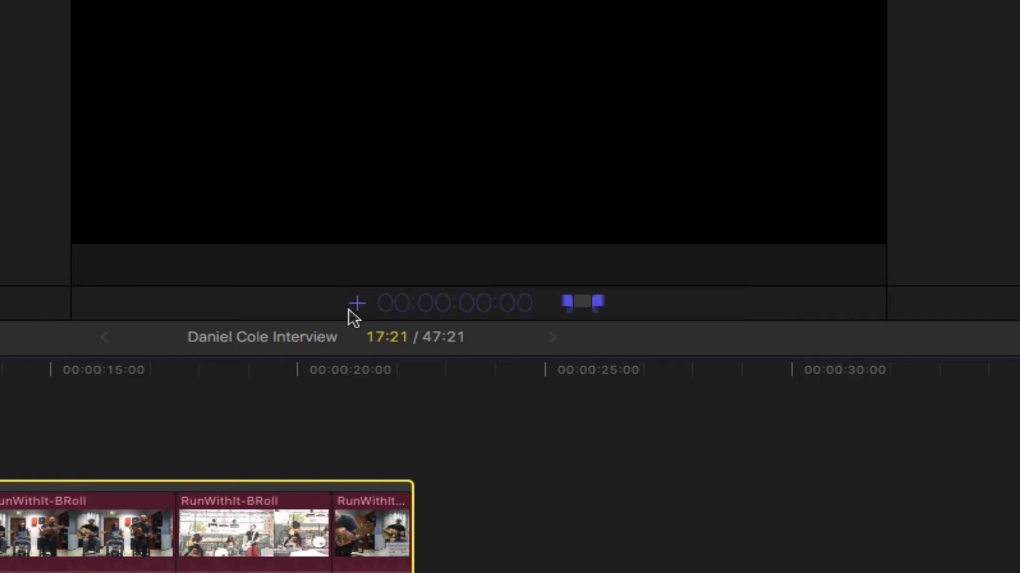
pyautogui.write('111')
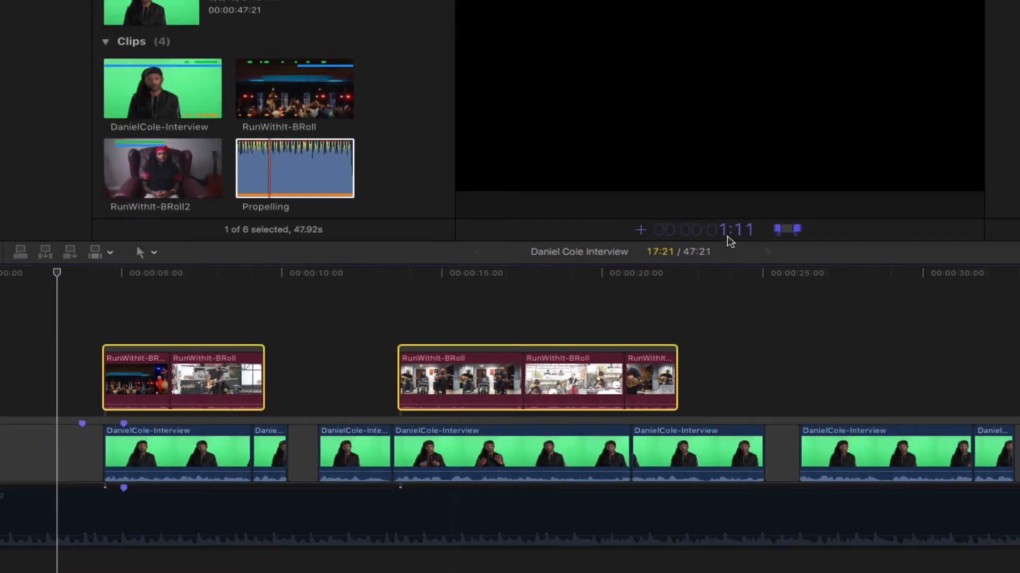
pyautogui.press('Return')
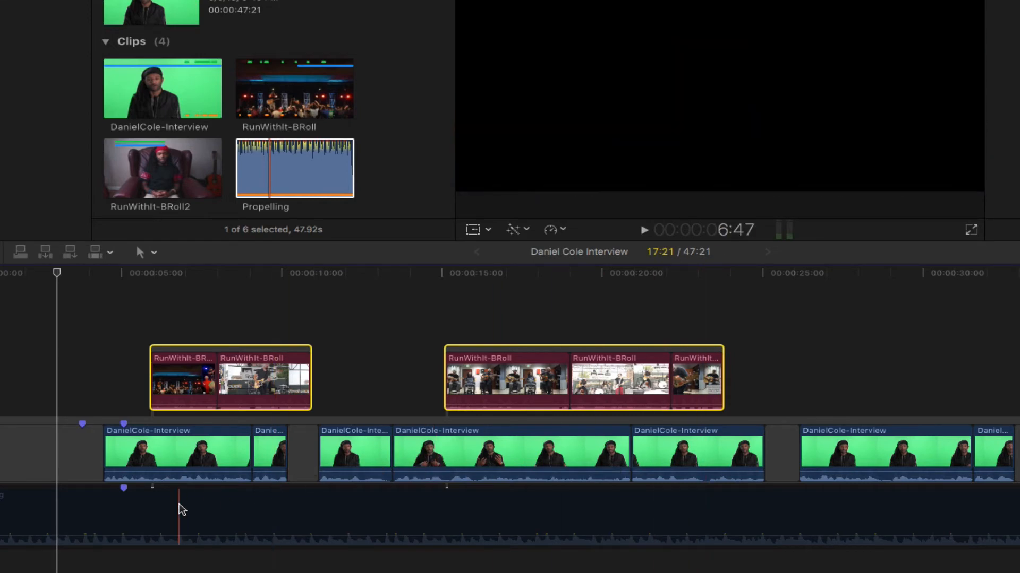
# Re-enable the Propelling clip and open the opening gap's marker at 00:00:03:18 for editing.
pyautogui.click(183, 510)
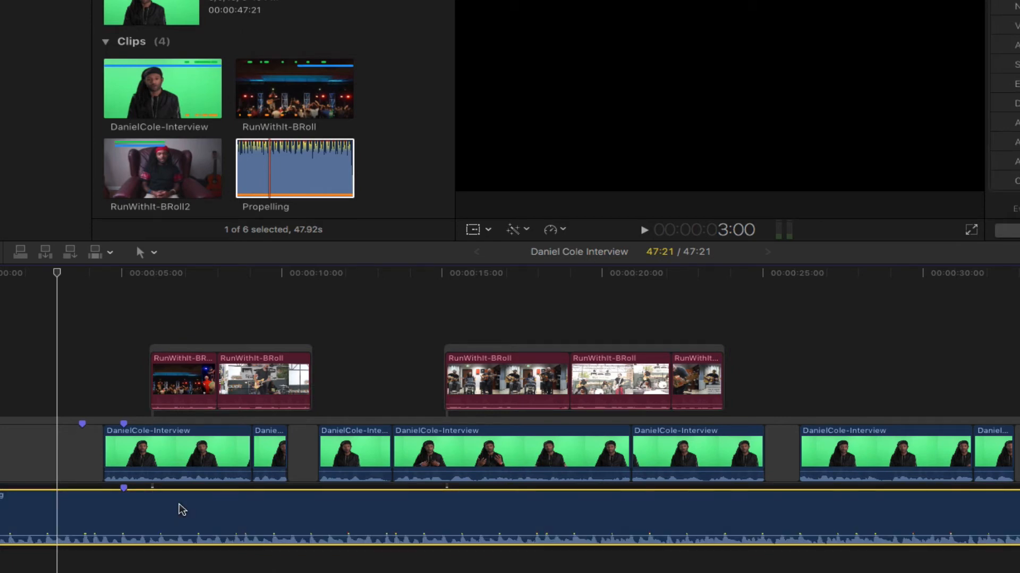
pyautogui.click(84, 424)
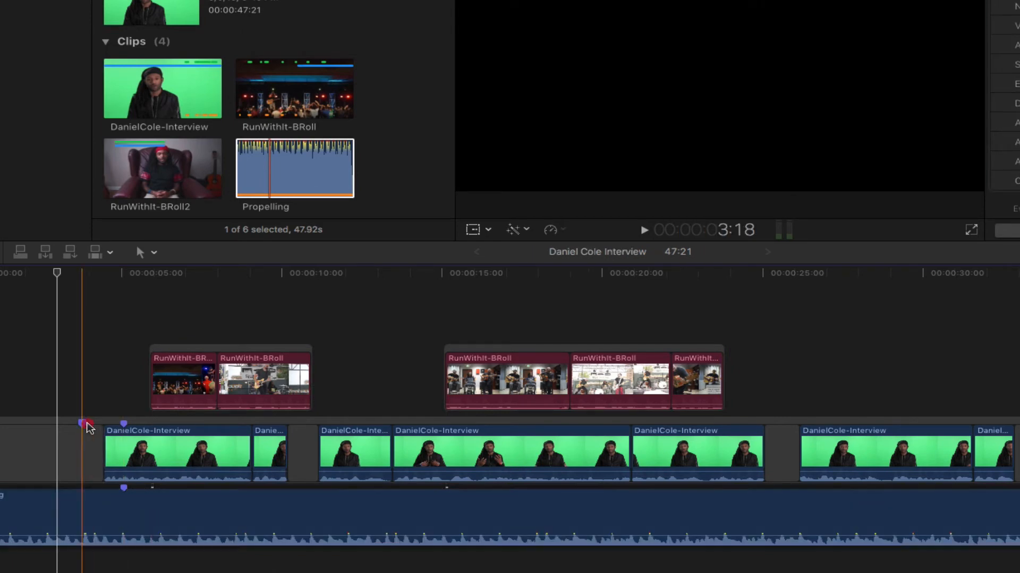
pyautogui.doubleClick(84, 423)
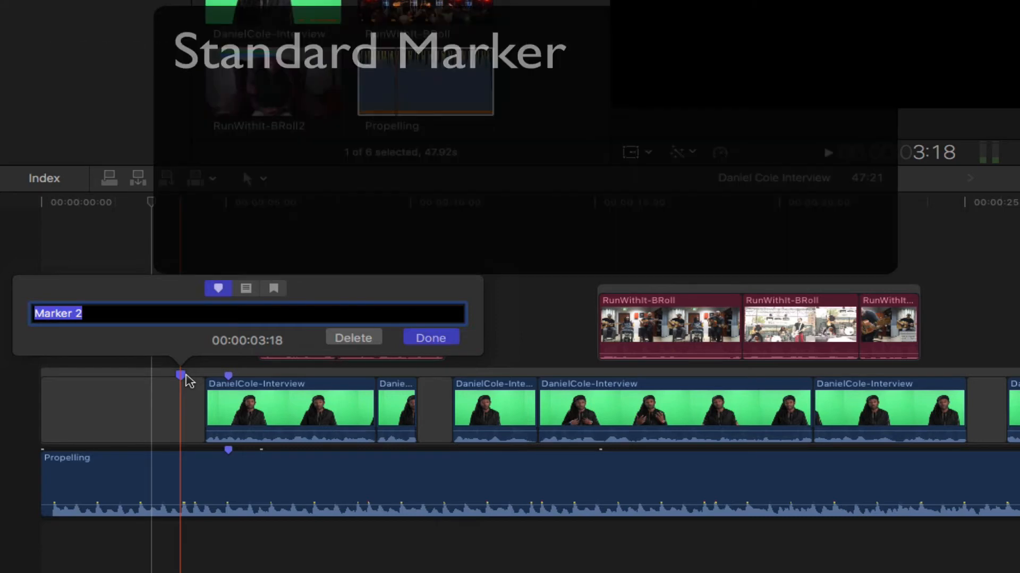
# Try the marker at 00:00:03:18 as a to-do, a completed to-do and a chapter marker.
pyautogui.click(246, 290)
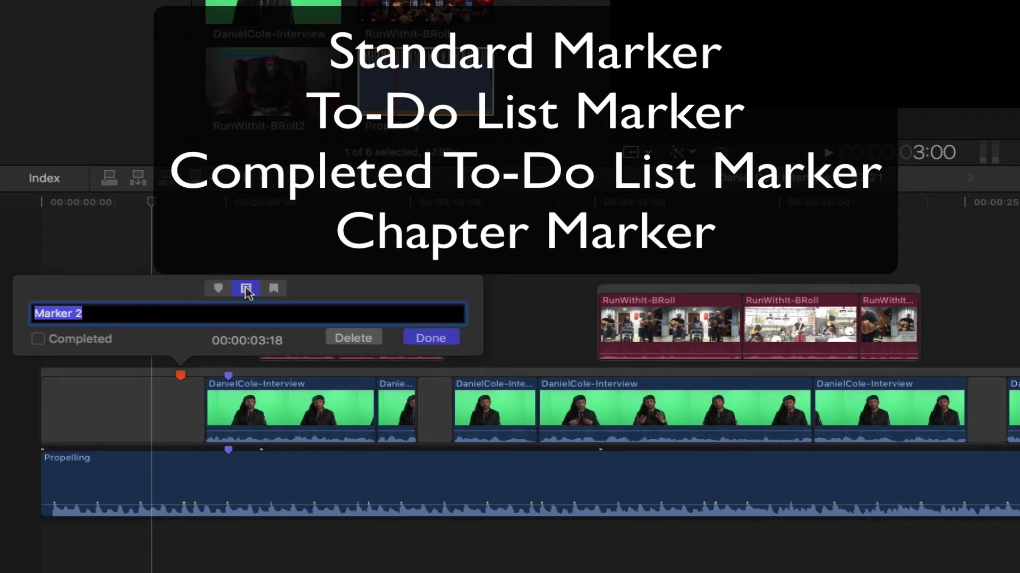
pyautogui.click(54, 342)
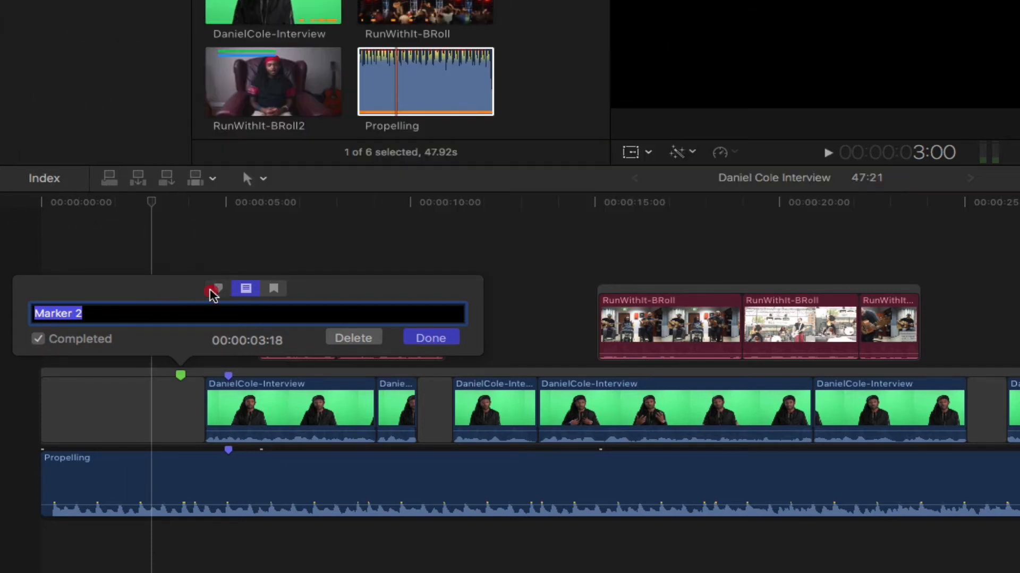
pyautogui.click(246, 290)
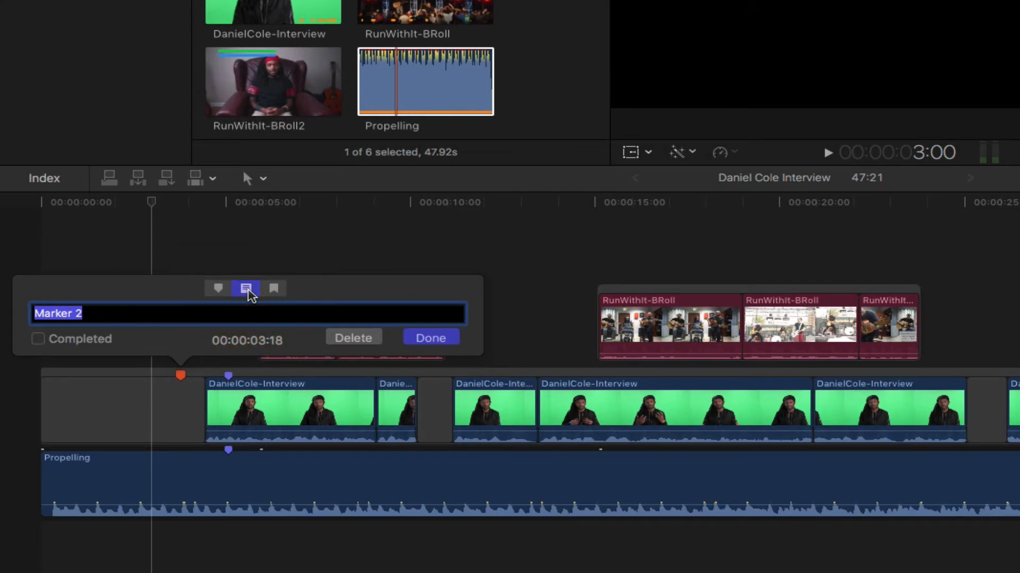
pyautogui.click(51, 343)
pyautogui.click(282, 289)
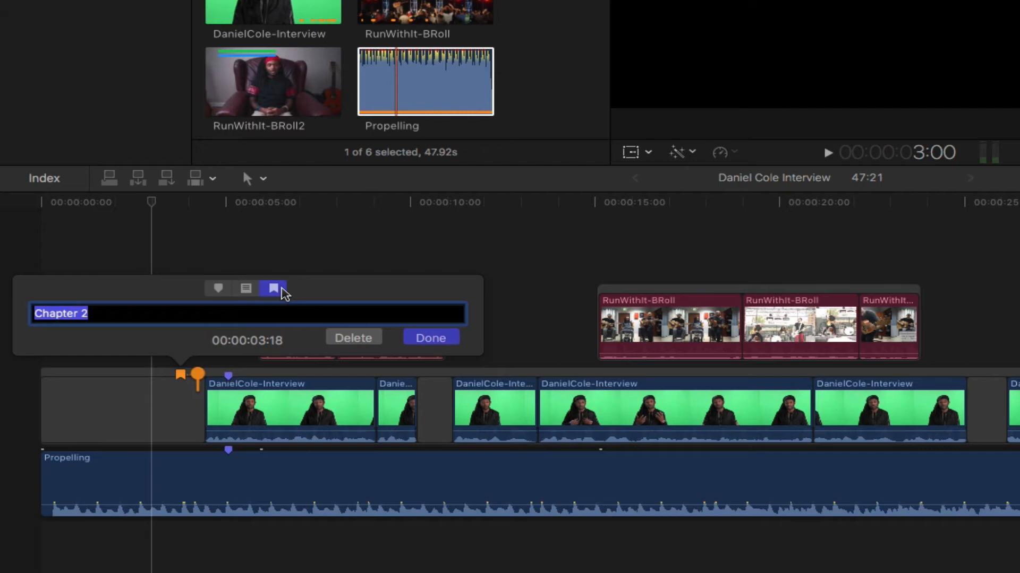
# Make the marker at 00:00:03:18 a to-do marker named "Cover with Drone Footage".
pyautogui.click(245, 289)
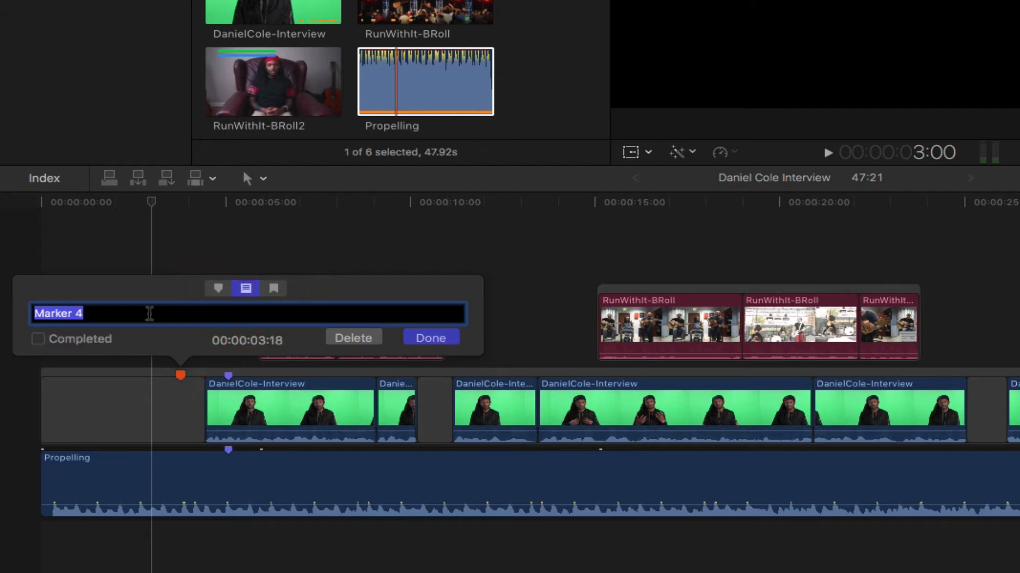
pyautogui.write('Cover wit')
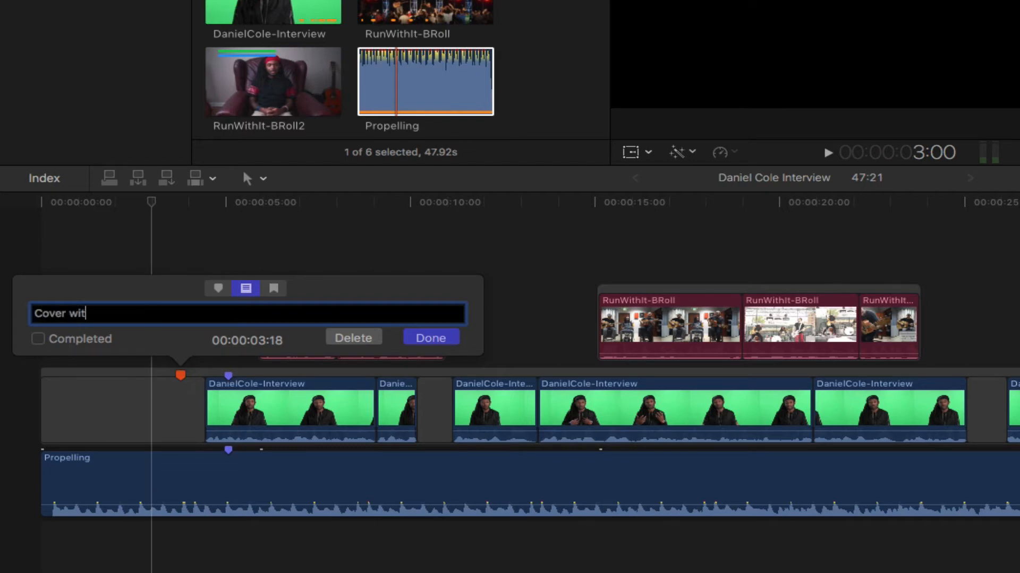
pyautogui.write('h Drone Footage')
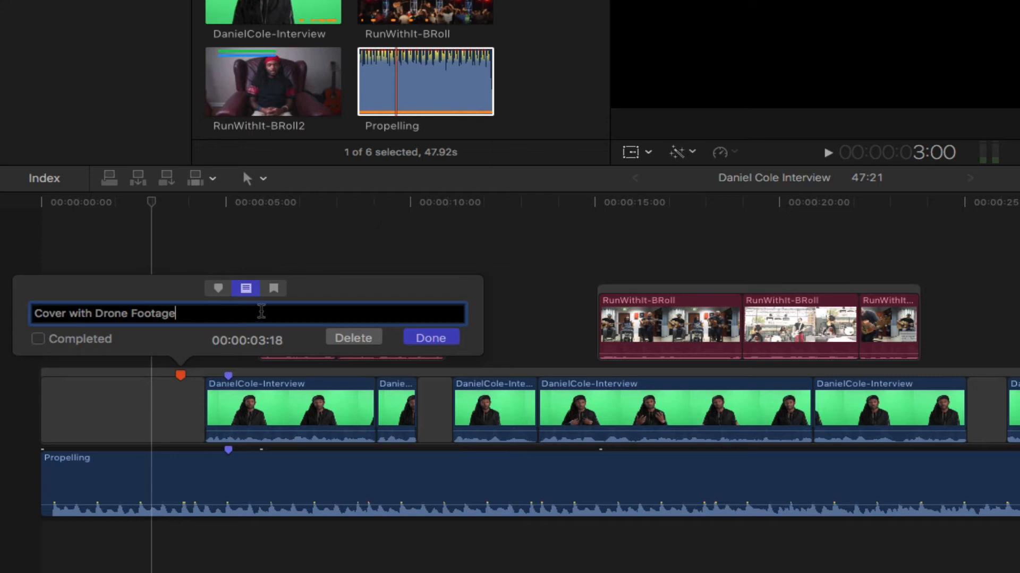
pyautogui.click(437, 341)
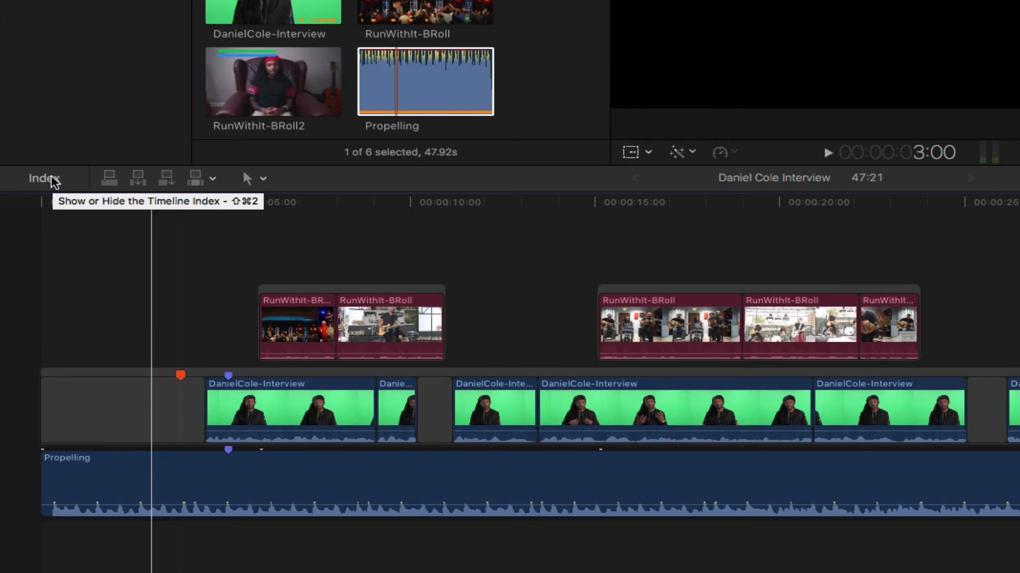
# In the timeline index, jump to the interview clip at 00:00:09:02 and the storyline at 00:00:15:03, and list the project's tags.
pyautogui.click(53, 179)
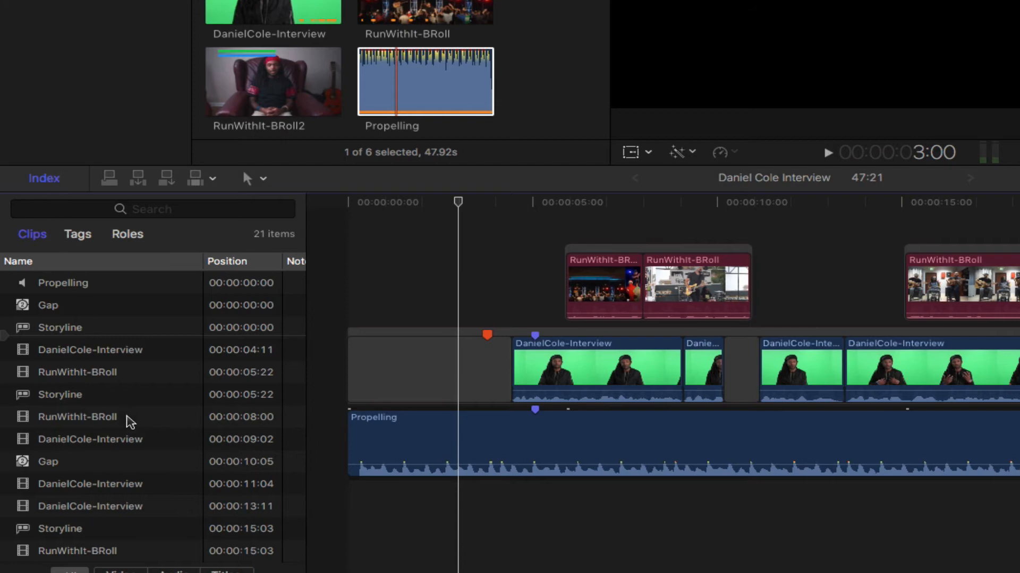
pyautogui.click(130, 439)
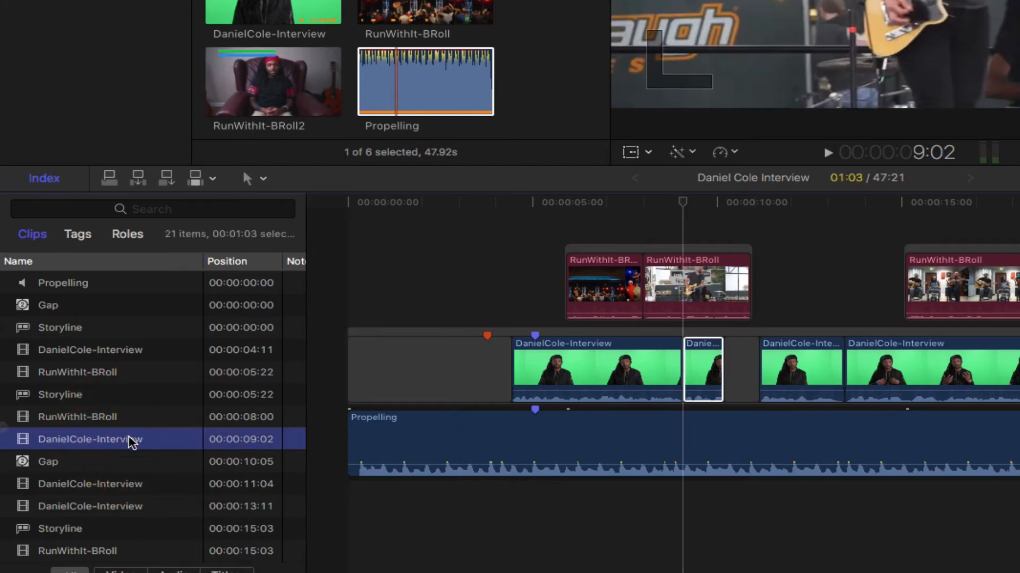
pyautogui.click(137, 530)
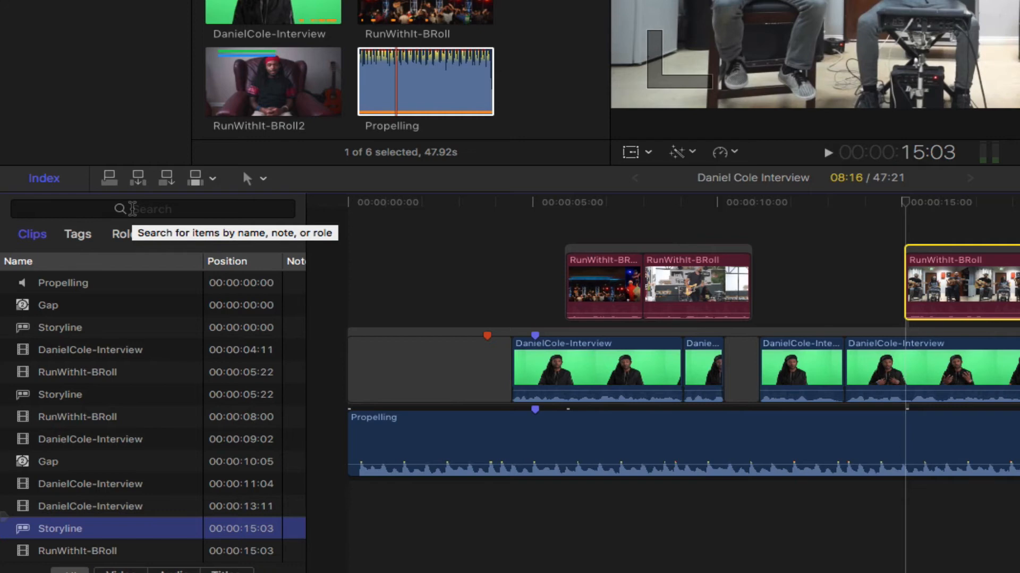
pyautogui.click(81, 233)
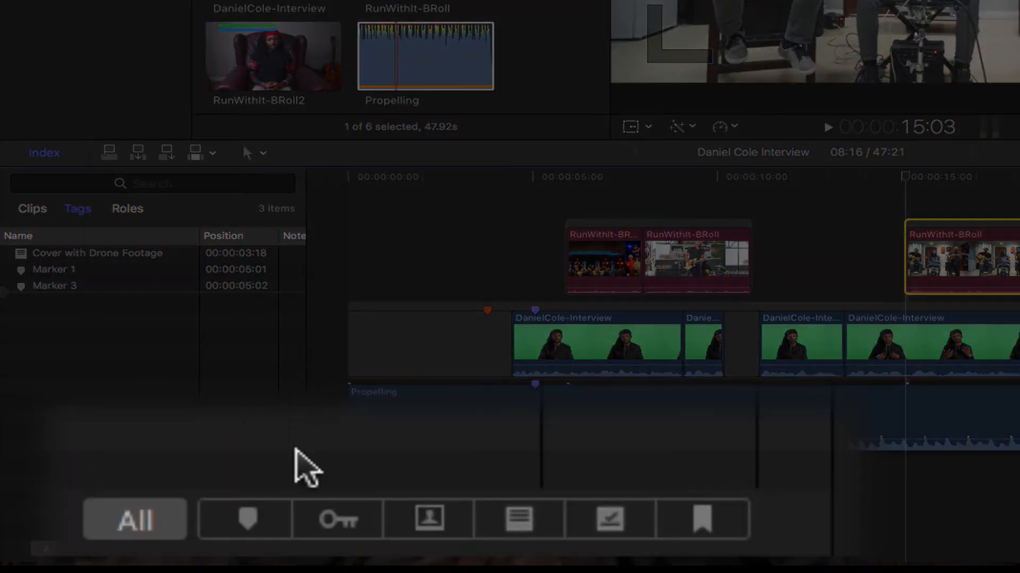
# Filter the timeline index's tags to standard markers only, and close the index.
pyautogui.click(91, 549)
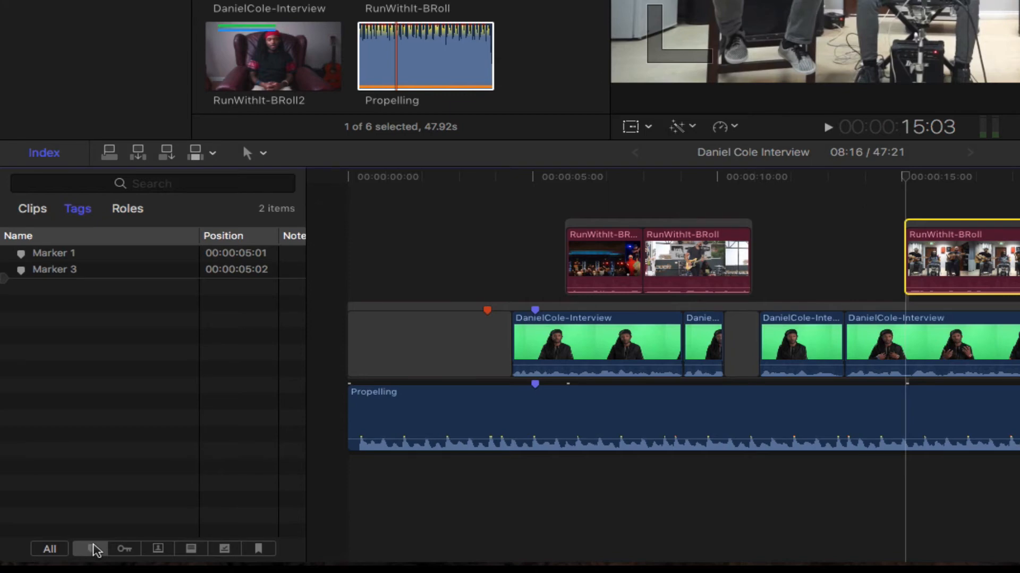
pyautogui.click(50, 153)
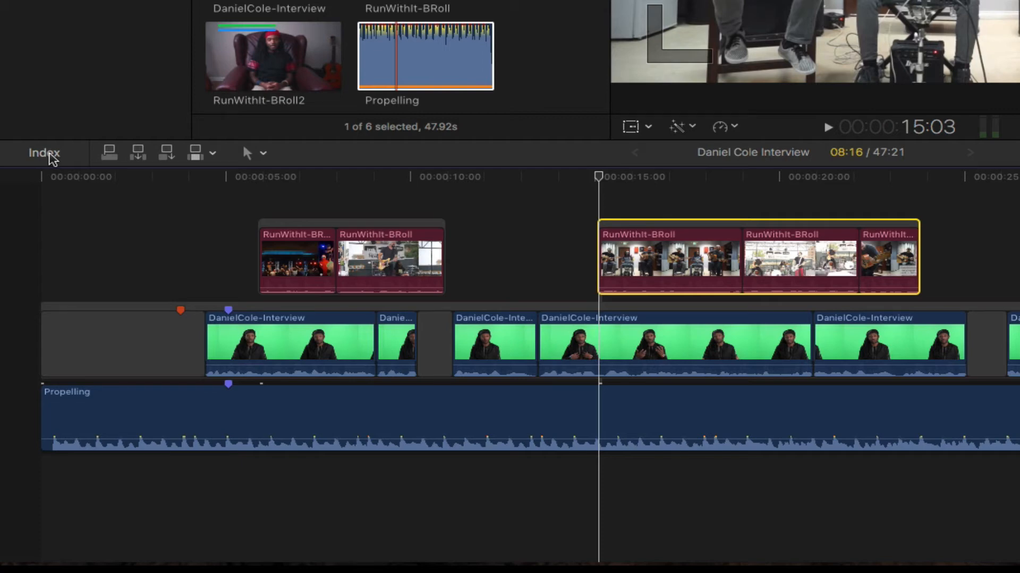
# Try moving the first interview clip later over the clips after it with the Position tool, and undo the move.
pyautogui.click(260, 154)
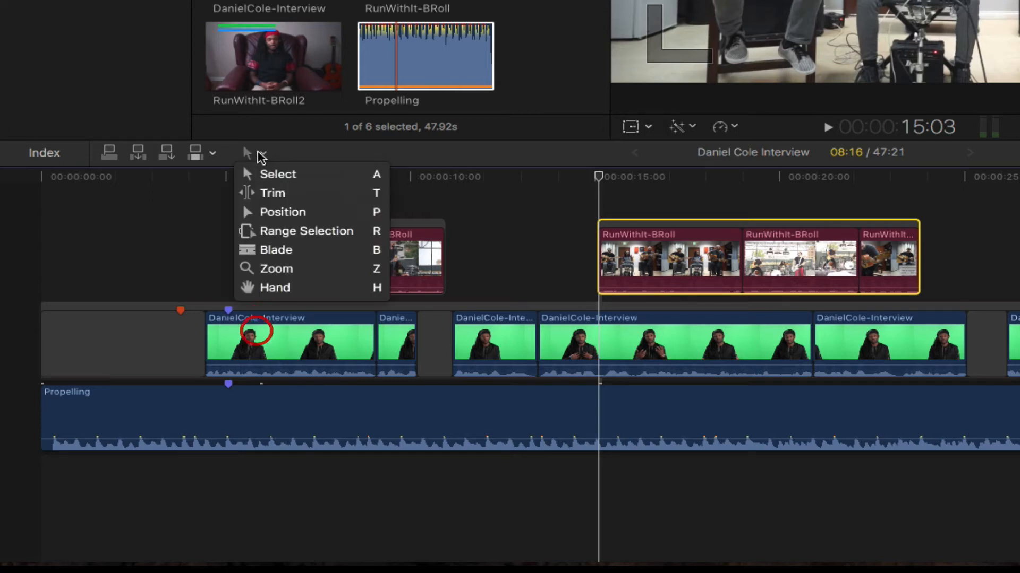
pyautogui.click(302, 212)
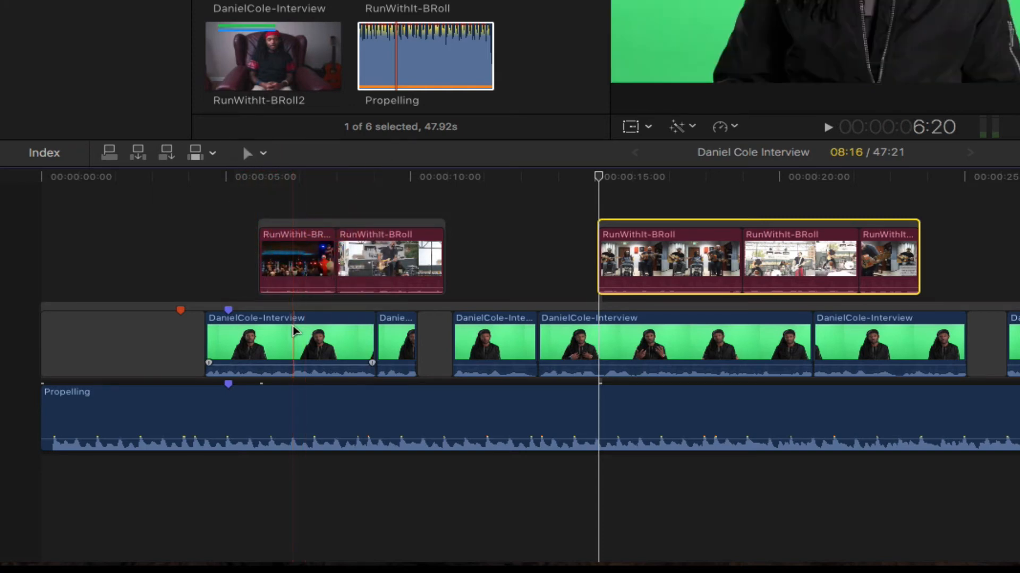
pyautogui.moveTo(292, 335); pyautogui.dragTo(408, 336)
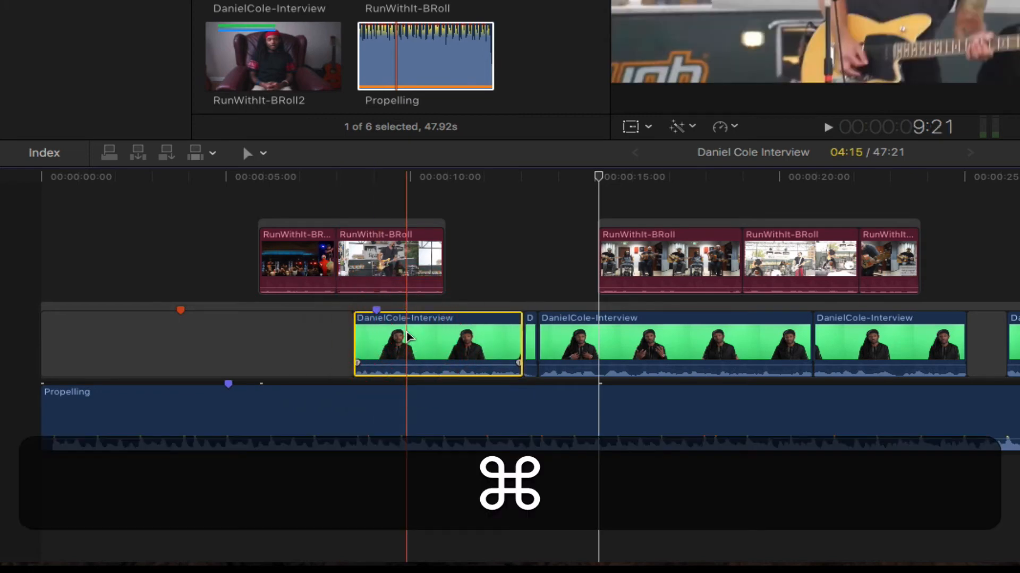
pyautogui.press('super+z')
pyautogui.press('super+z')
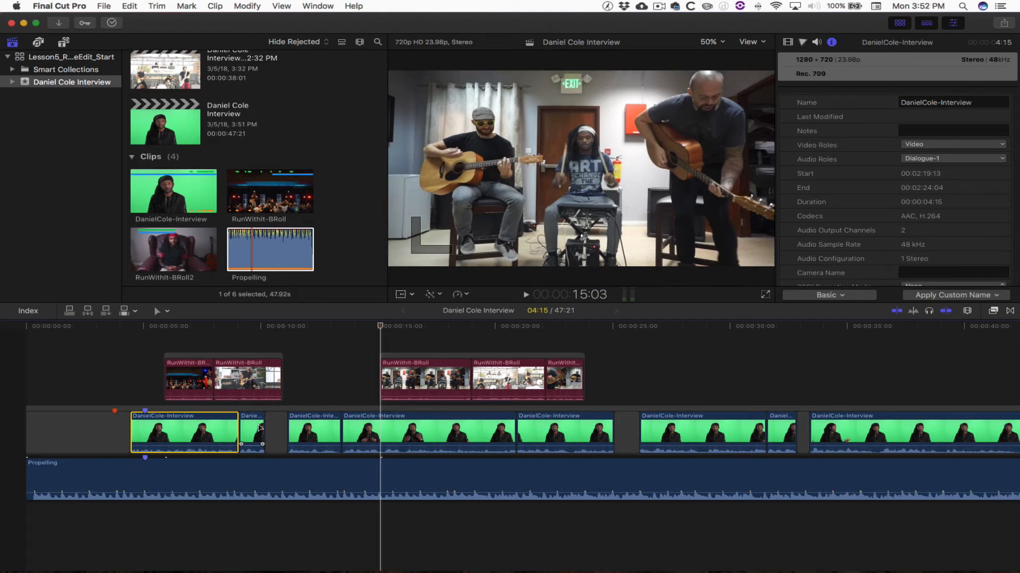
# Switch to Finder and show the Desktop folder's files with their tags in a new window.
pyautogui.press('super+h')
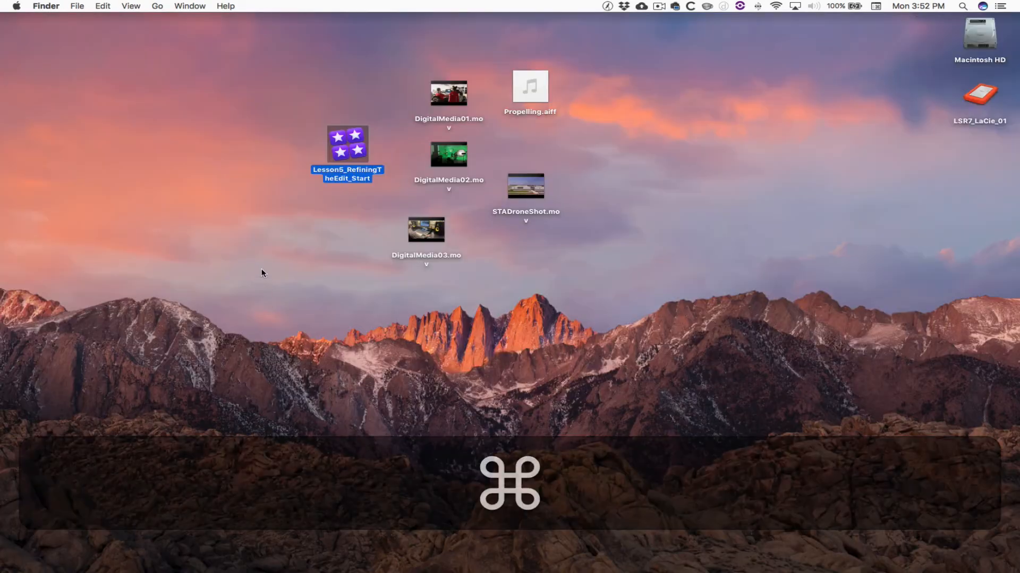
pyautogui.click(390, 187)
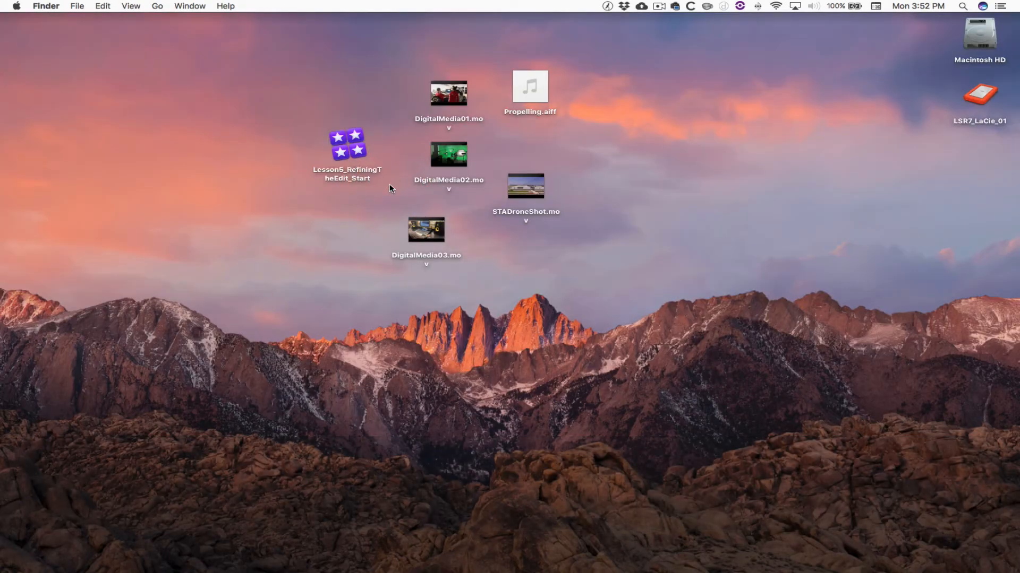
pyautogui.press('super+n')
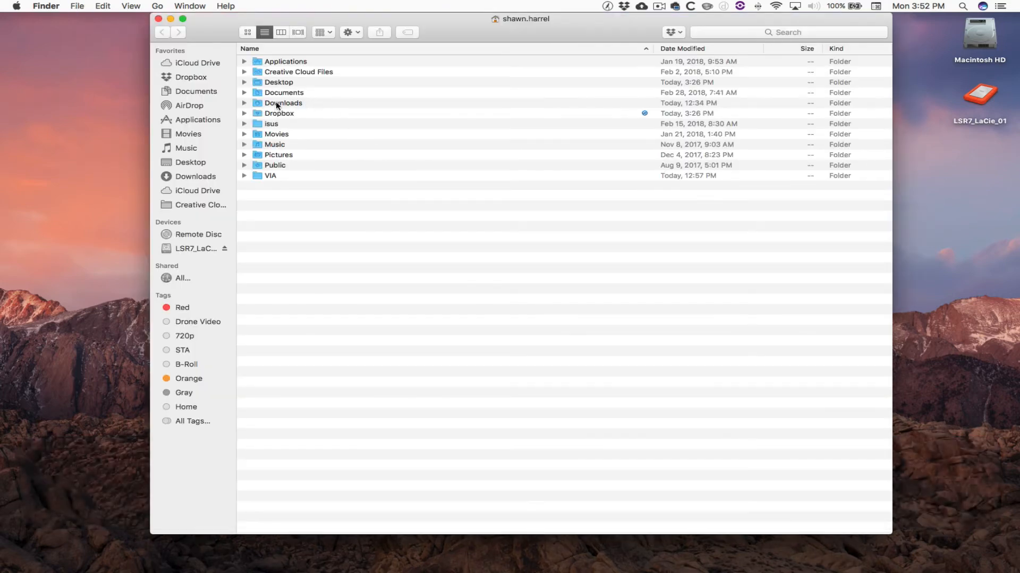
pyautogui.click(207, 165)
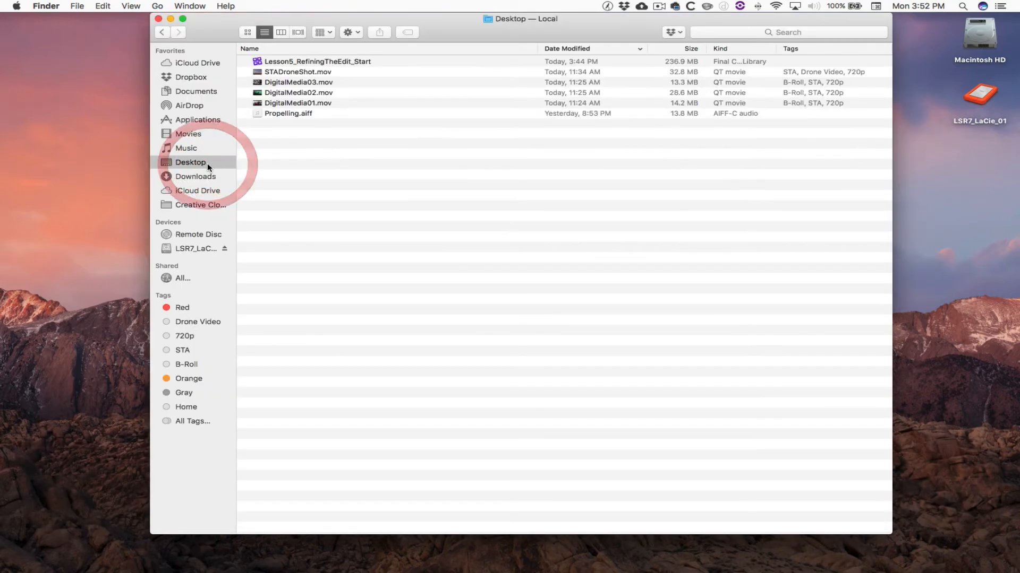
pyautogui.moveTo(519, 35); pyautogui.dragTo(425, 115)
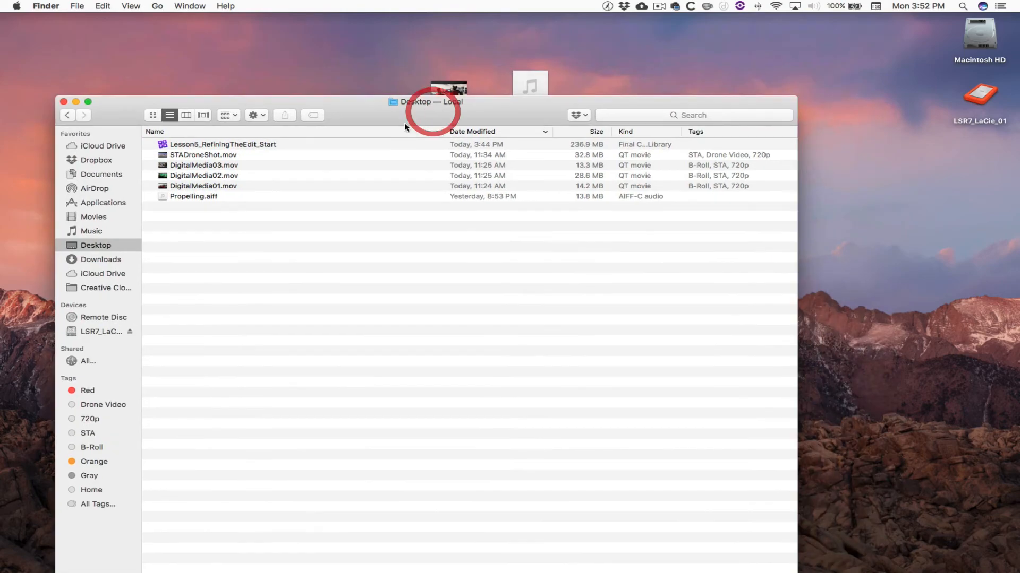
pyautogui.rightClick(397, 133)
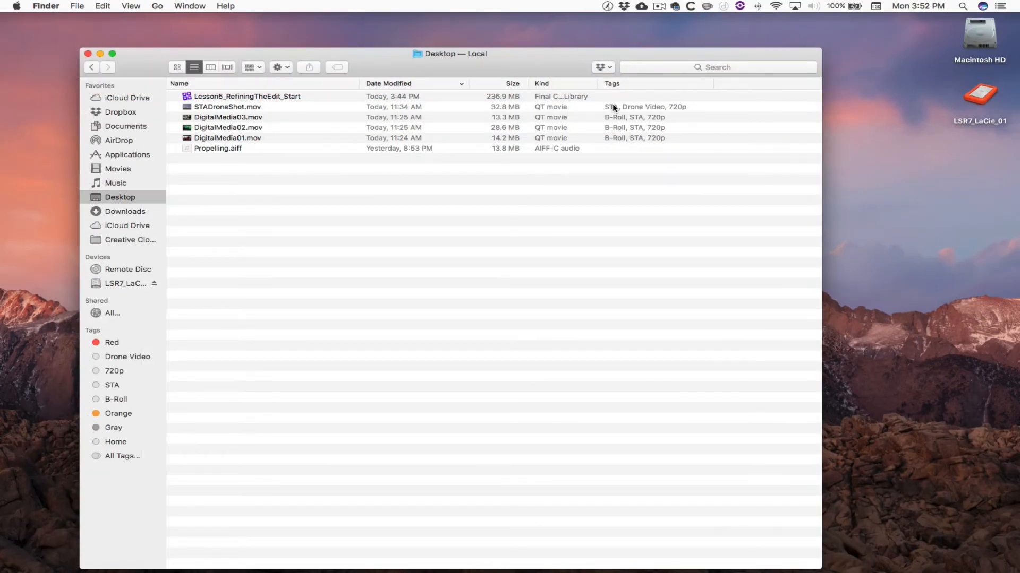
# Examine the tags assigned to STADroneShot.mov and close the tag editor.
pyautogui.rightClick(289, 109)
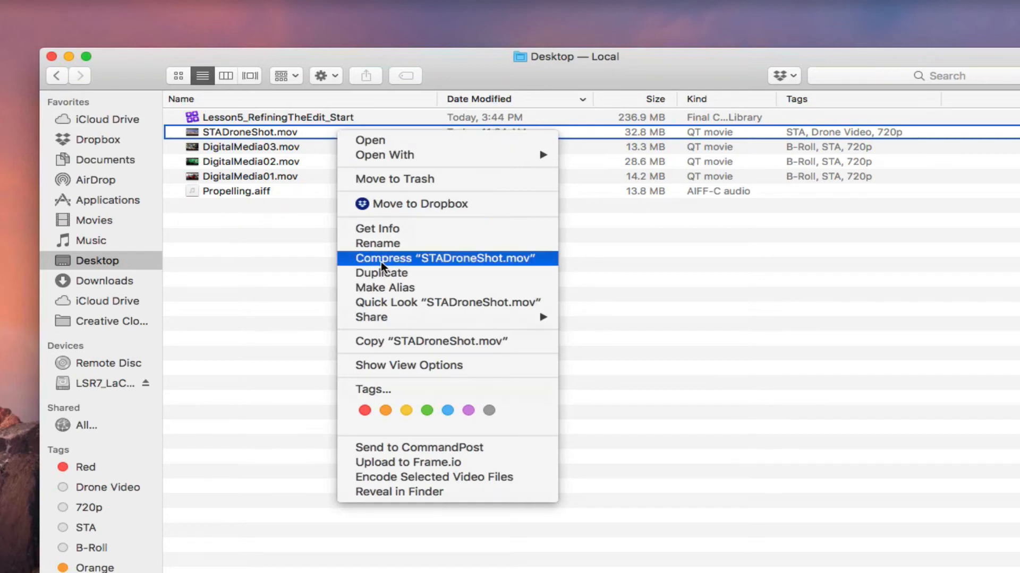
pyautogui.click(396, 387)
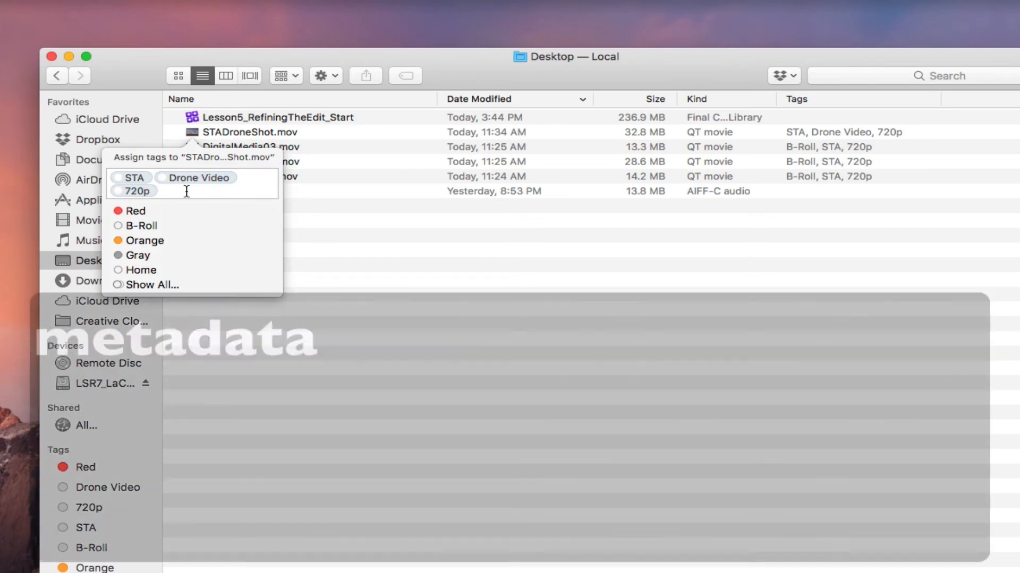
pyautogui.click(429, 233)
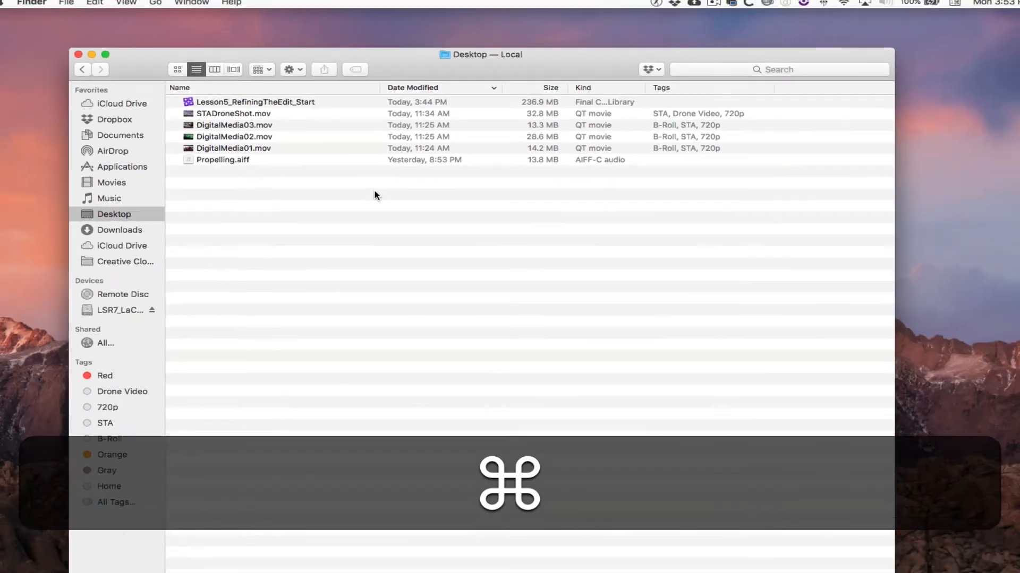
# Switch to Final Cut Pro and import STADroneShot.mov, DigitalMedia03.mov, DigitalMedia02.mov and DigitalMedia01.mov from the Desktop into the existing interview event.
pyautogui.press('super+Tab')
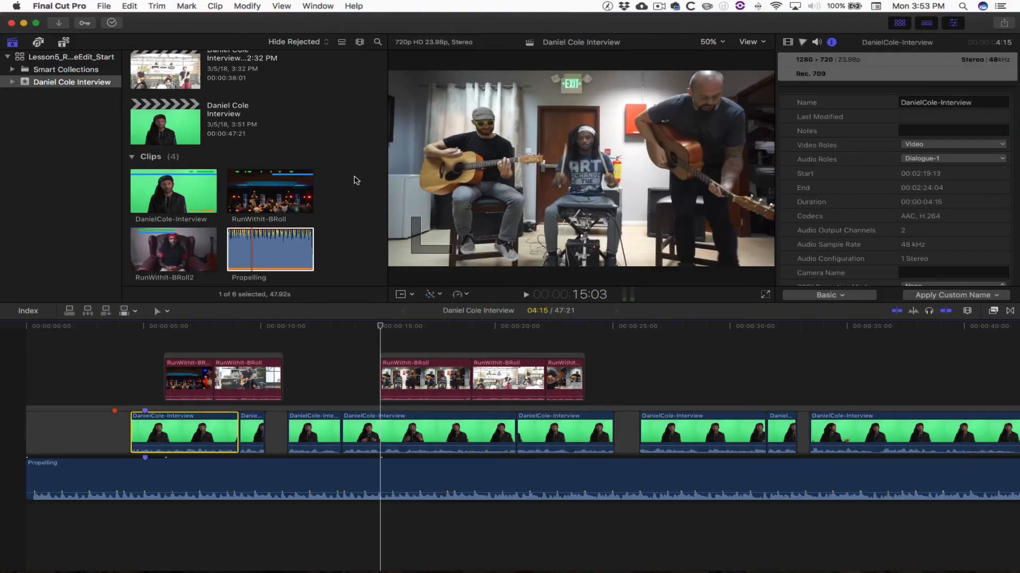
pyautogui.press('super+i')
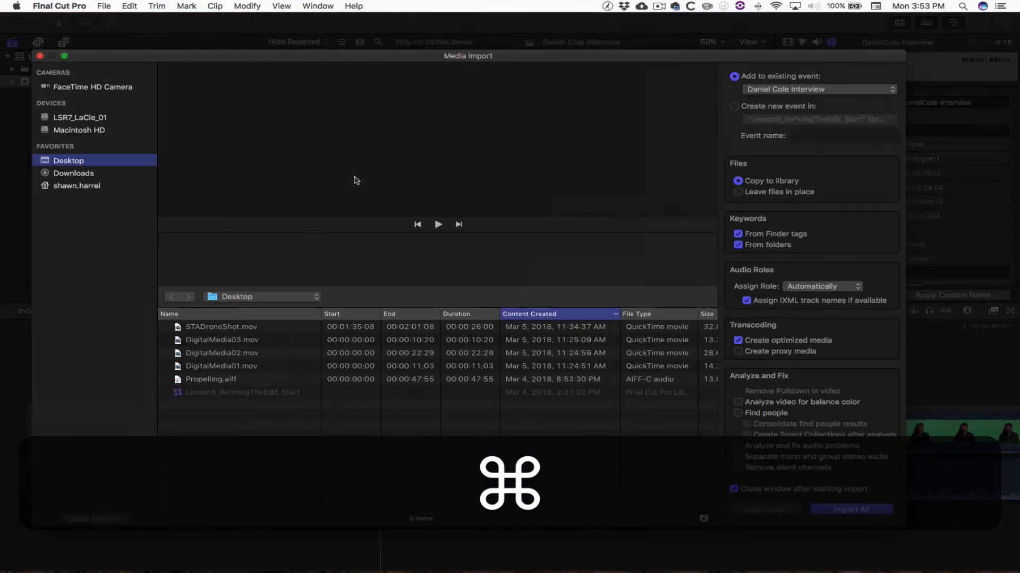
pyautogui.click(268, 328)
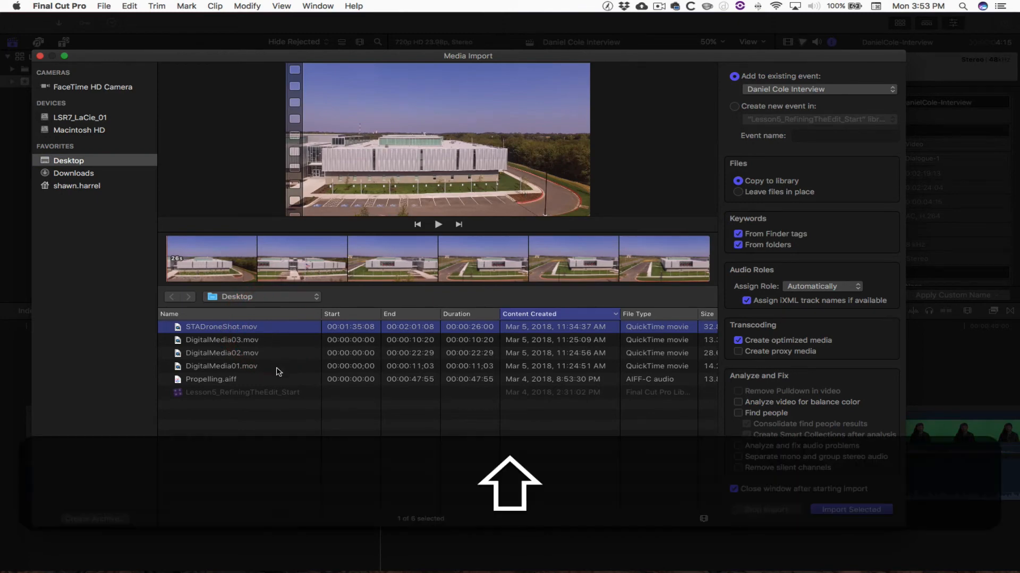
pyautogui.keyDown('shift'); pyautogui.click(276, 367); pyautogui.keyUp('shift')
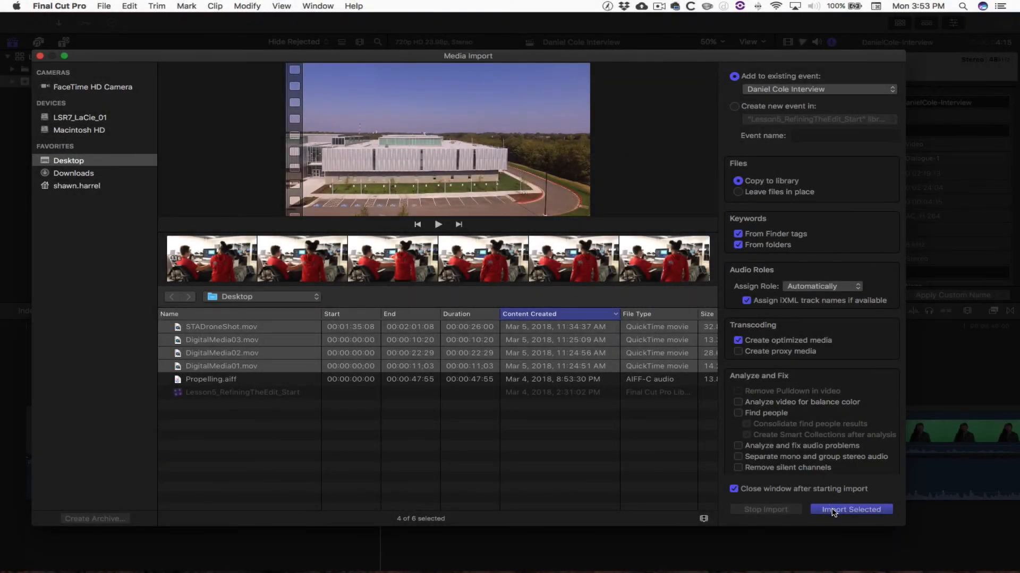
pyautogui.click(831, 511)
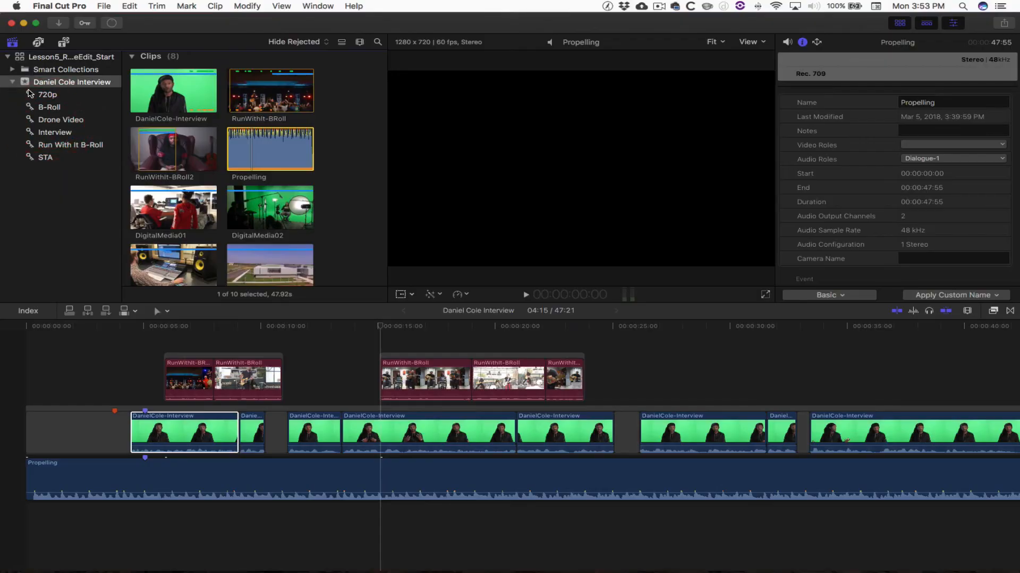
# Look through the imported clips in the 720p, B-Roll and Drone Video keyword collections.
pyautogui.click(37, 96)
pyautogui.click(47, 108)
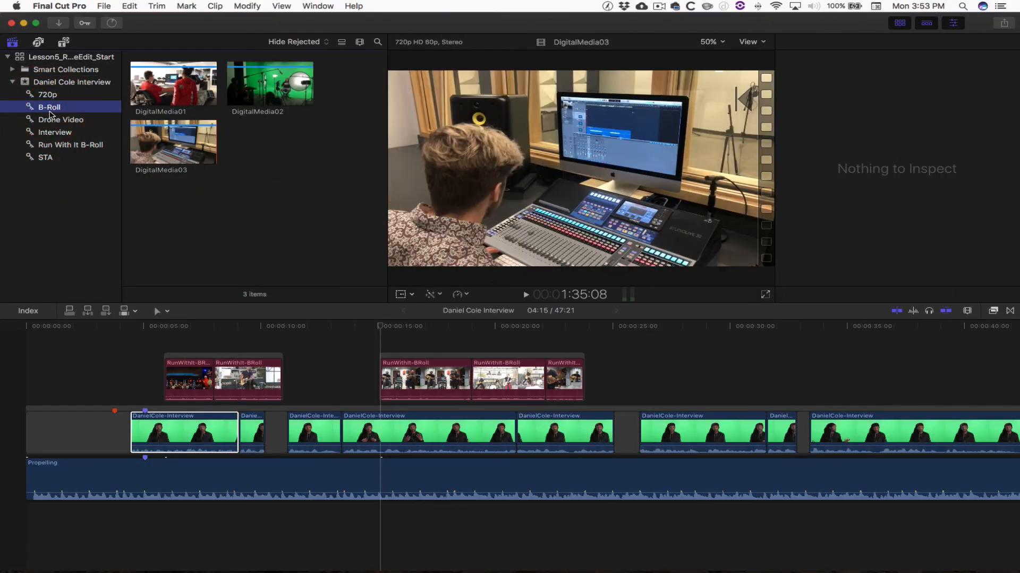
pyautogui.click(52, 120)
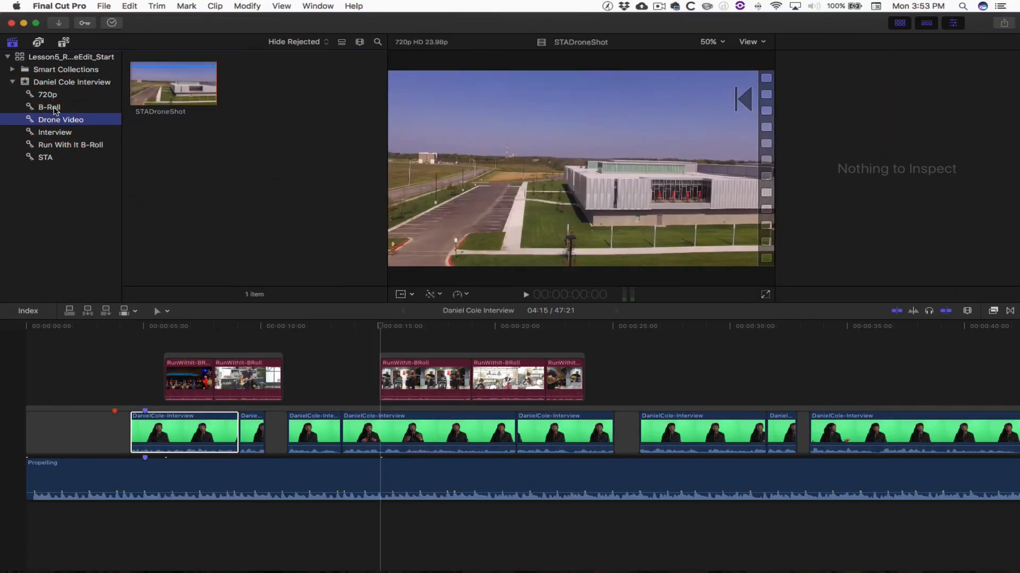
# Create an audition from DigitalMedia01, DigitalMedia02 and DigitalMedia03 in the B-Roll keyword collection.
pyautogui.click(55, 108)
pyautogui.click(157, 86)
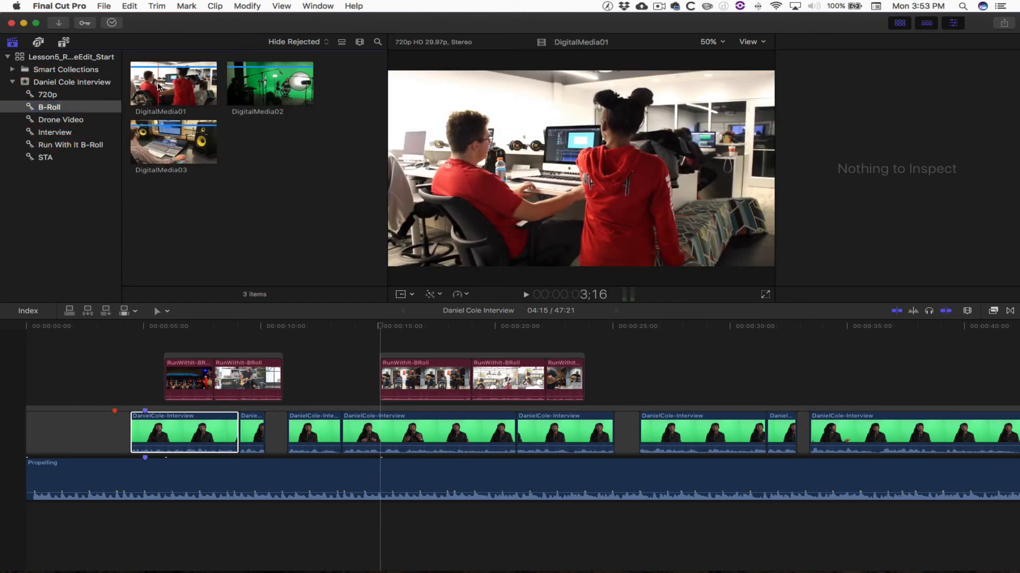
pyautogui.keyDown('shift'); pyautogui.click(173, 143); pyautogui.keyUp('shift')
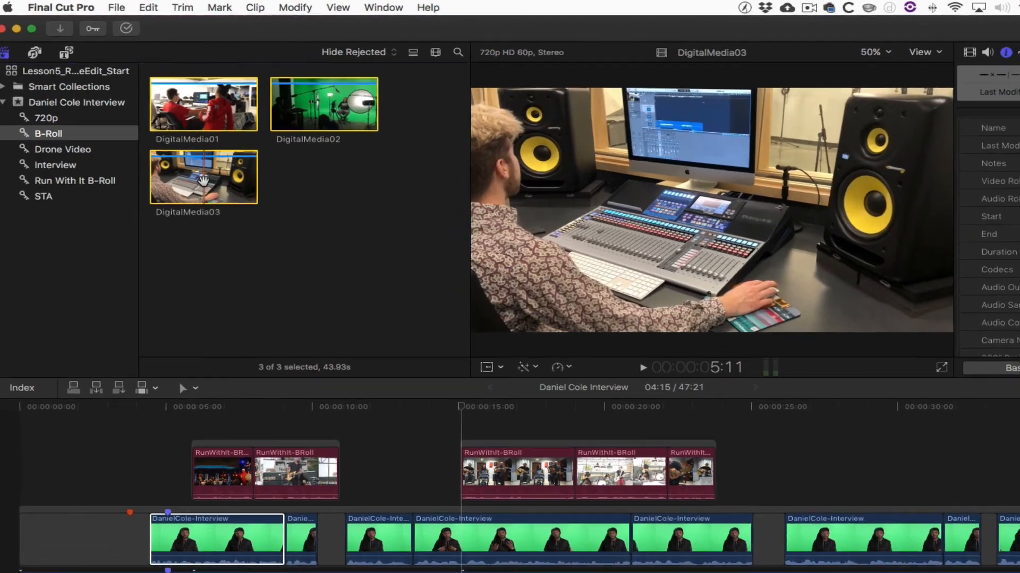
pyautogui.rightClick(174, 147)
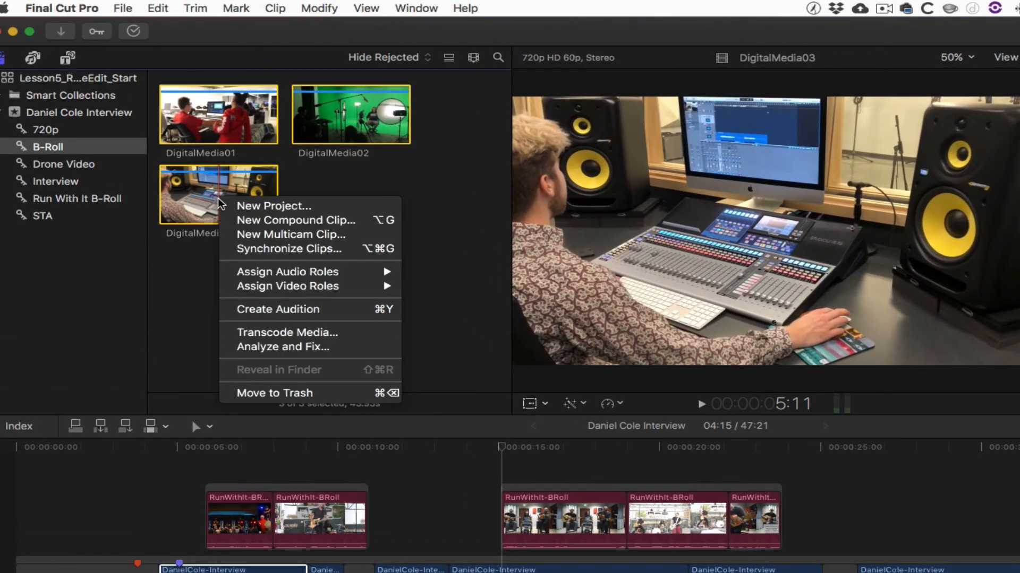
pyautogui.click(285, 307)
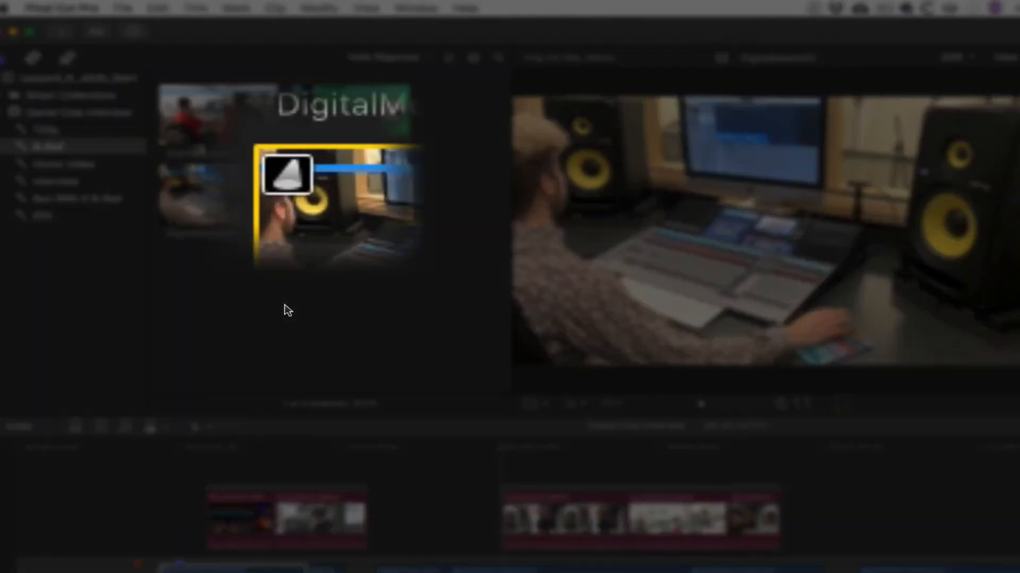
# Open the new audition, compare its clips and choose DigitalMedia02 as the pick.
pyautogui.press('y')
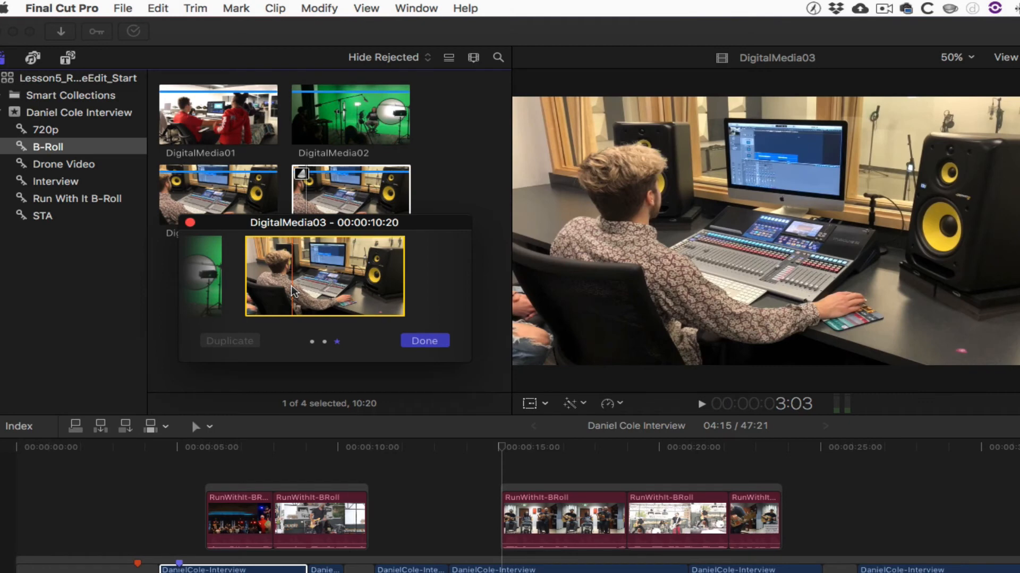
pyautogui.press('Left')
pyautogui.press('Left')
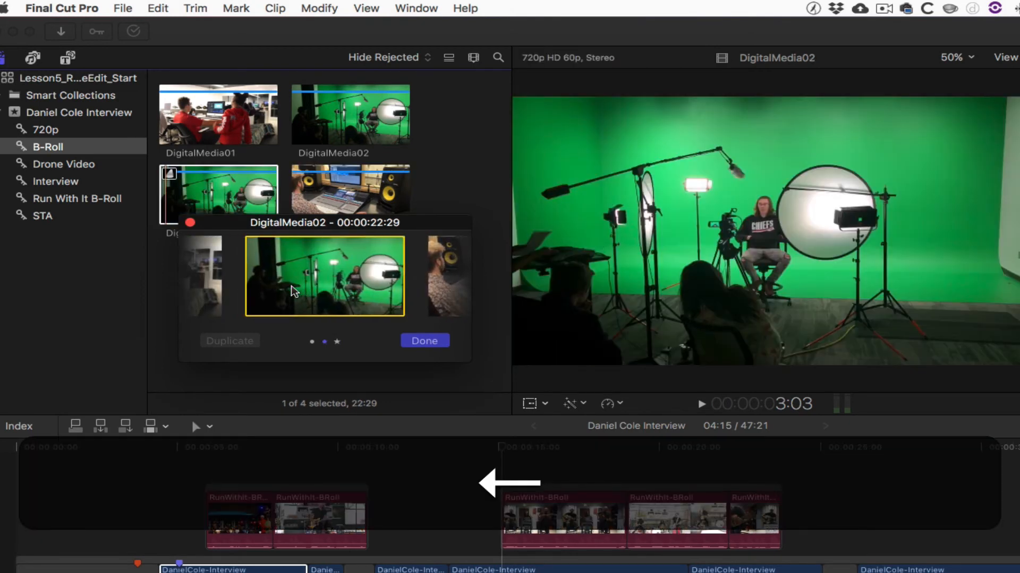
pyautogui.press('Right')
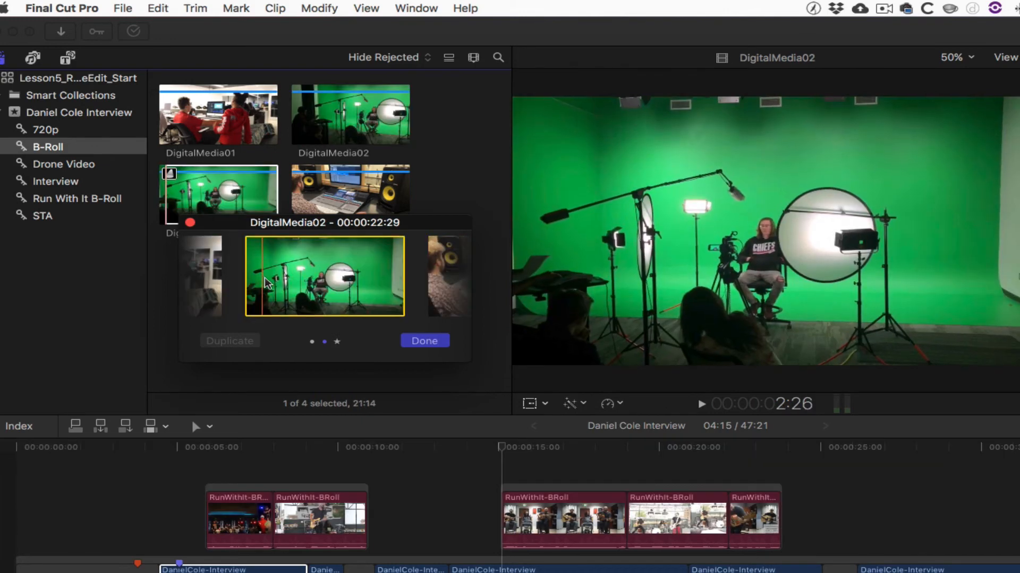
pyautogui.click(417, 344)
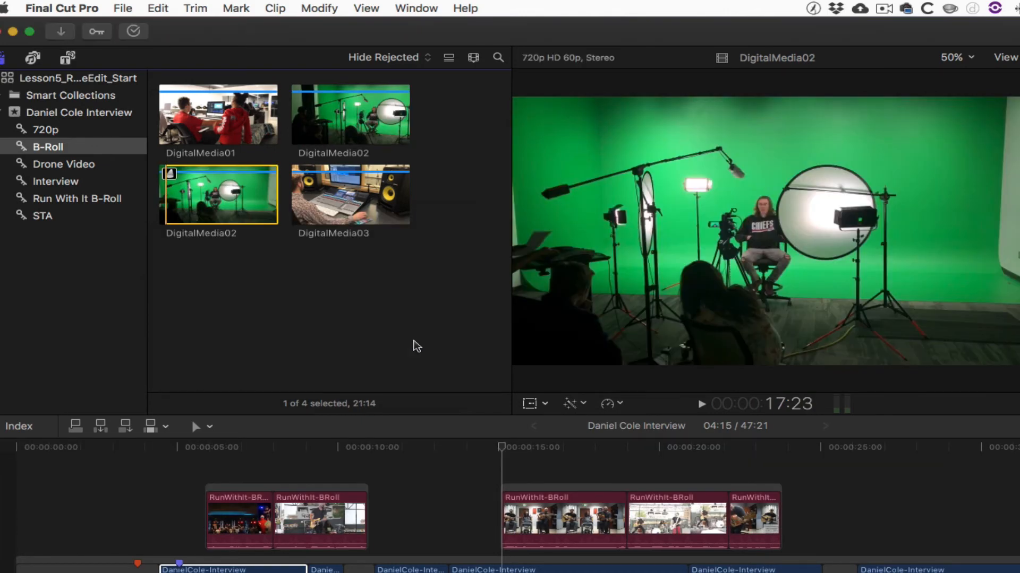
# Set the selected range of the DigitalMedia02 audition to a duration of 3 seconds.
pyautogui.hotkey('ctrl', 'd')
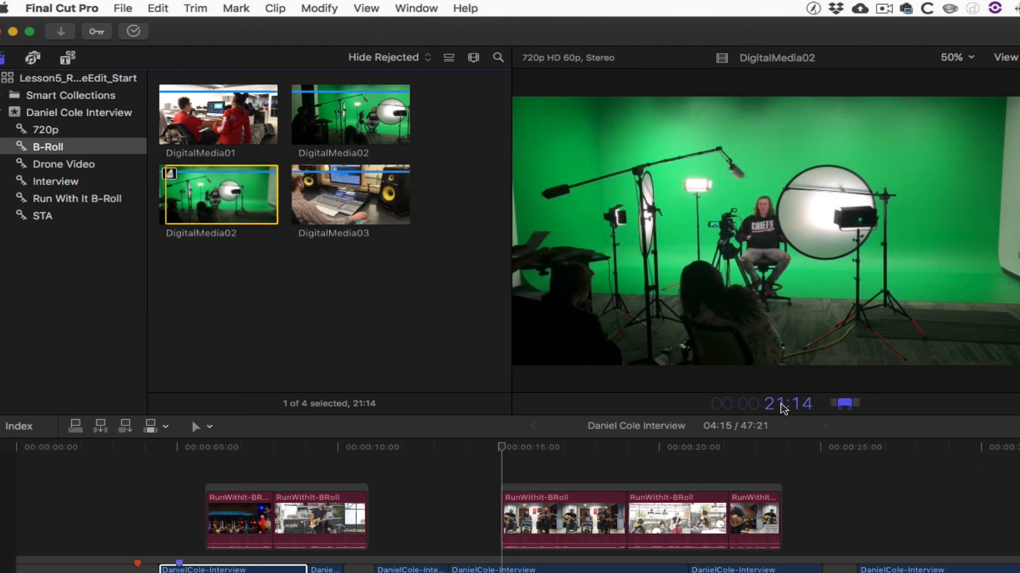
pyautogui.write('3')
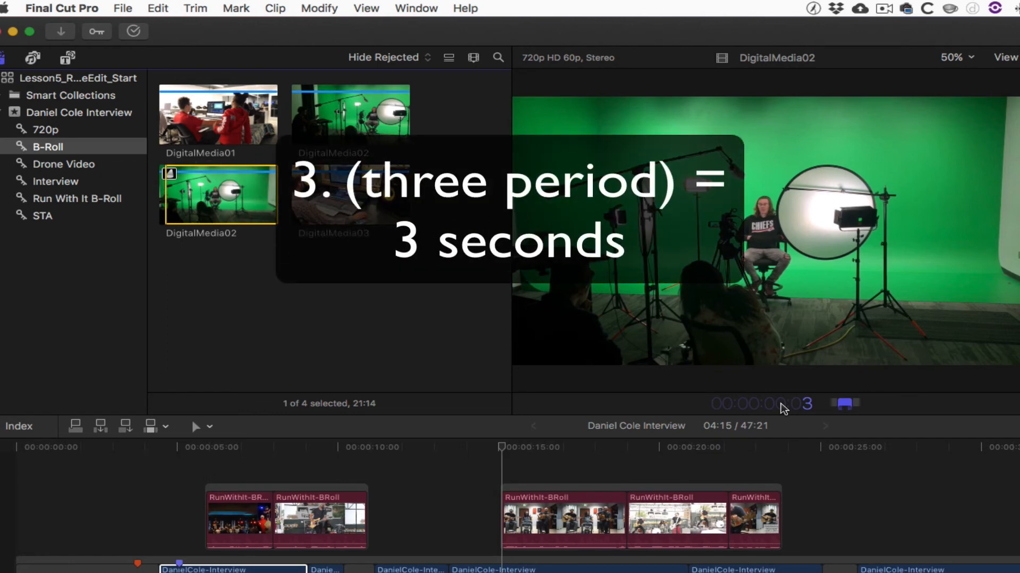
pyautogui.write('.')
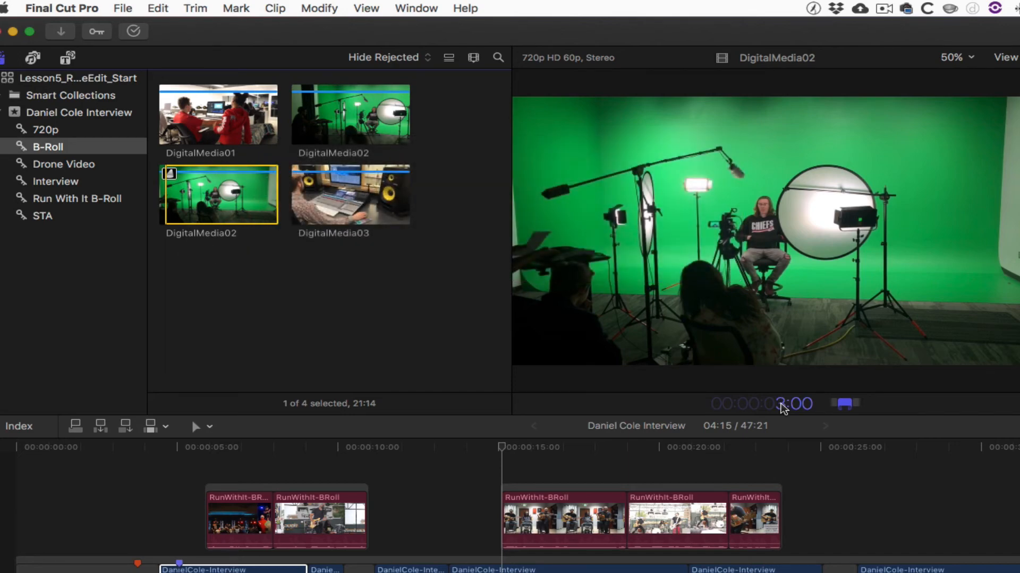
pyautogui.press('Return')
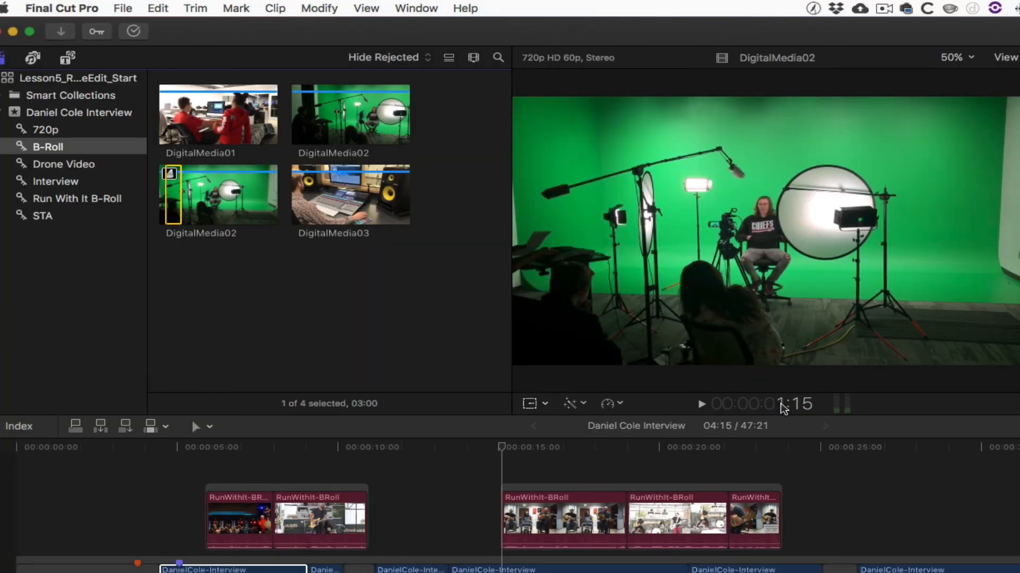
pyautogui.hscroll(3, 509, 507)
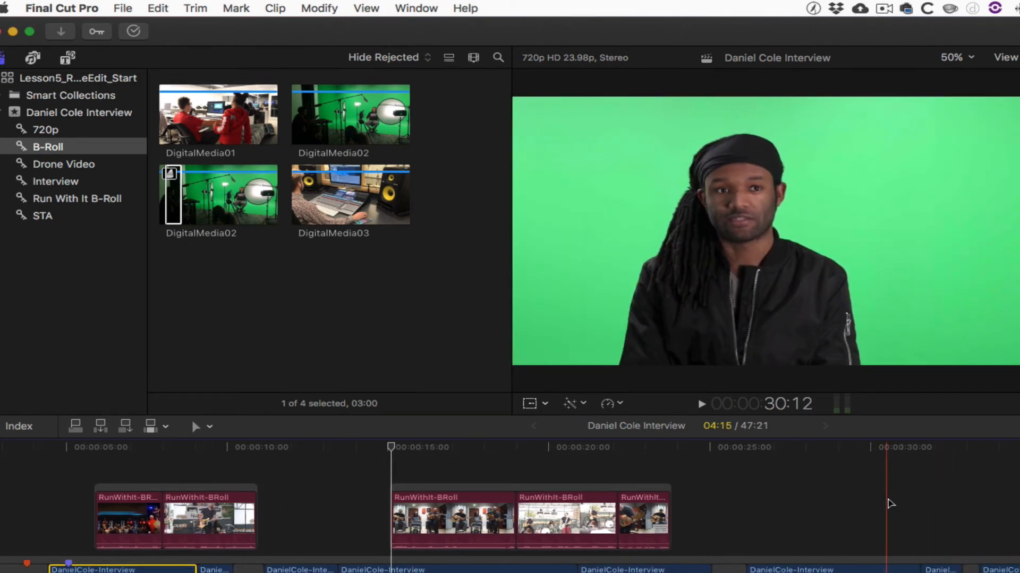
# Connect the DigitalMedia02 audition above the interview just after the 30-second mark and switch its pick to DigitalMedia01.
pyautogui.press('q')
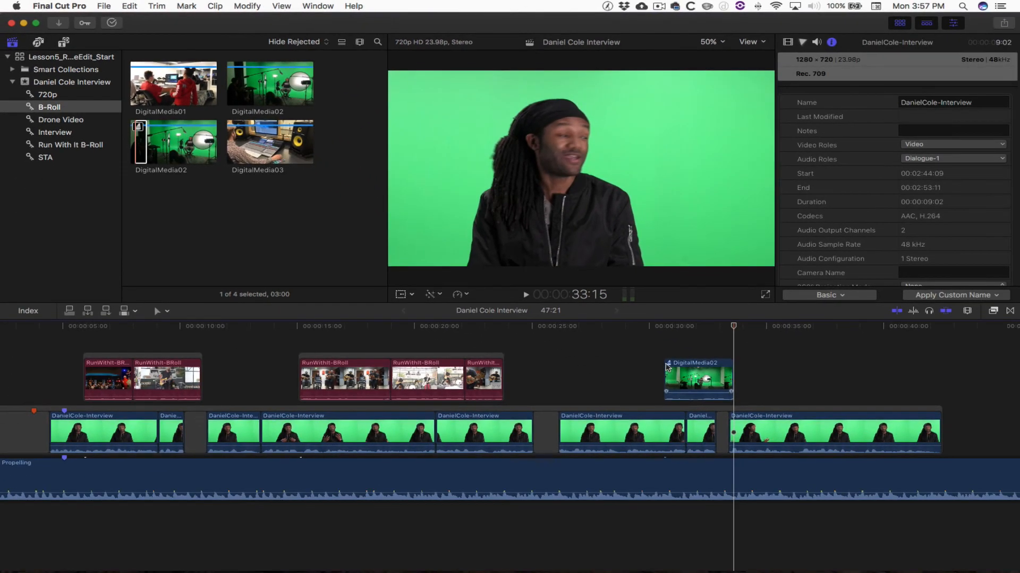
pyautogui.click(859, 510)
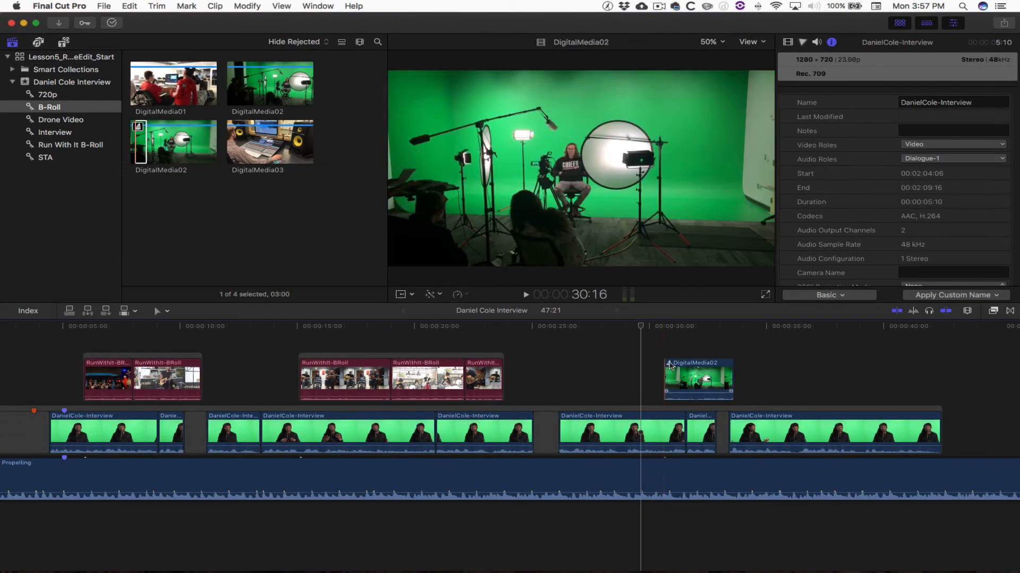
pyautogui.click(669, 364)
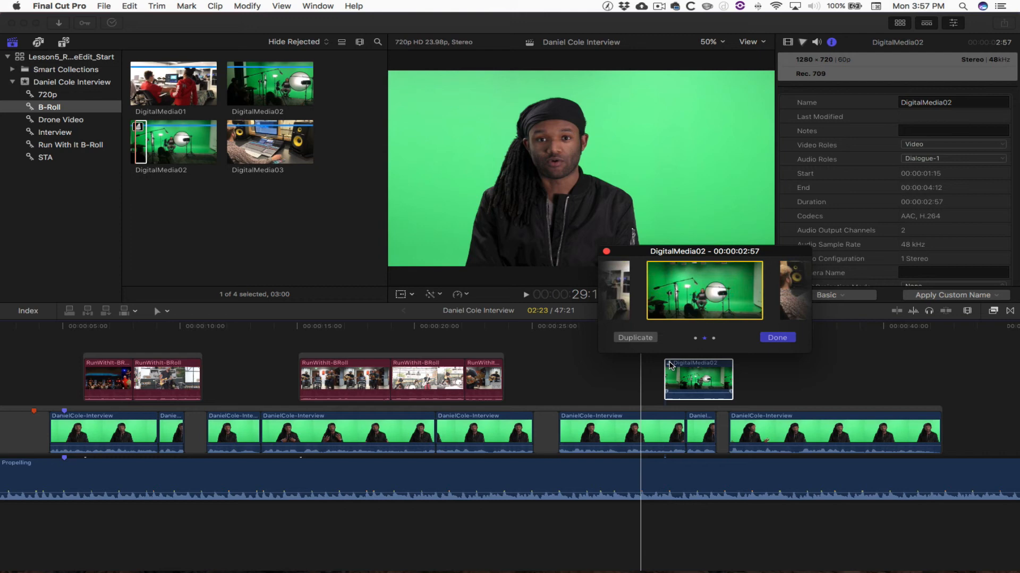
pyautogui.press('Left')
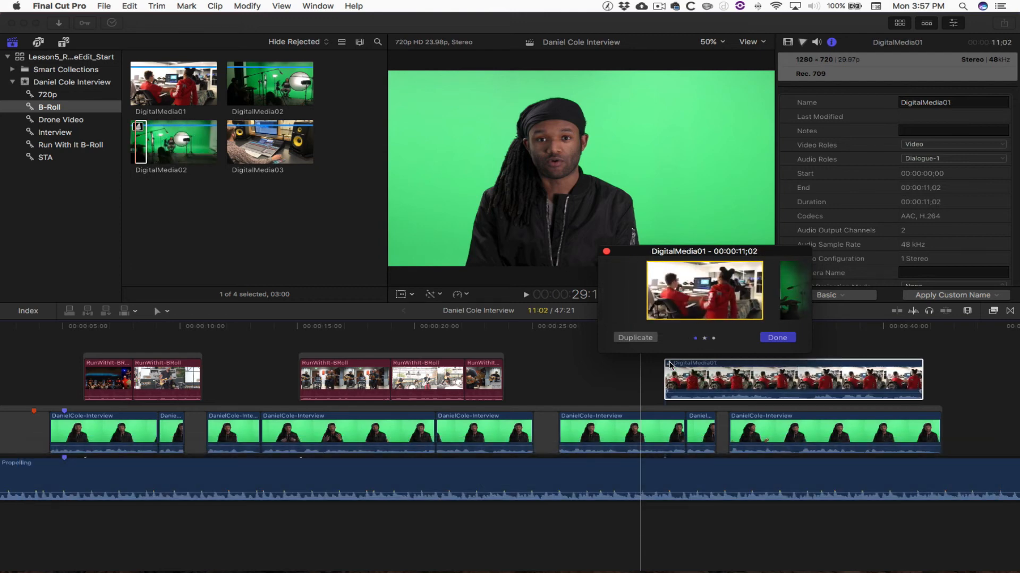
pyautogui.click(773, 338)
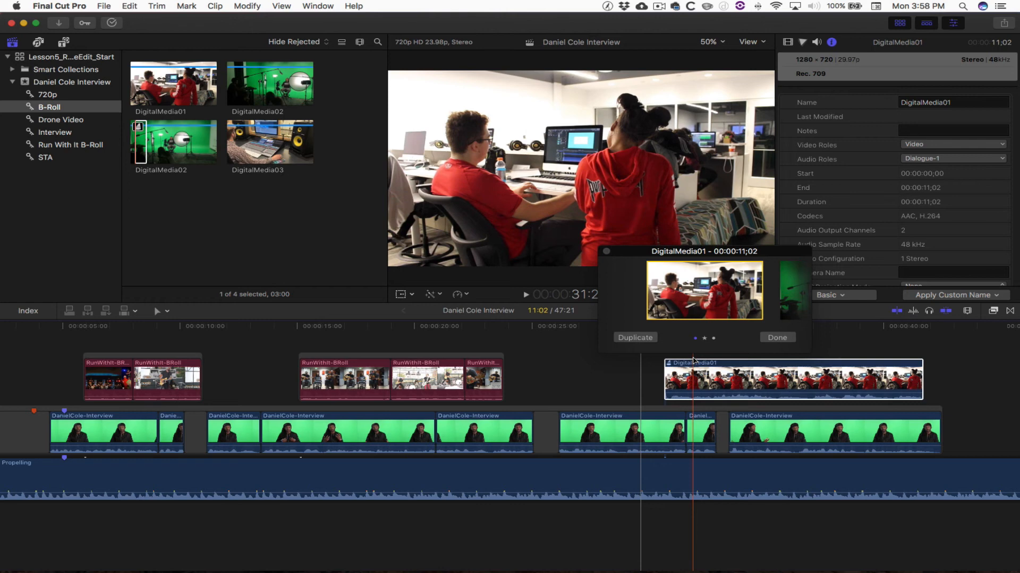
pyautogui.click(775, 337)
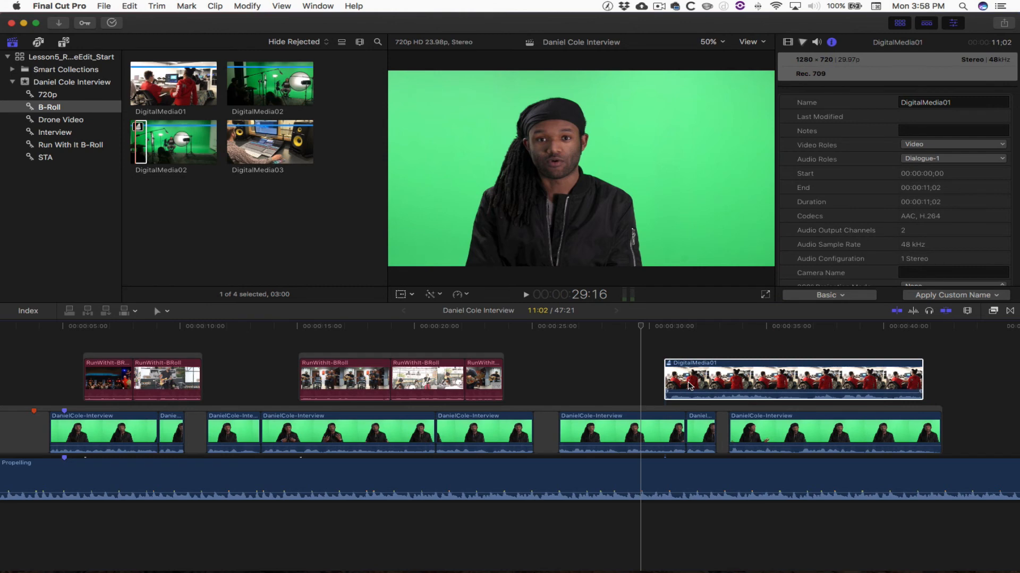
# Set the duration of the DigitalMedia01 audition clip in the timeline to 3 seconds and silence its audio.
pyautogui.hotkey('ctrl', 'd')
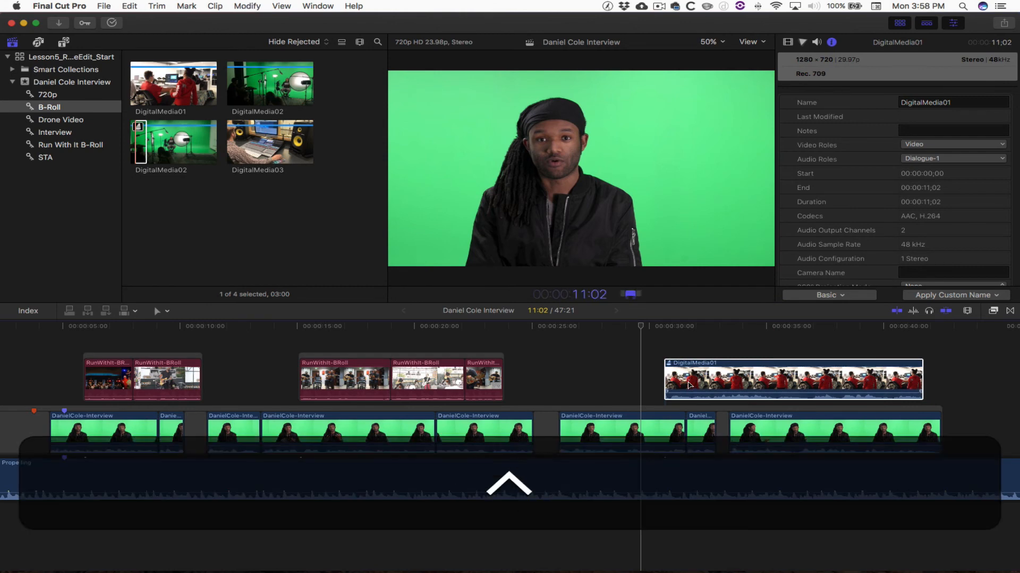
pyautogui.write('3.')
pyautogui.press('Return')
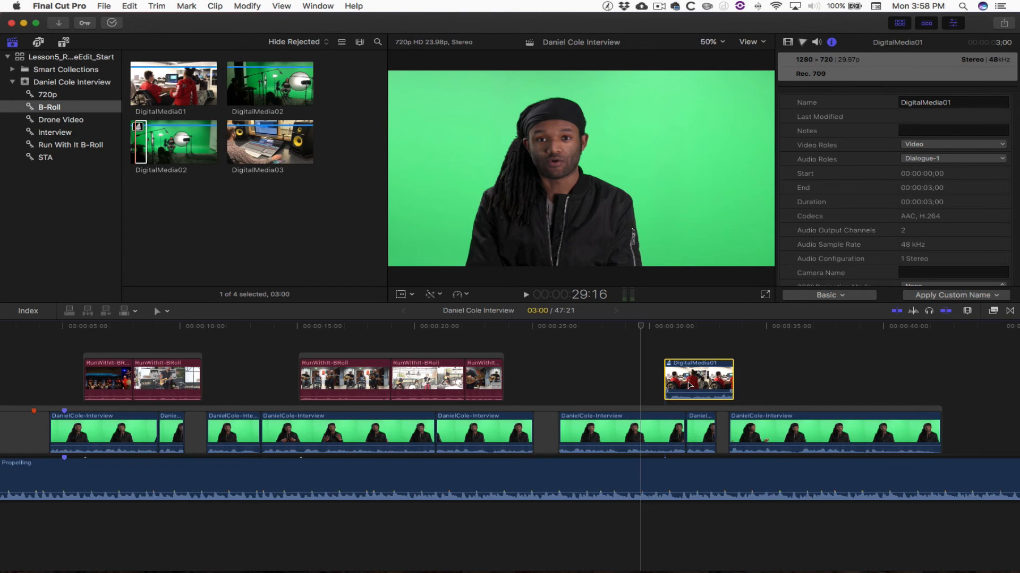
pyautogui.click(254, 7)
pyautogui.moveTo(336, 100)
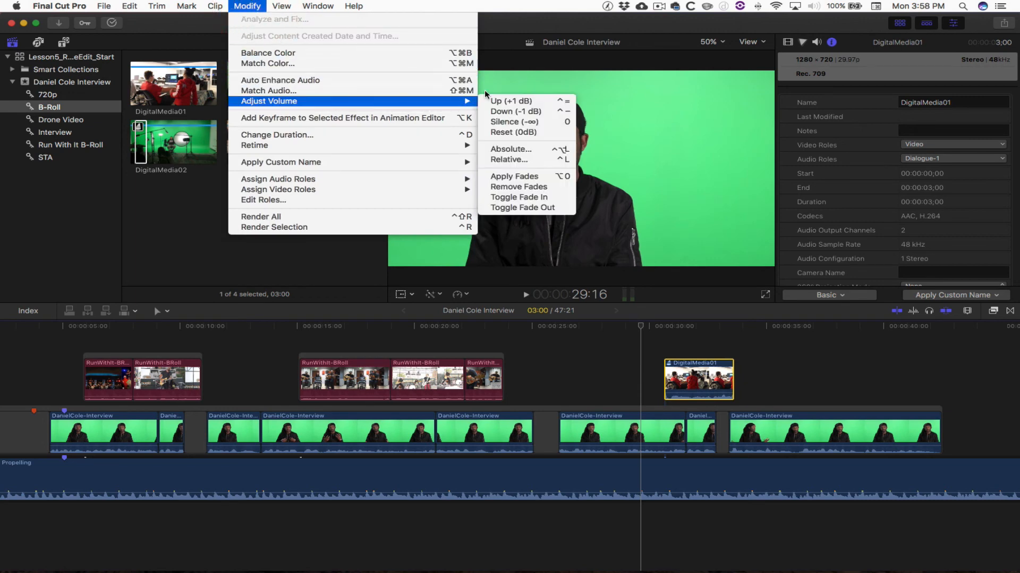
pyautogui.click(564, 122)
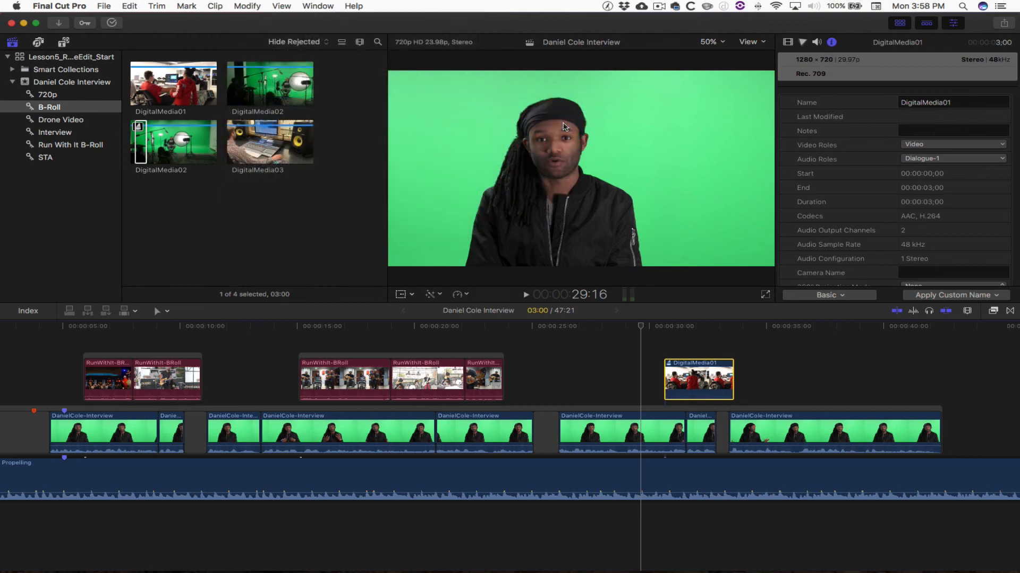
# Preview the DigitalMedia01 audition clip in context in the timeline.
pyautogui.rightClick(691, 380)
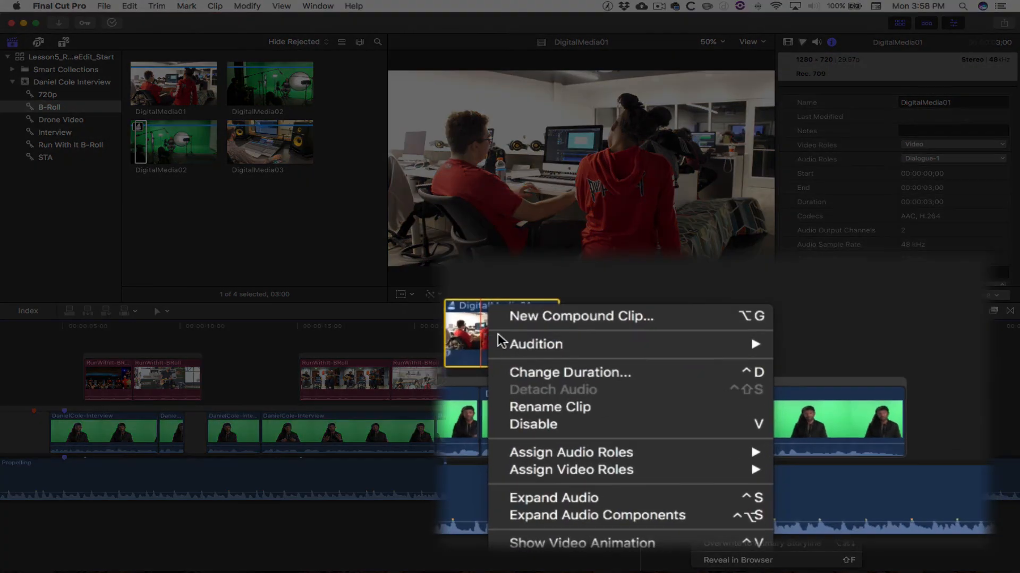
pyautogui.moveTo(715, 387)
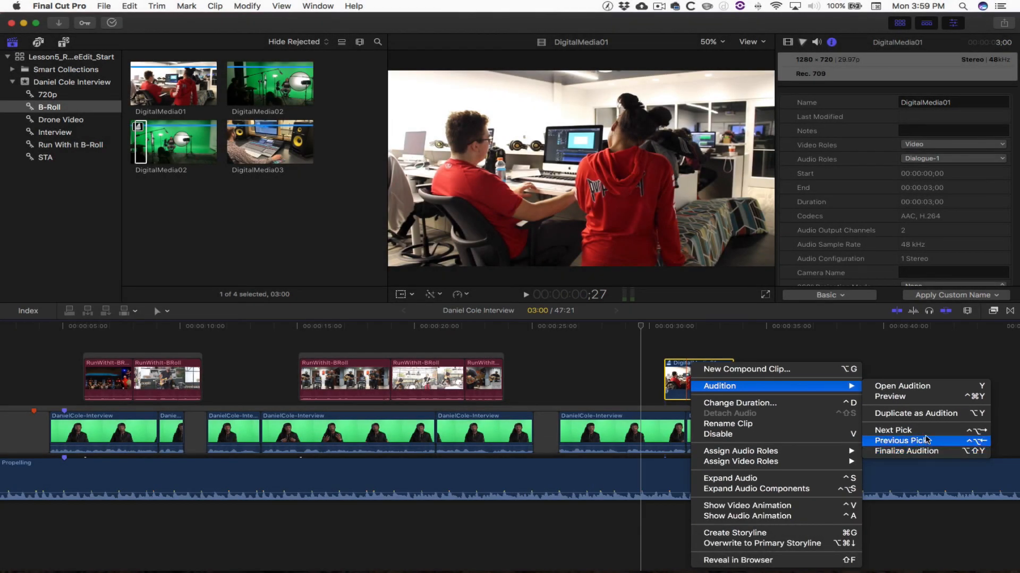
pyautogui.click(903, 396)
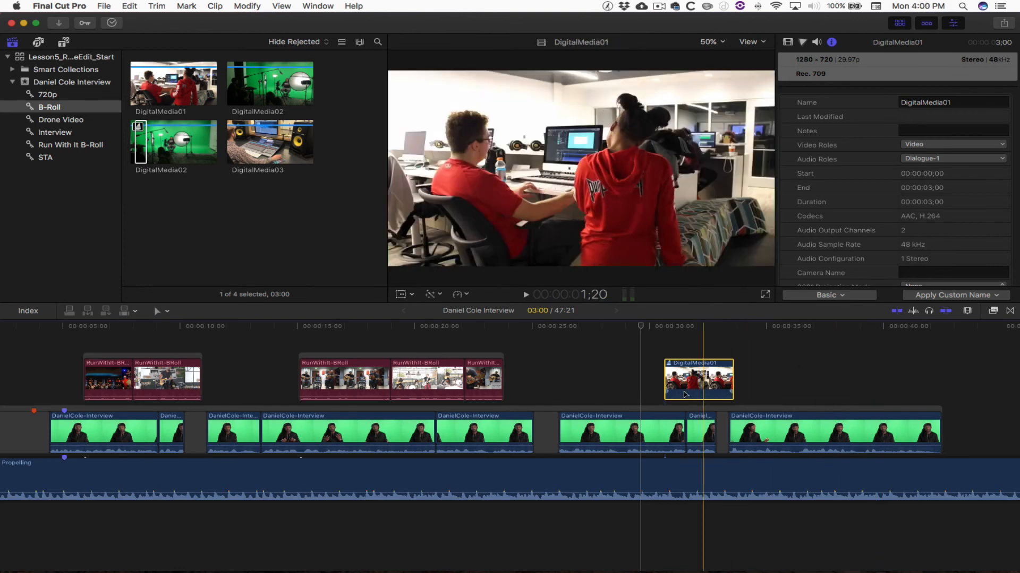
# Lower the volume of the Propelling music clip while playing back the section around the audition clip.
pyautogui.press('space')
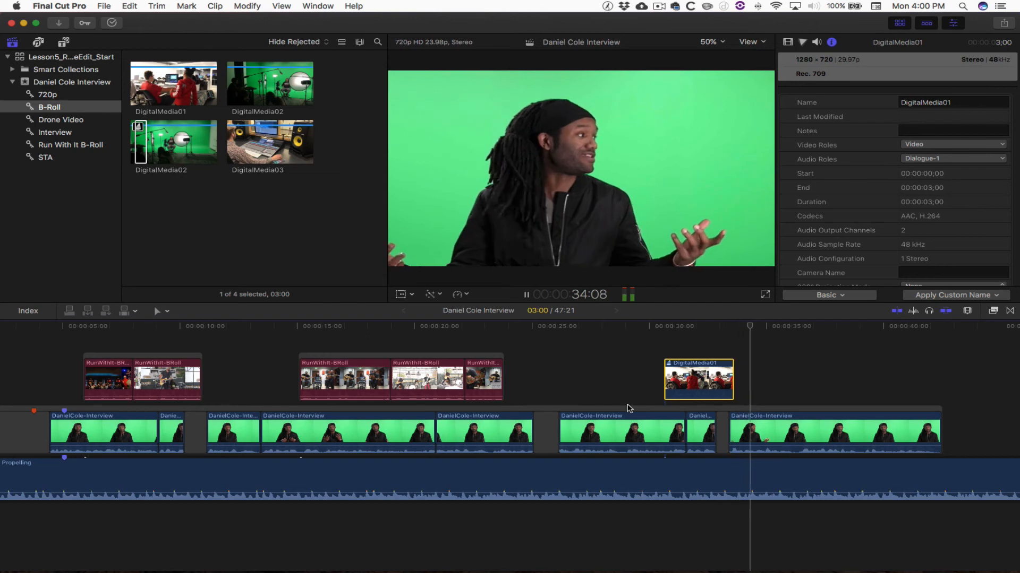
pyautogui.moveTo(628, 486); pyautogui.dragTo(627, 497)
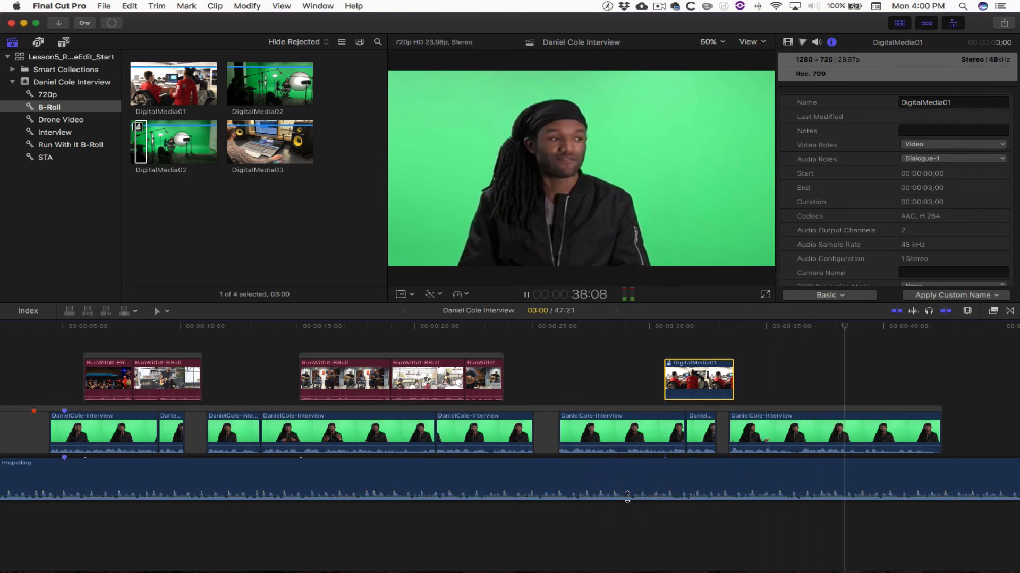
pyautogui.press('space')
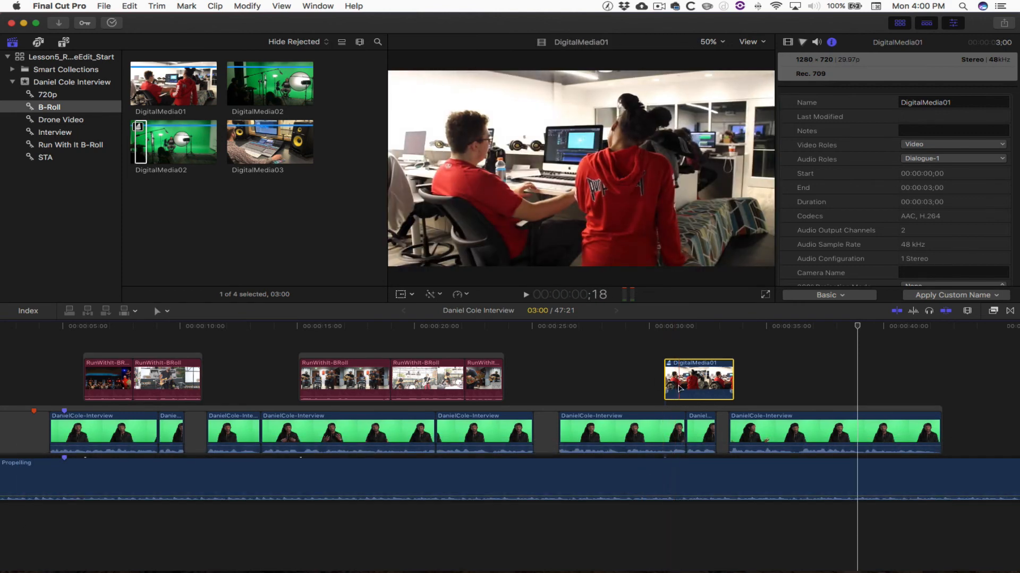
# Move the DigitalMedia01 audition clip so it starts at the beginning of the short interview clip before the gap.
pyautogui.moveTo(676, 387); pyautogui.dragTo(697, 387)
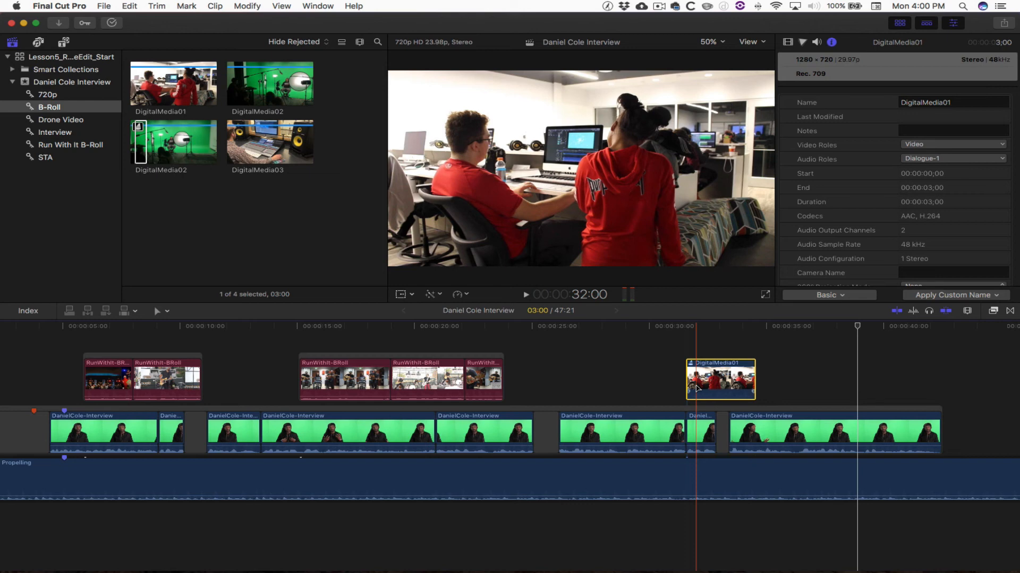
pyautogui.press('super+equal')
pyautogui.press('super+equal')
pyautogui.press('super+equal')
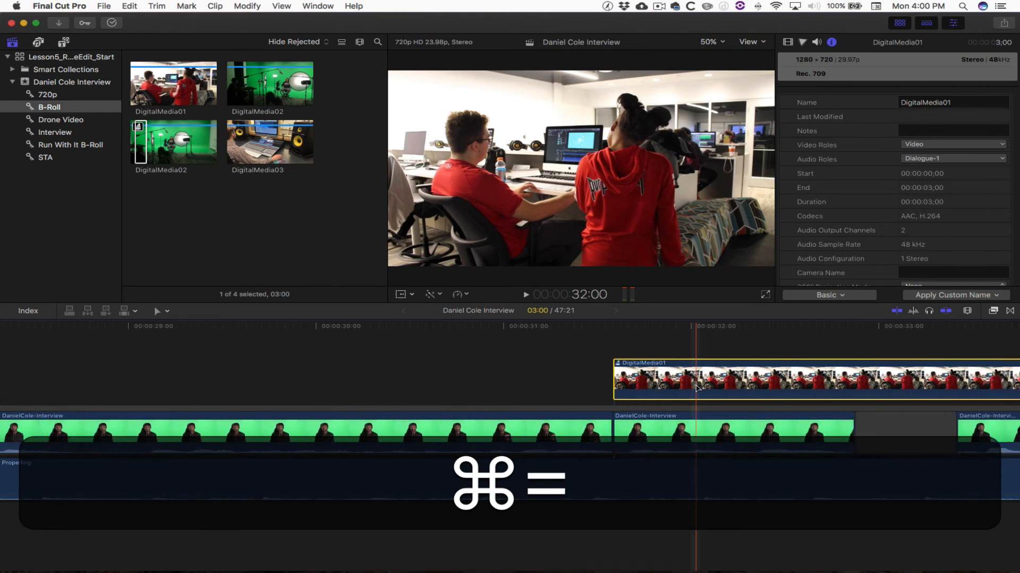
pyautogui.hscroll(10, 697, 388)
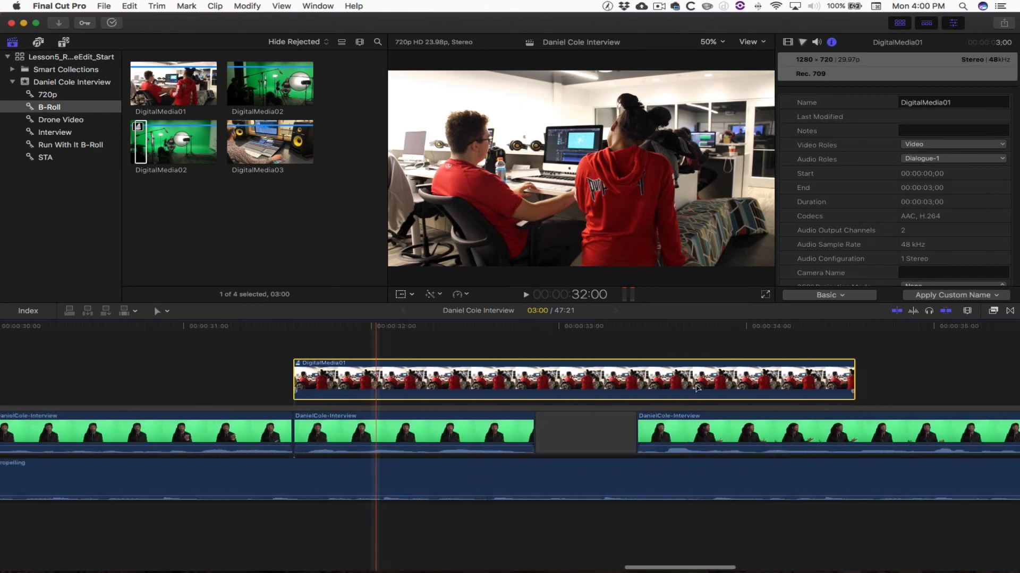
pyautogui.hscroll(3, 697, 388)
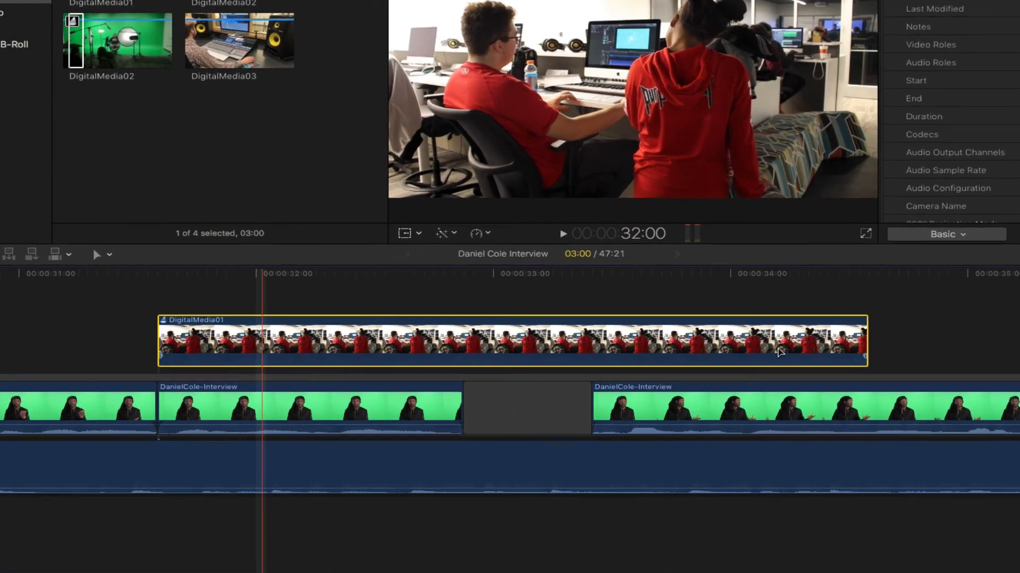
# Reposition the DigitalMedia01 clip's connection point over the interview clip after the gap, and slide the audition clip about 10 frames earlier.
pyautogui.click(126, 337)
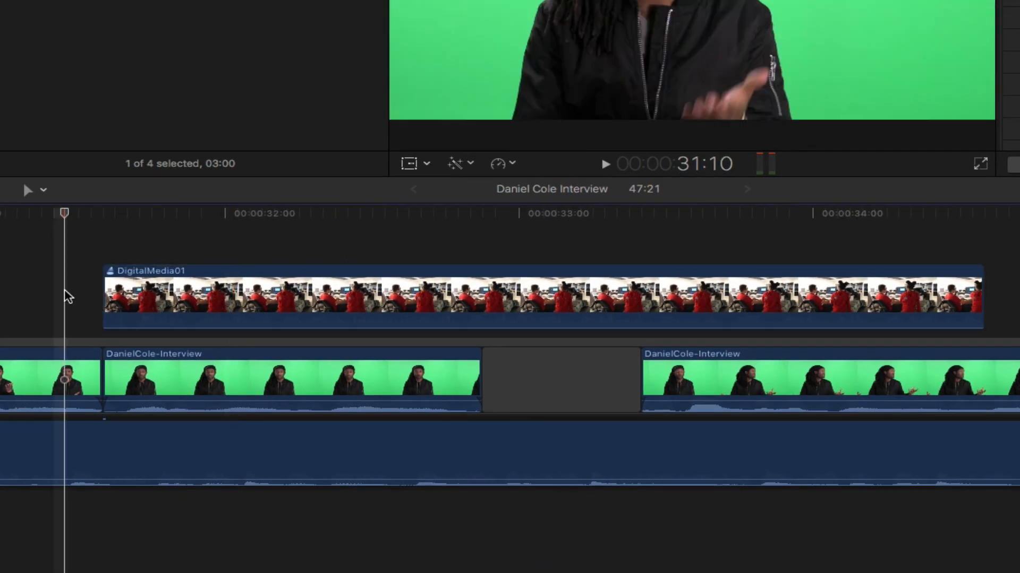
pyautogui.click(177, 296)
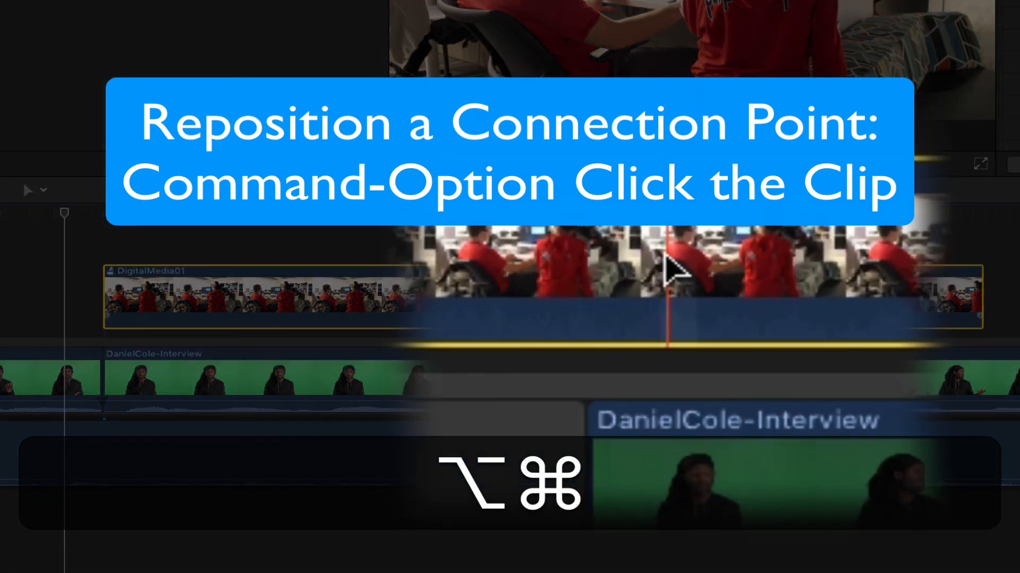
pyautogui.keyDown('alt'); pyautogui.keyDown('super'); pyautogui.click(668, 298); pyautogui.keyUp('super'); pyautogui.keyUp('alt')
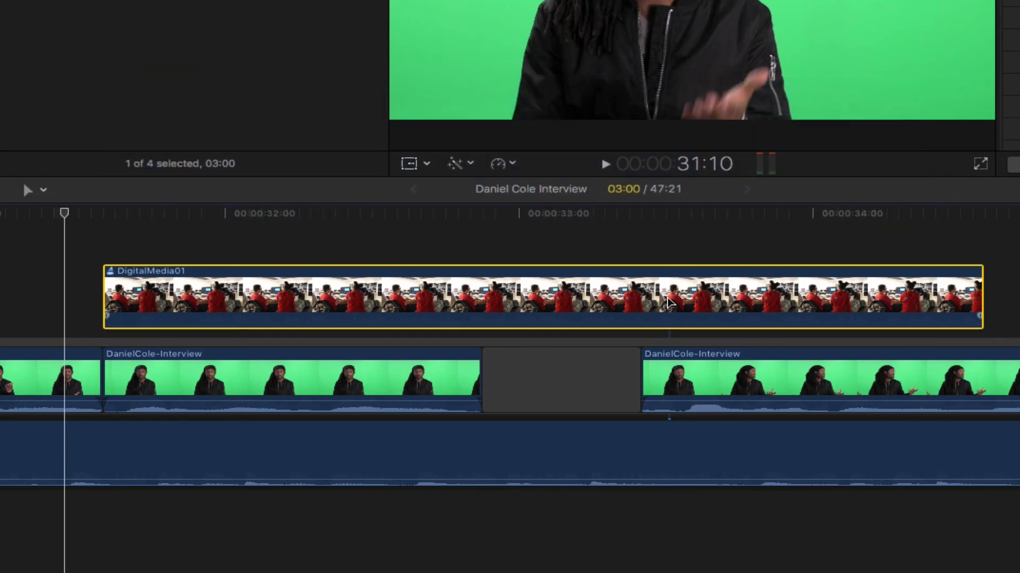
pyautogui.moveTo(668, 301); pyautogui.dragTo(537, 300)
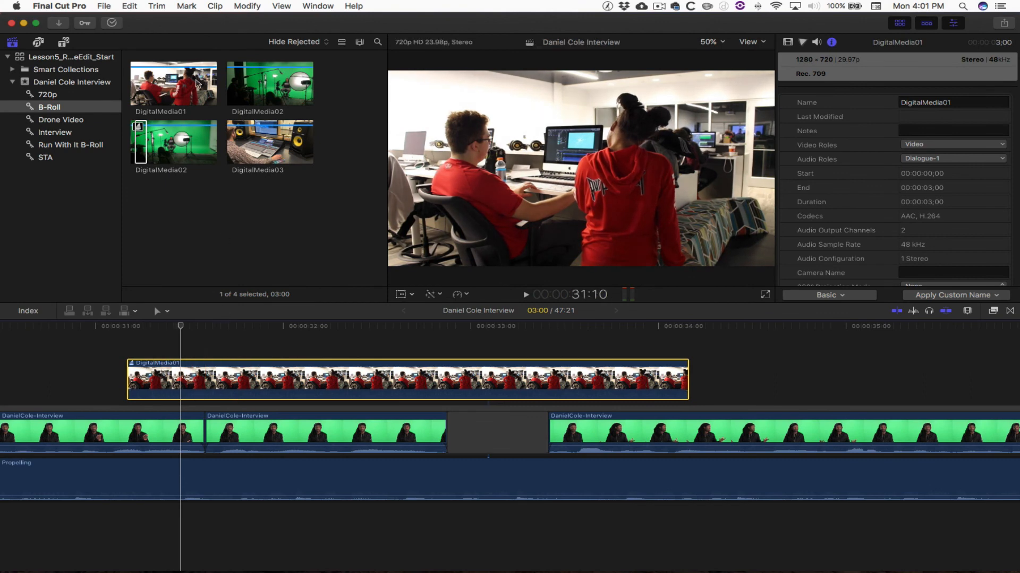
# Try trimming the start and end of the DigitalMedia01 clip at the skimmer position, and undo both trims.
pyautogui.click(157, 6)
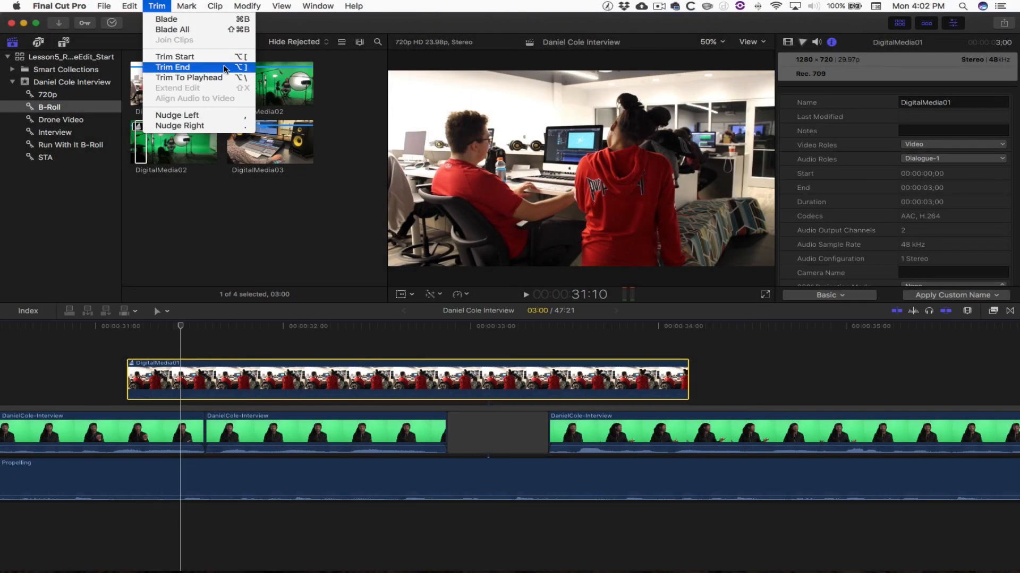
pyautogui.click(225, 68)
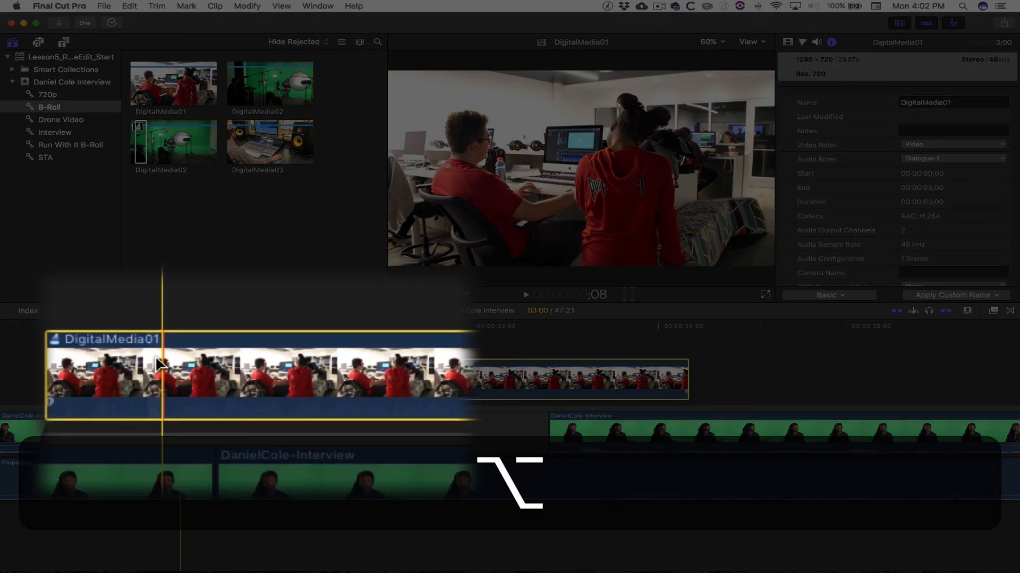
pyautogui.hotkey('alt', '[')
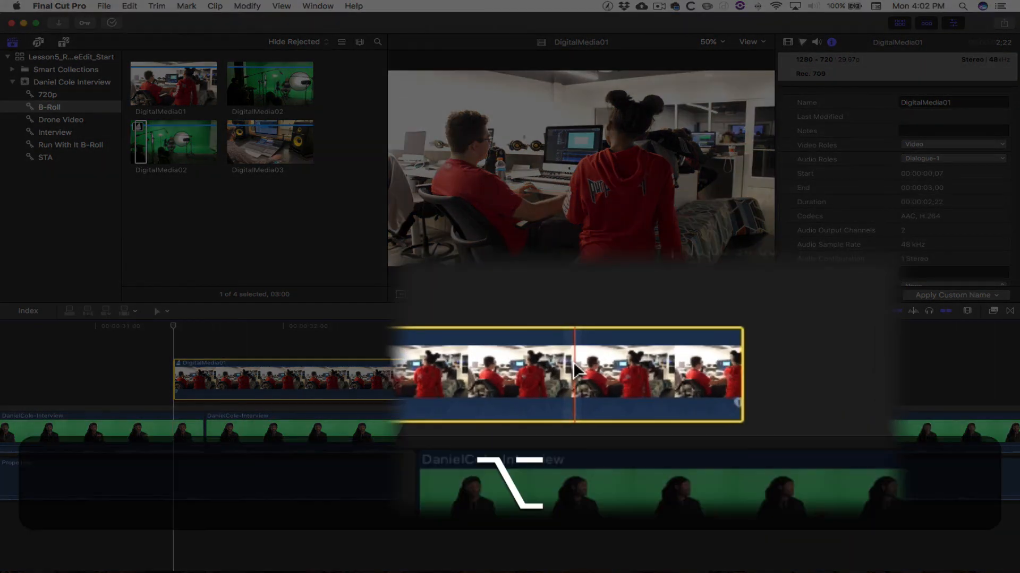
pyautogui.hotkey('alt', ']')
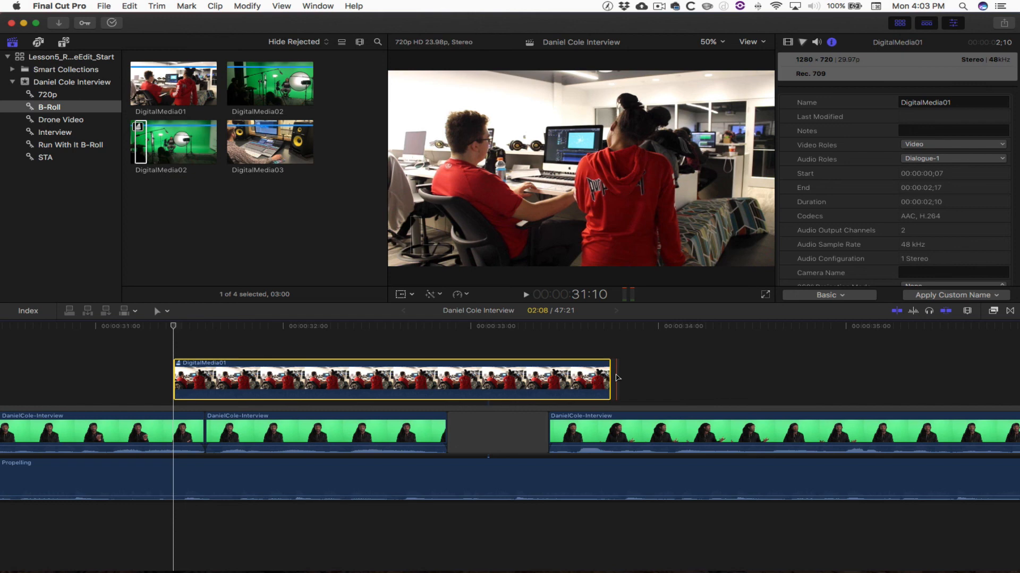
pyautogui.press('super+z')
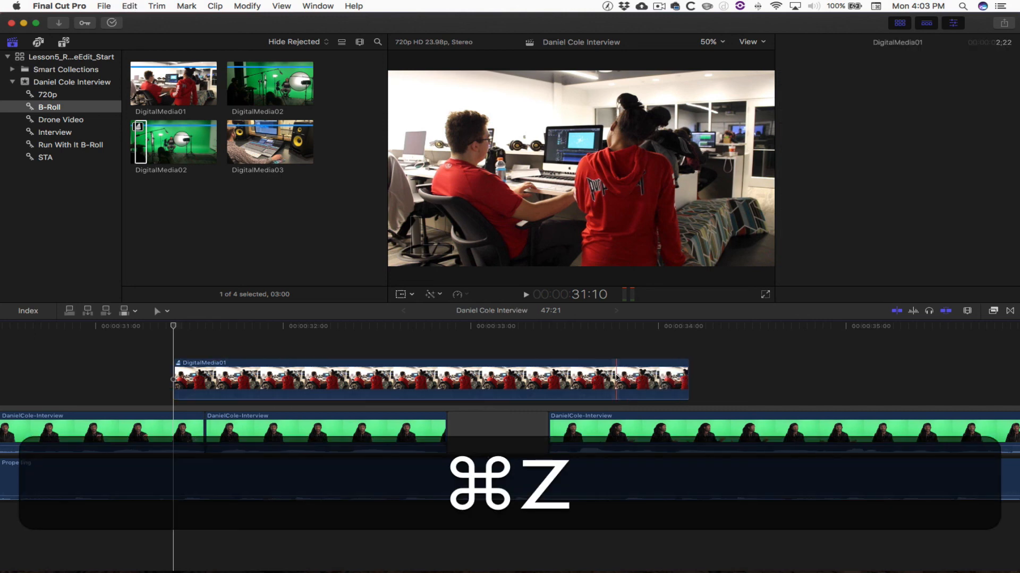
pyautogui.press('super+z')
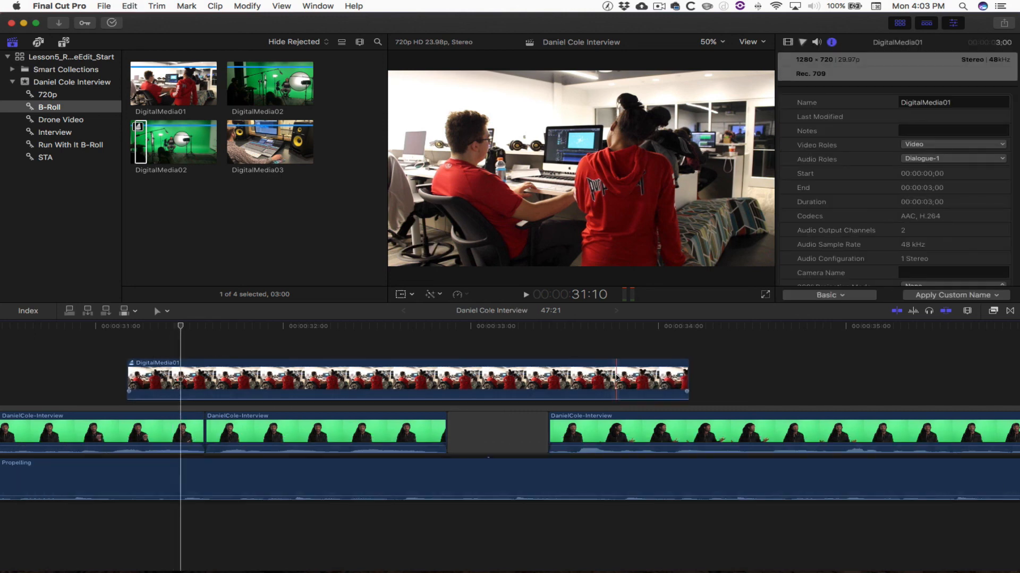
# Select a range of 2:03 in the middle of the DigitalMedia01 clip and trim the clip to that selection.
pyautogui.press('r')
pyautogui.moveTo(189, 380); pyautogui.dragTo(587, 379)
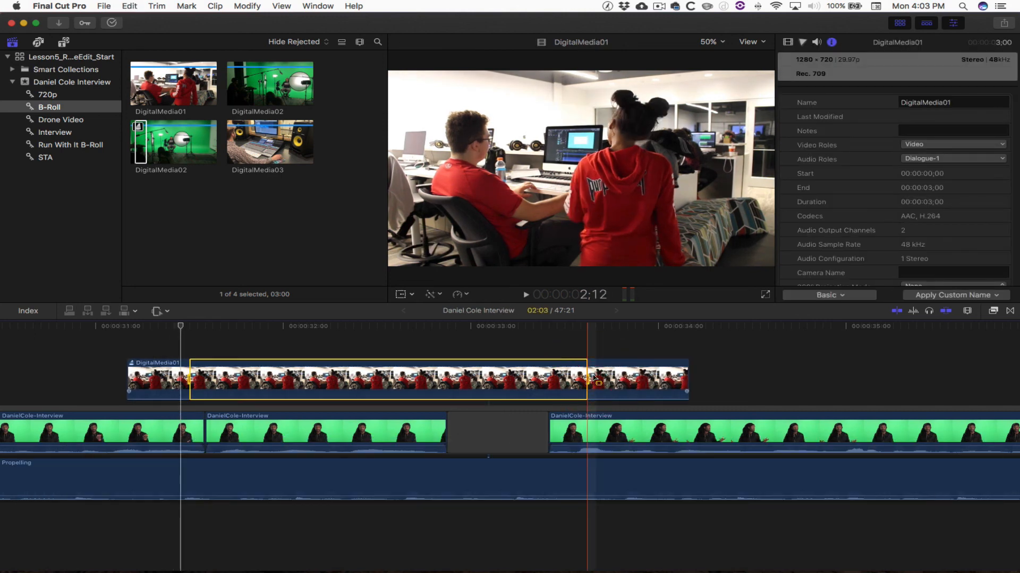
pyautogui.click(166, 9)
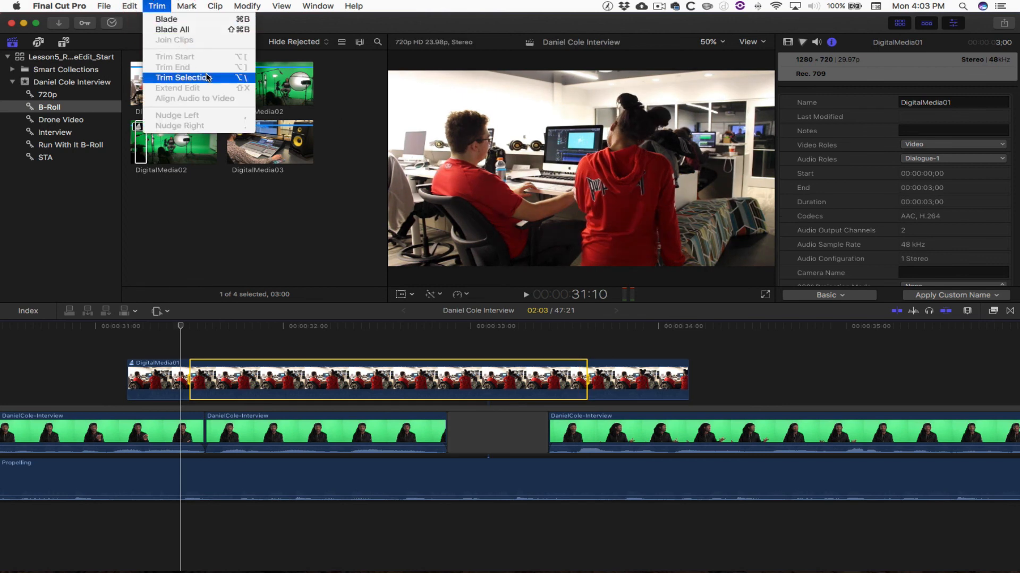
pyautogui.click(309, 346)
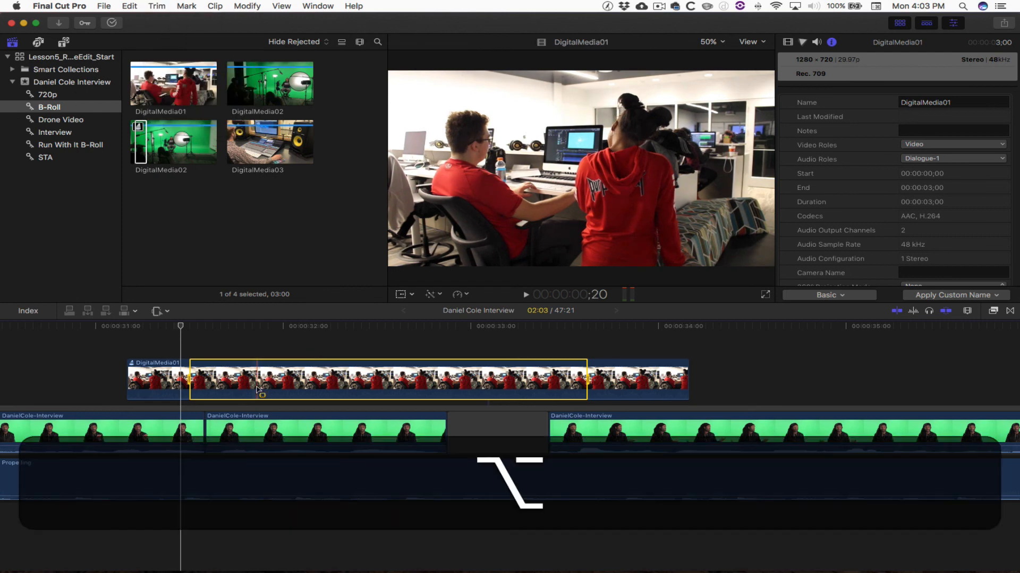
pyautogui.hotkey('alt', '\\')
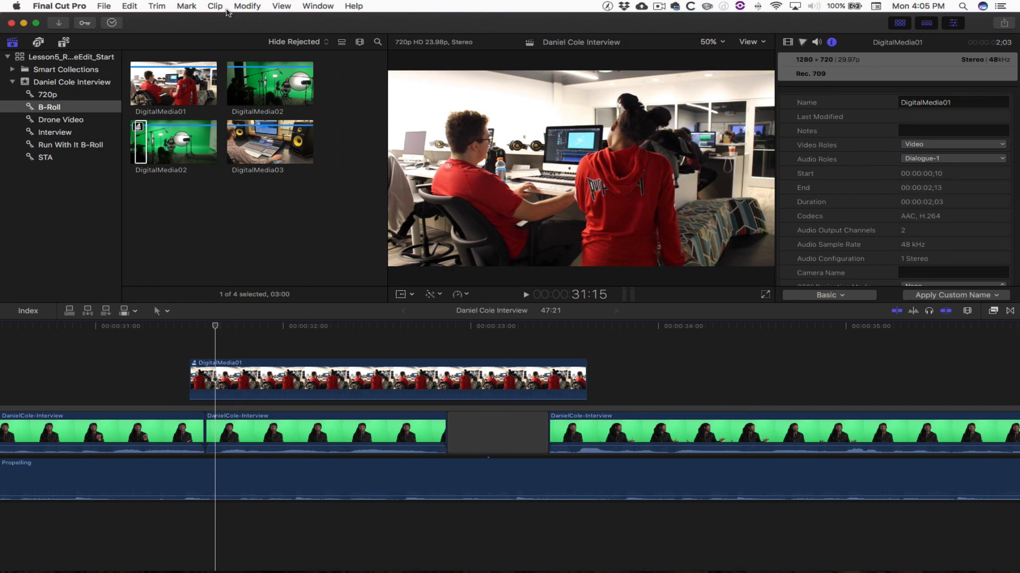
# Turn audio skimming on for the timeline and turn it back off.
pyautogui.click(284, 6)
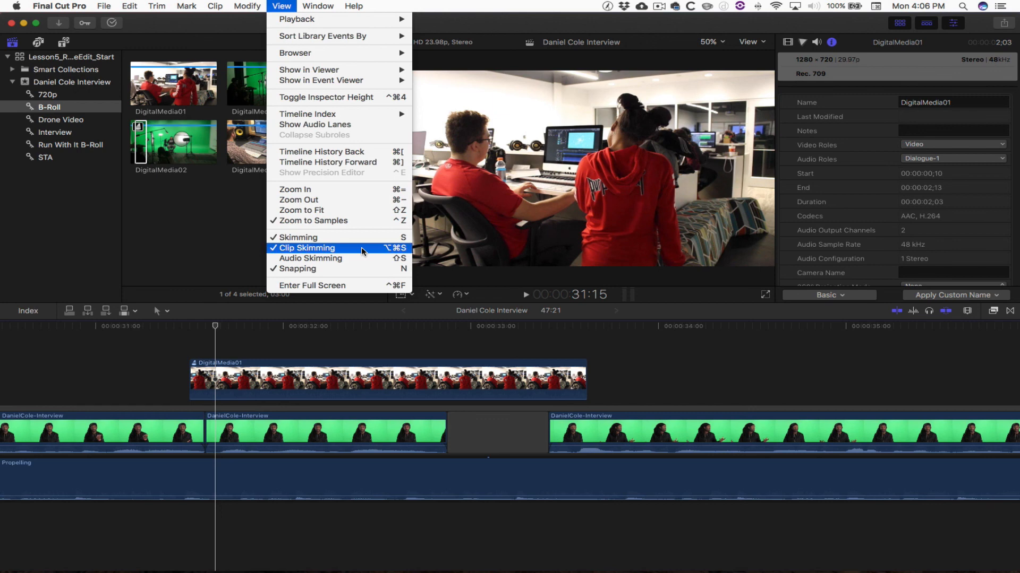
pyautogui.click(332, 338)
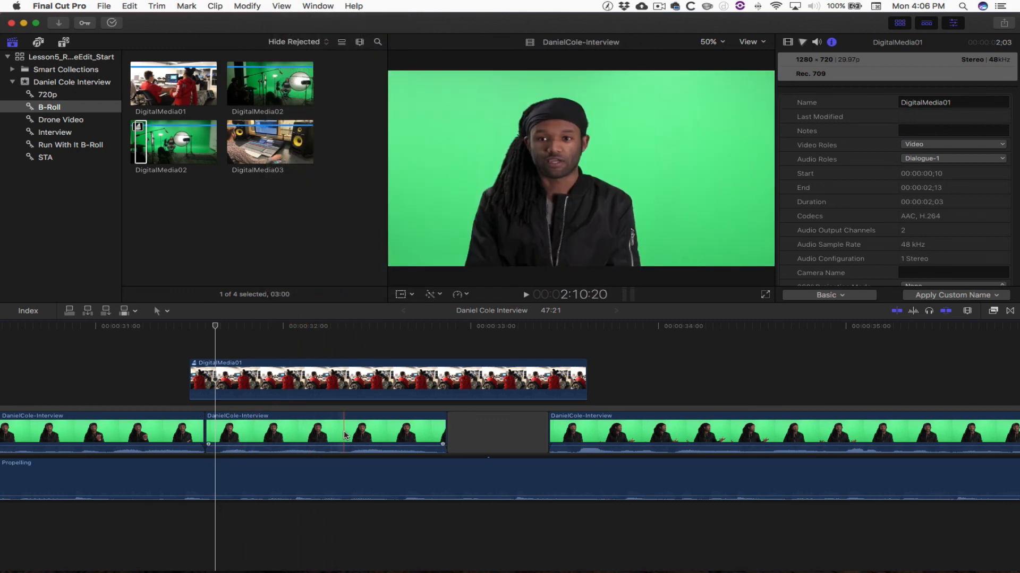
pyautogui.click(282, 6)
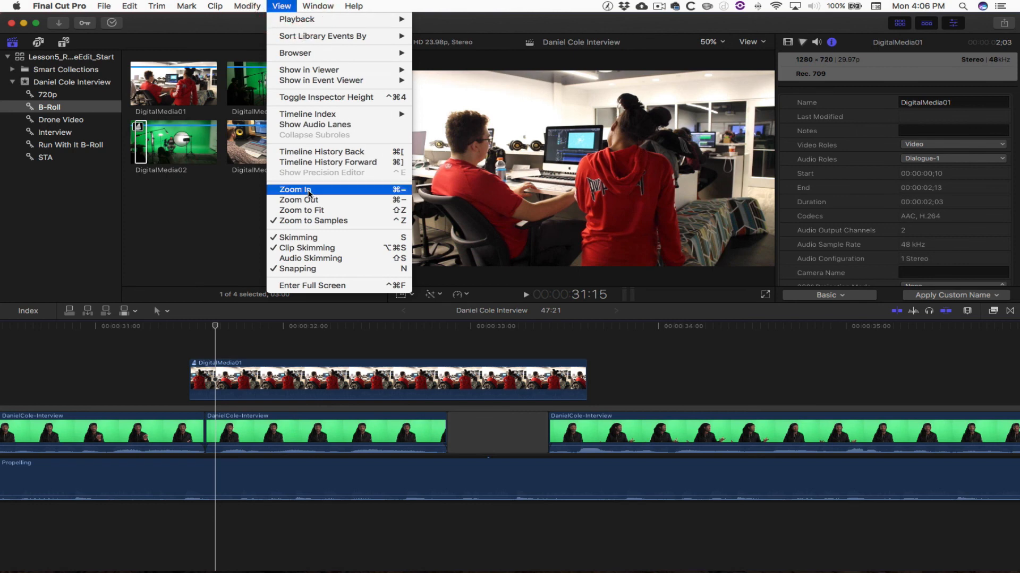
pyautogui.click(305, 259)
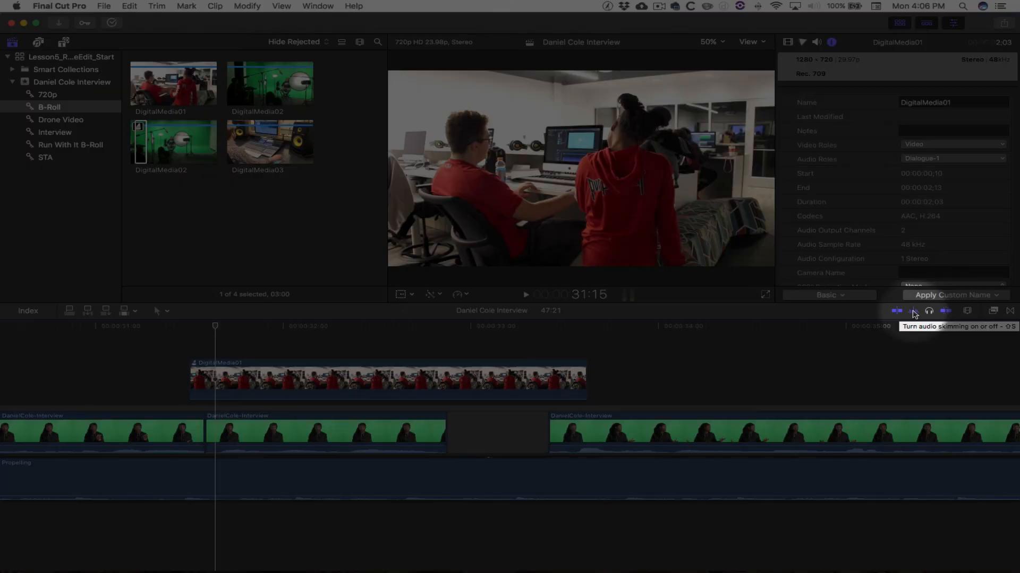
pyautogui.click(914, 312)
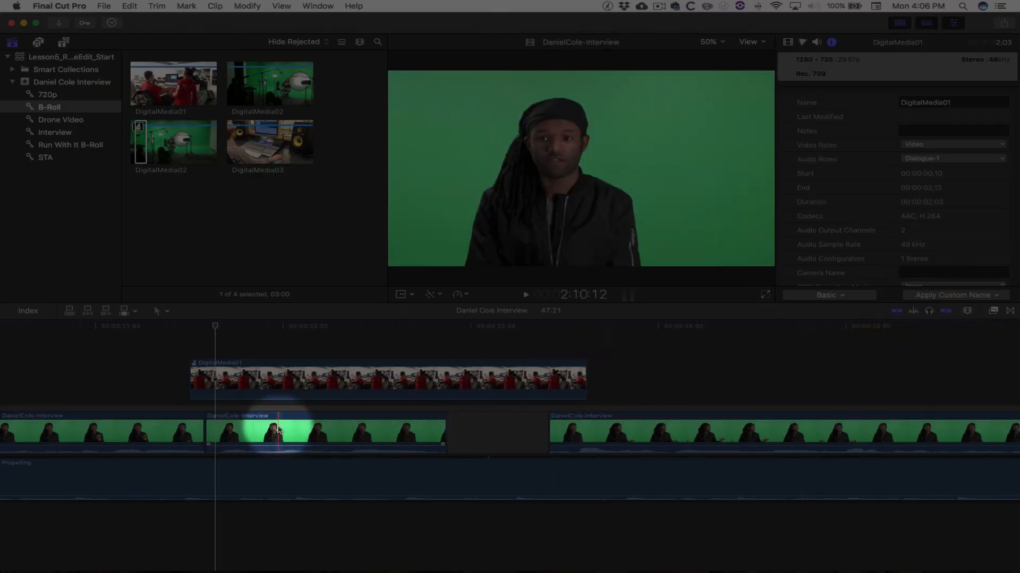
# Solo the short interview clip before the gap and play the timeline from just before it.
pyautogui.click(278, 429)
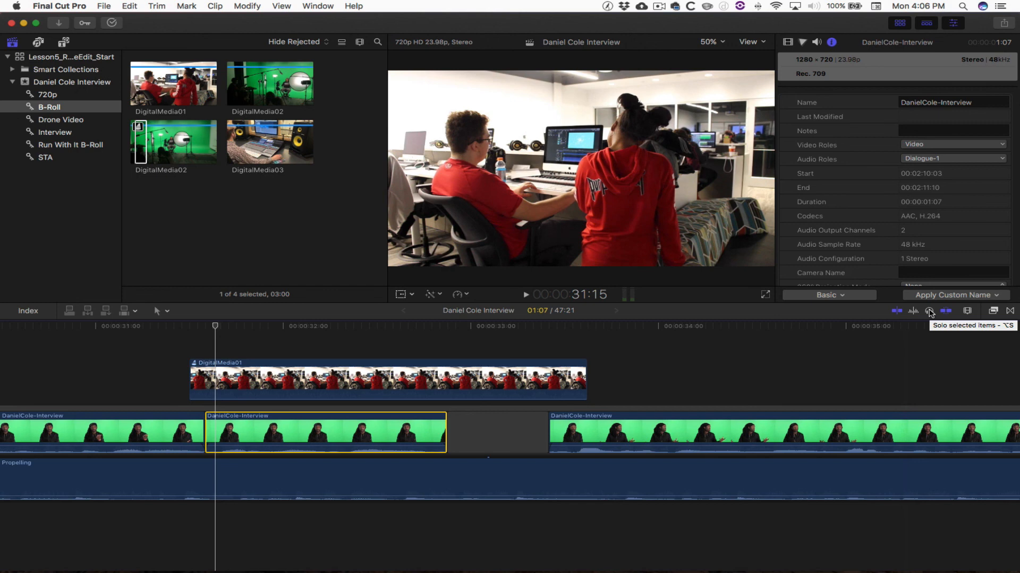
pyautogui.click(929, 312)
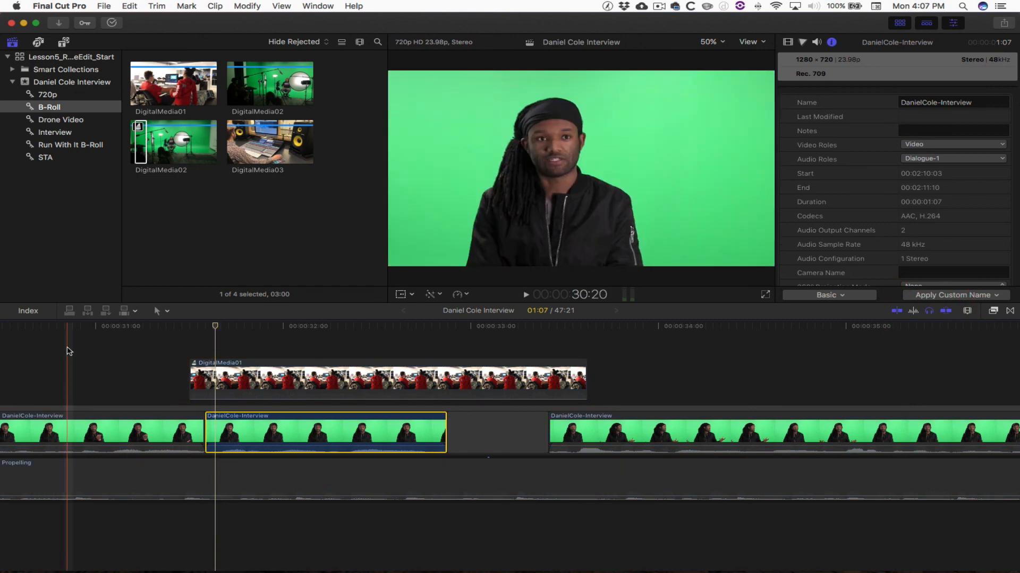
pyautogui.press('space')
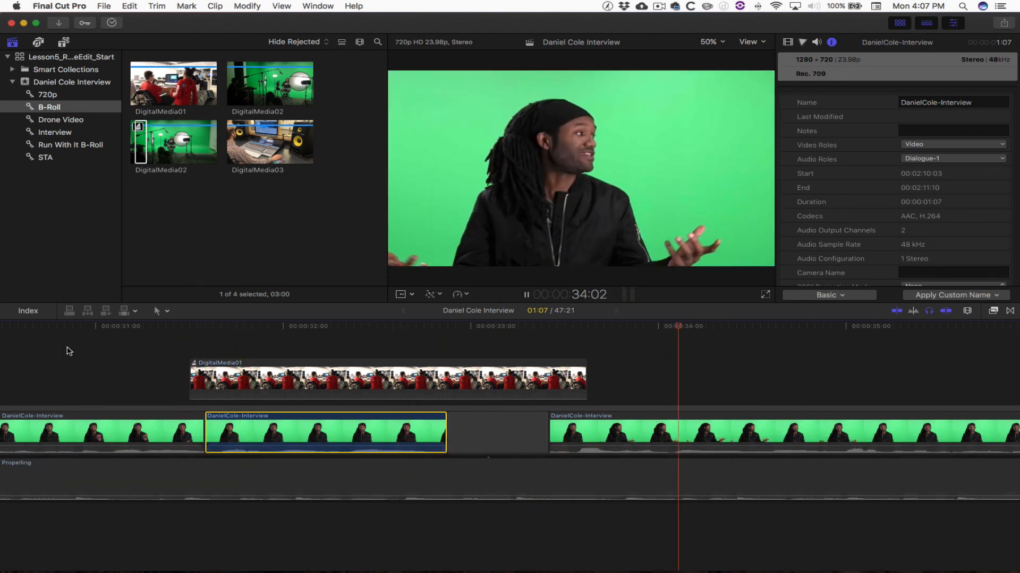
pyautogui.press('space')
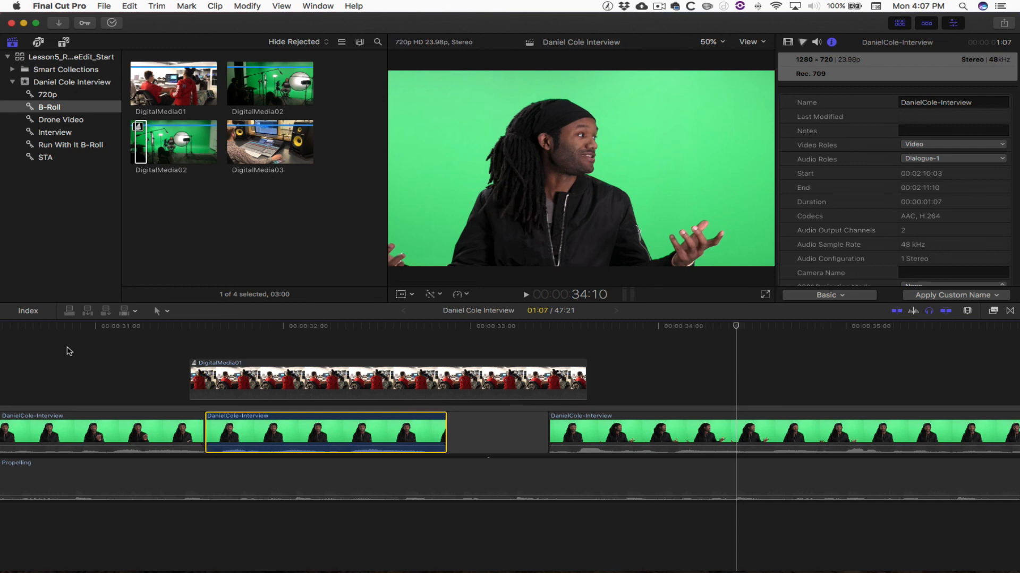
pyautogui.click(149, 6)
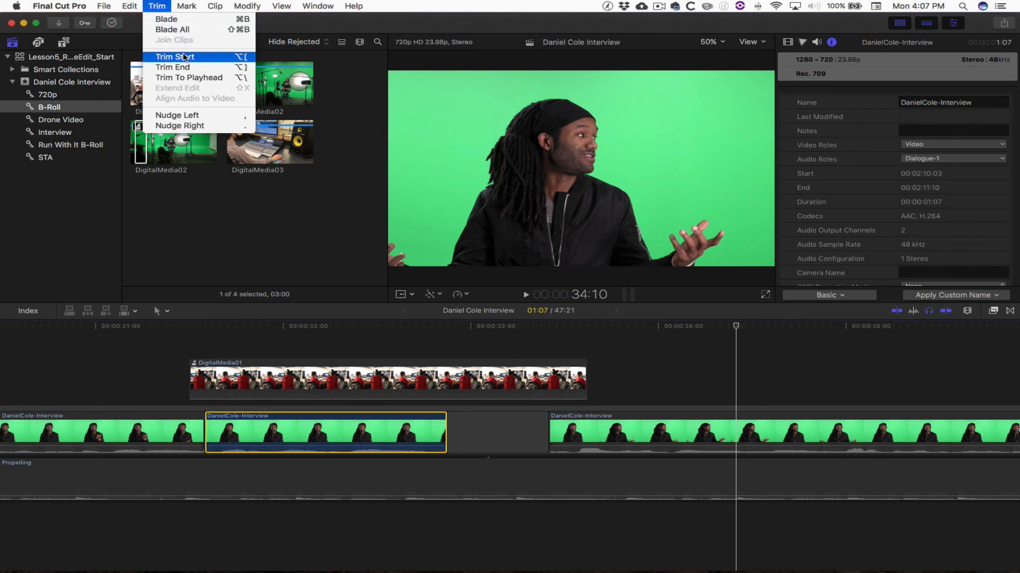